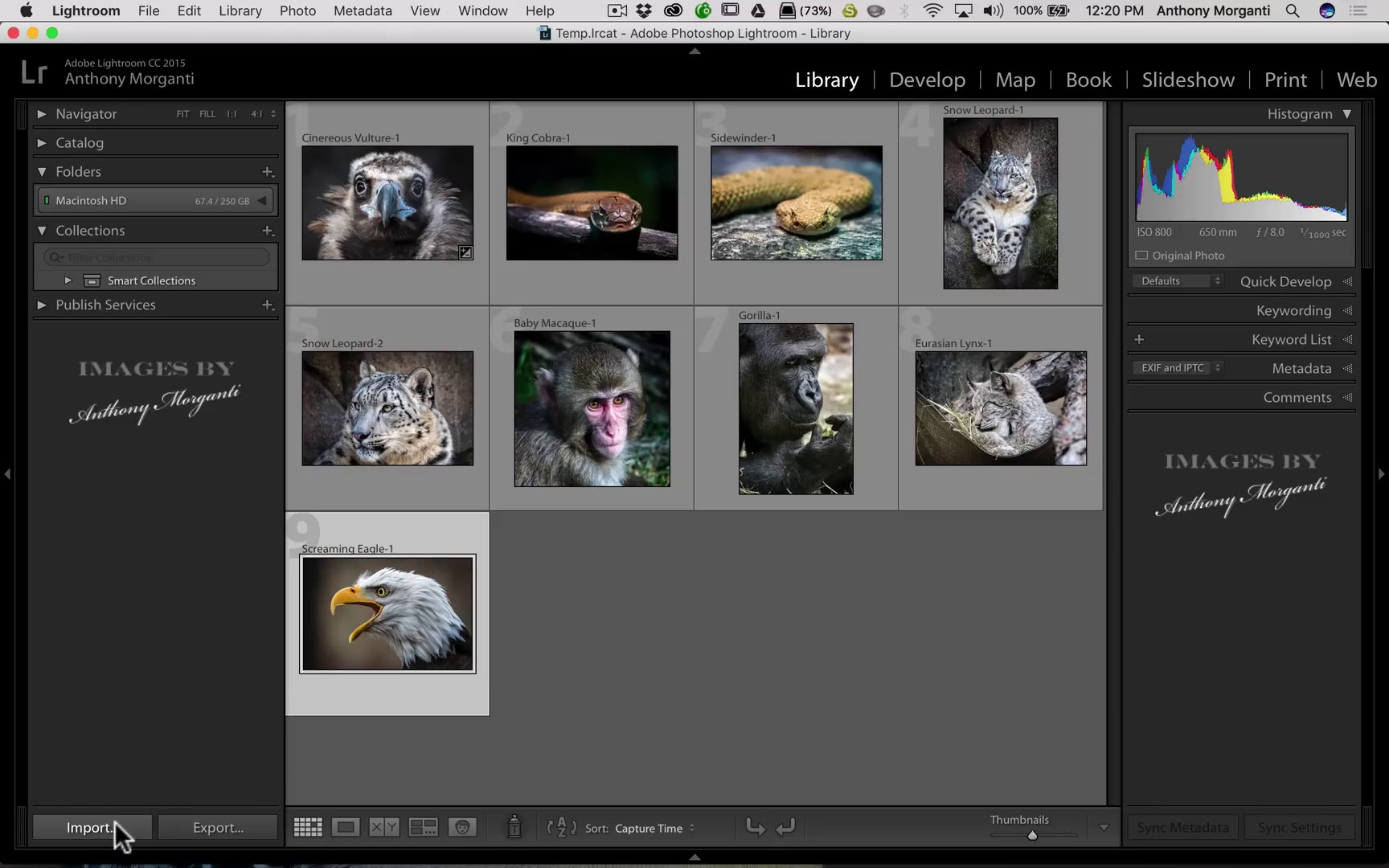
- Reveal the alternate catalog import and export commands in the Library module
left_click(148, 791)
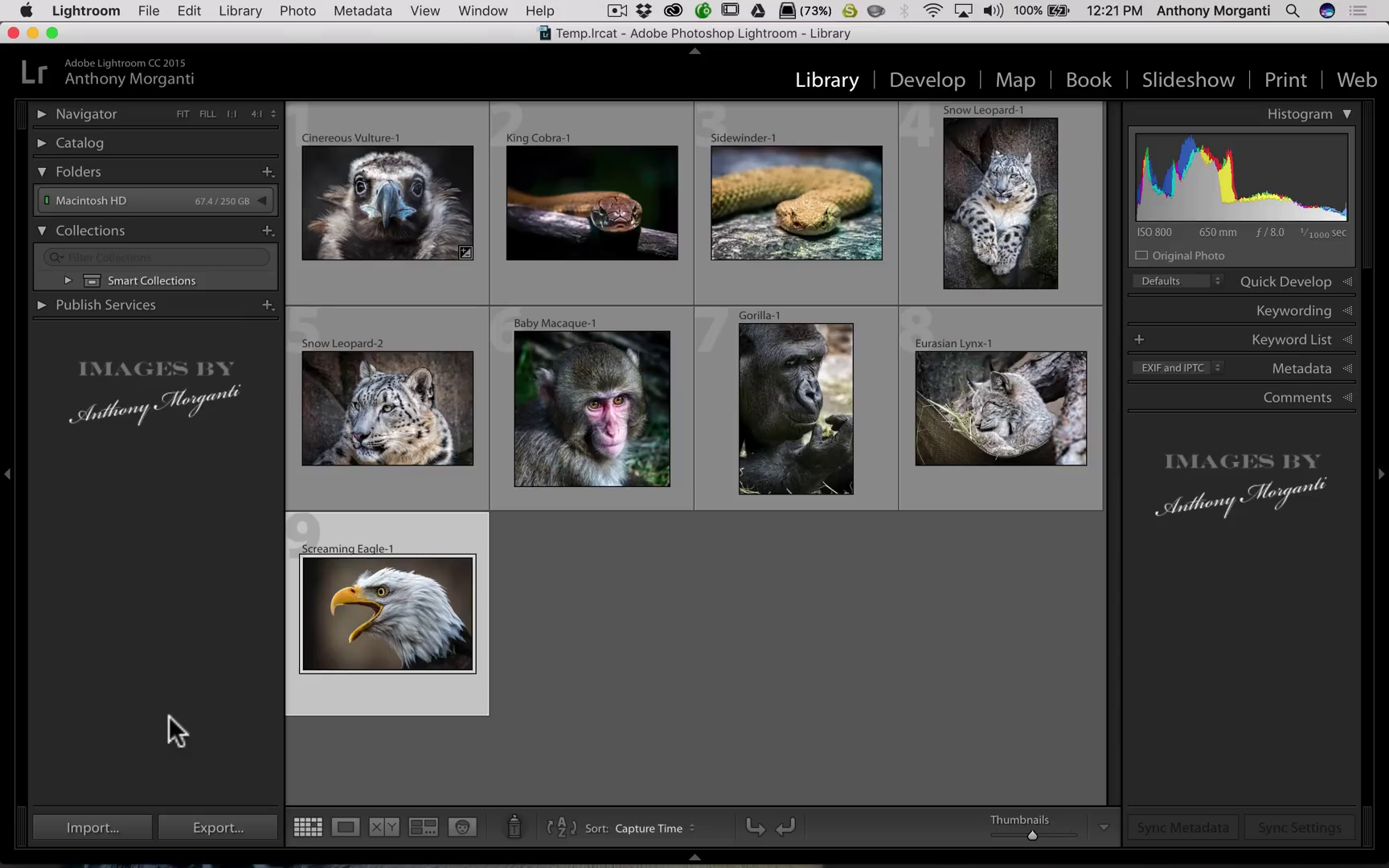
key("alt")
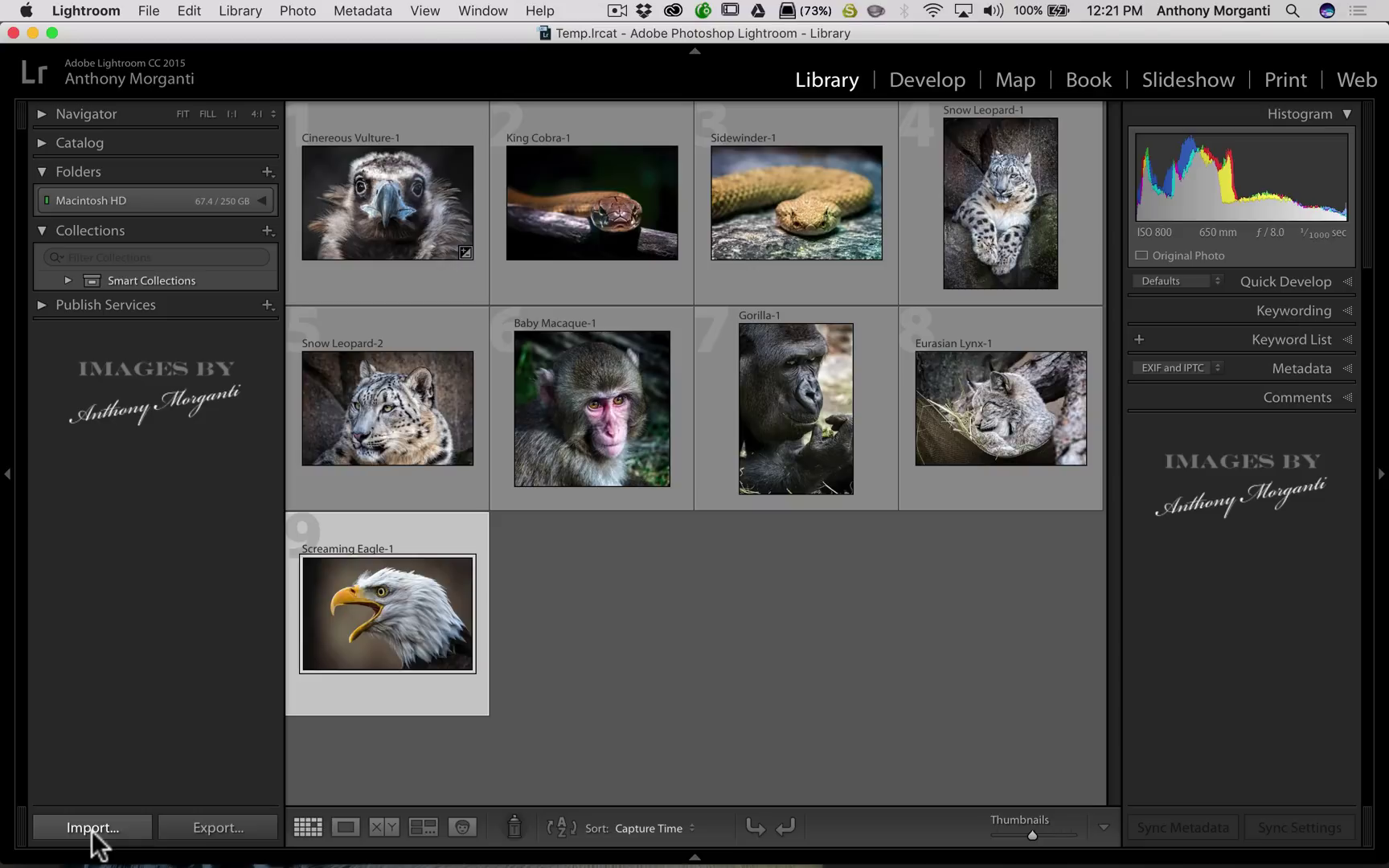
key("alt")
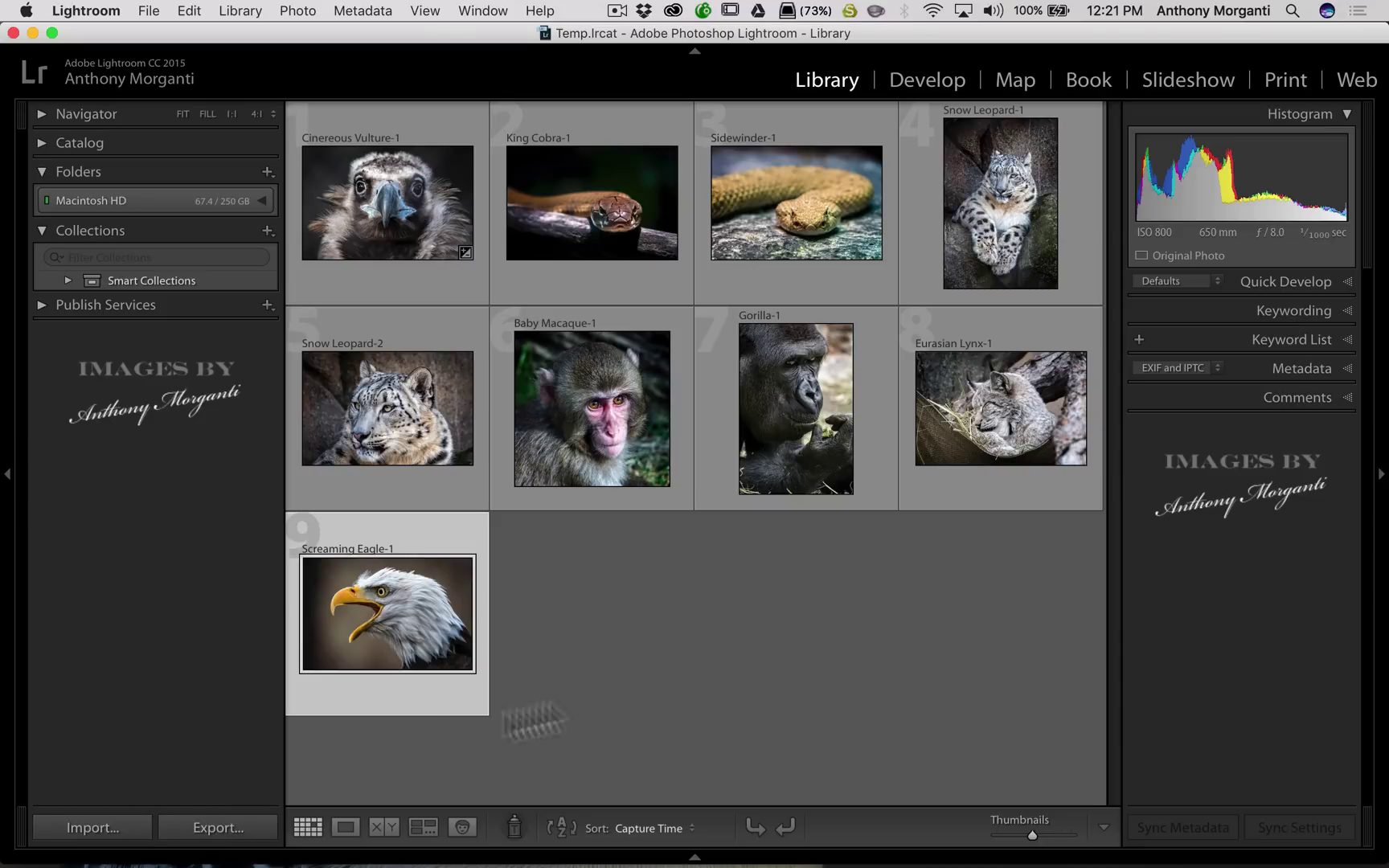
- Open Quick Develop and look through the saved preset groups, keeping Default Settings
left_click(1294, 283)
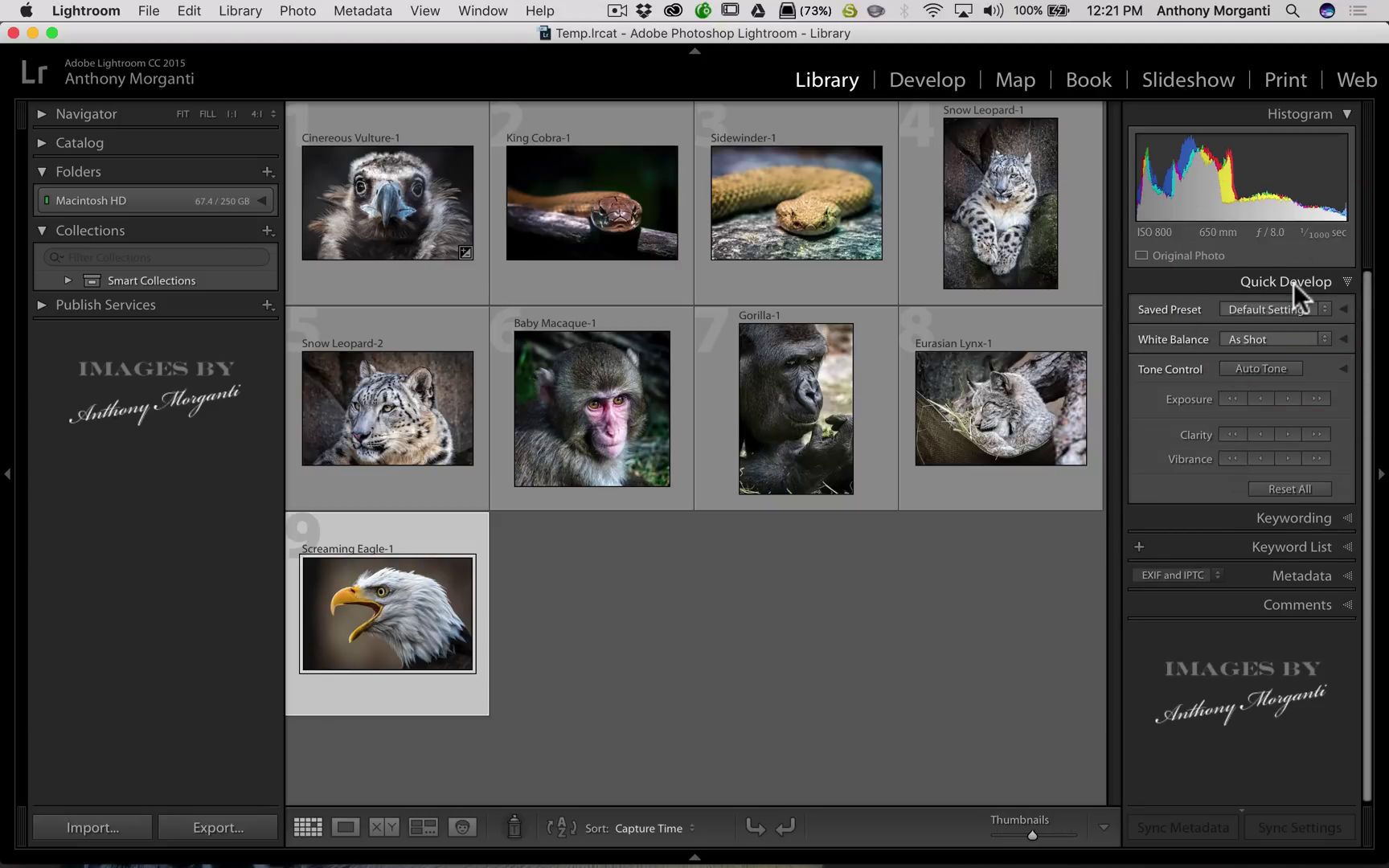
left_click(1343, 311)
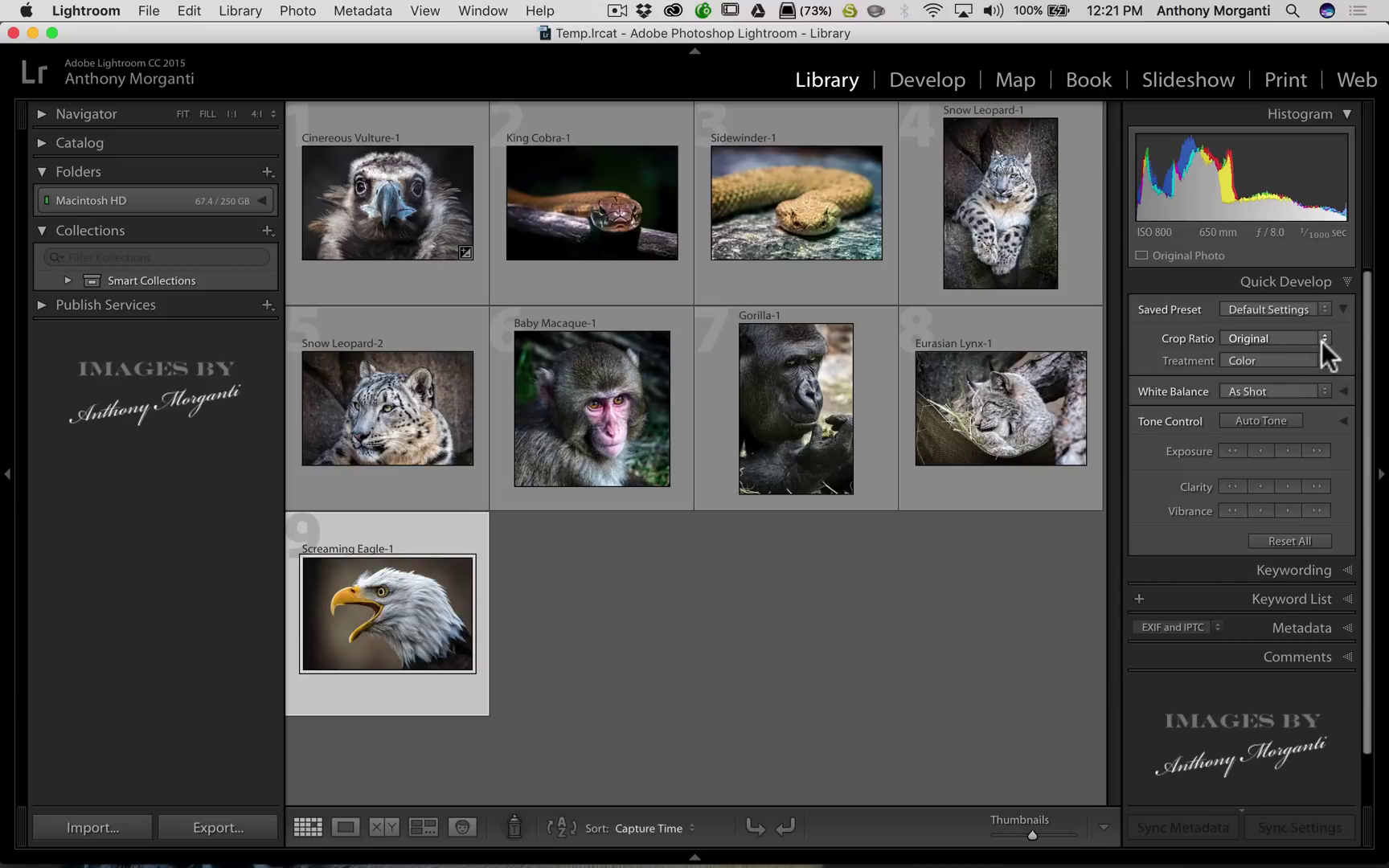
left_click(1343, 311)
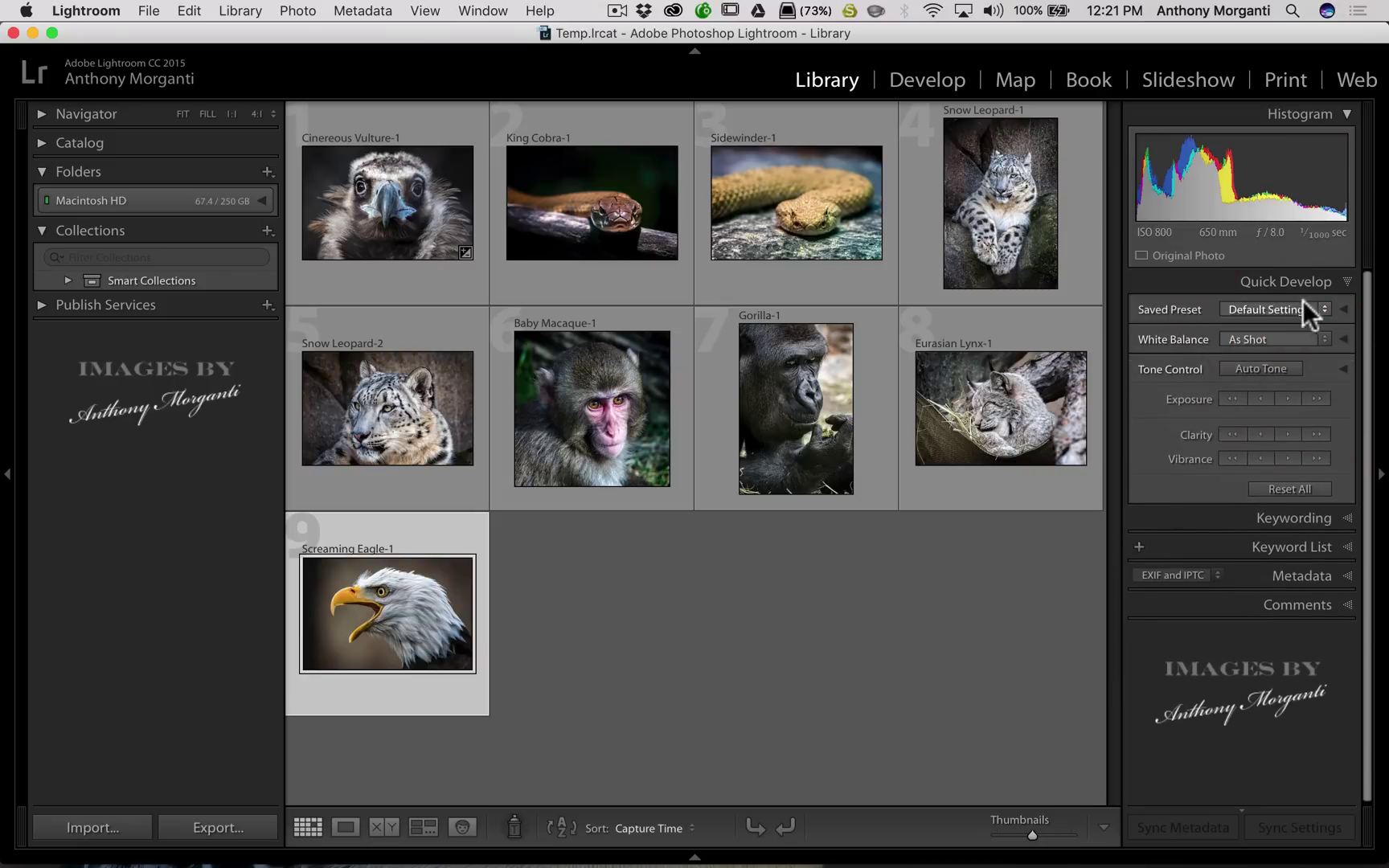
left_click(1322, 310)
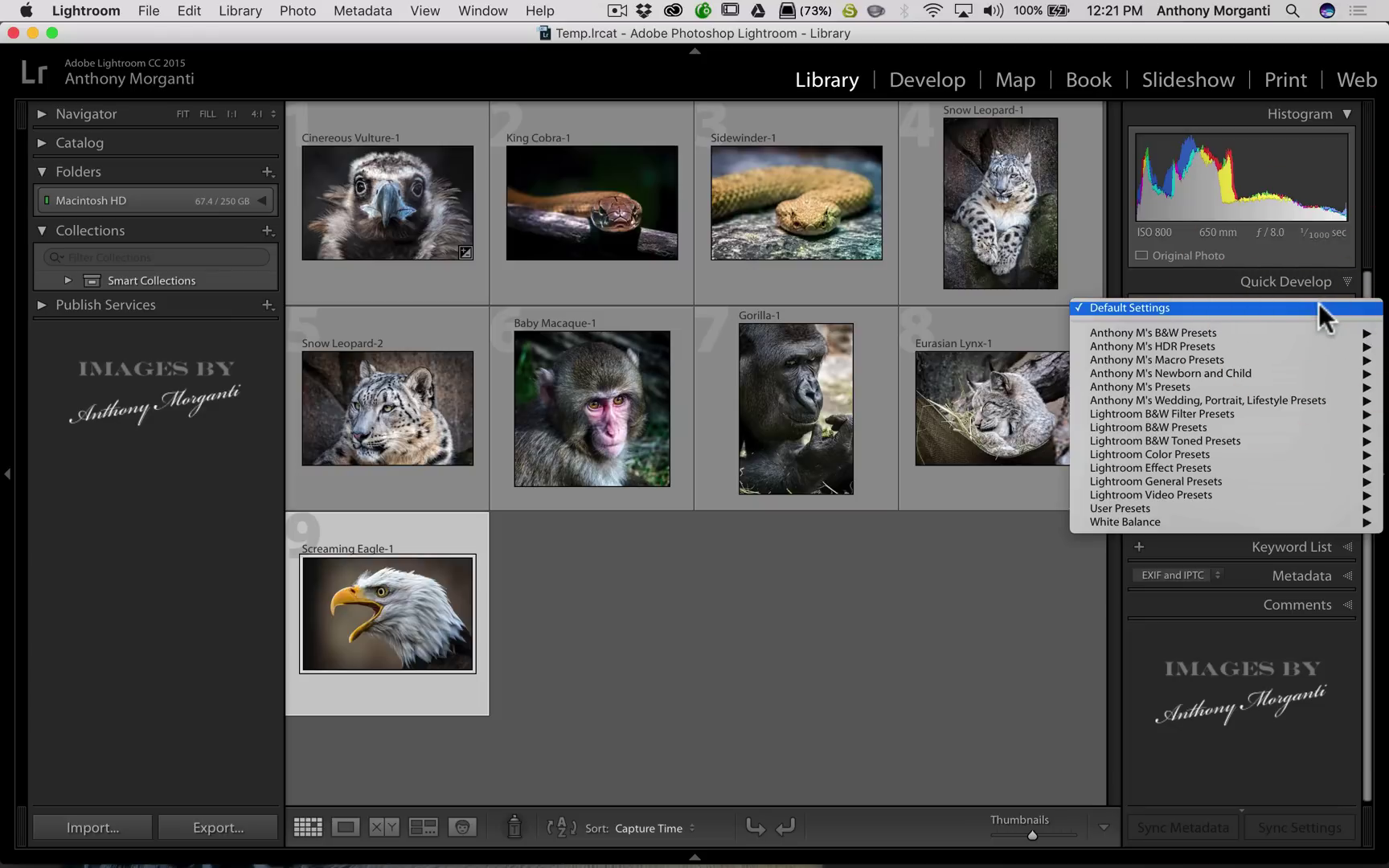
left_click(1318, 308)
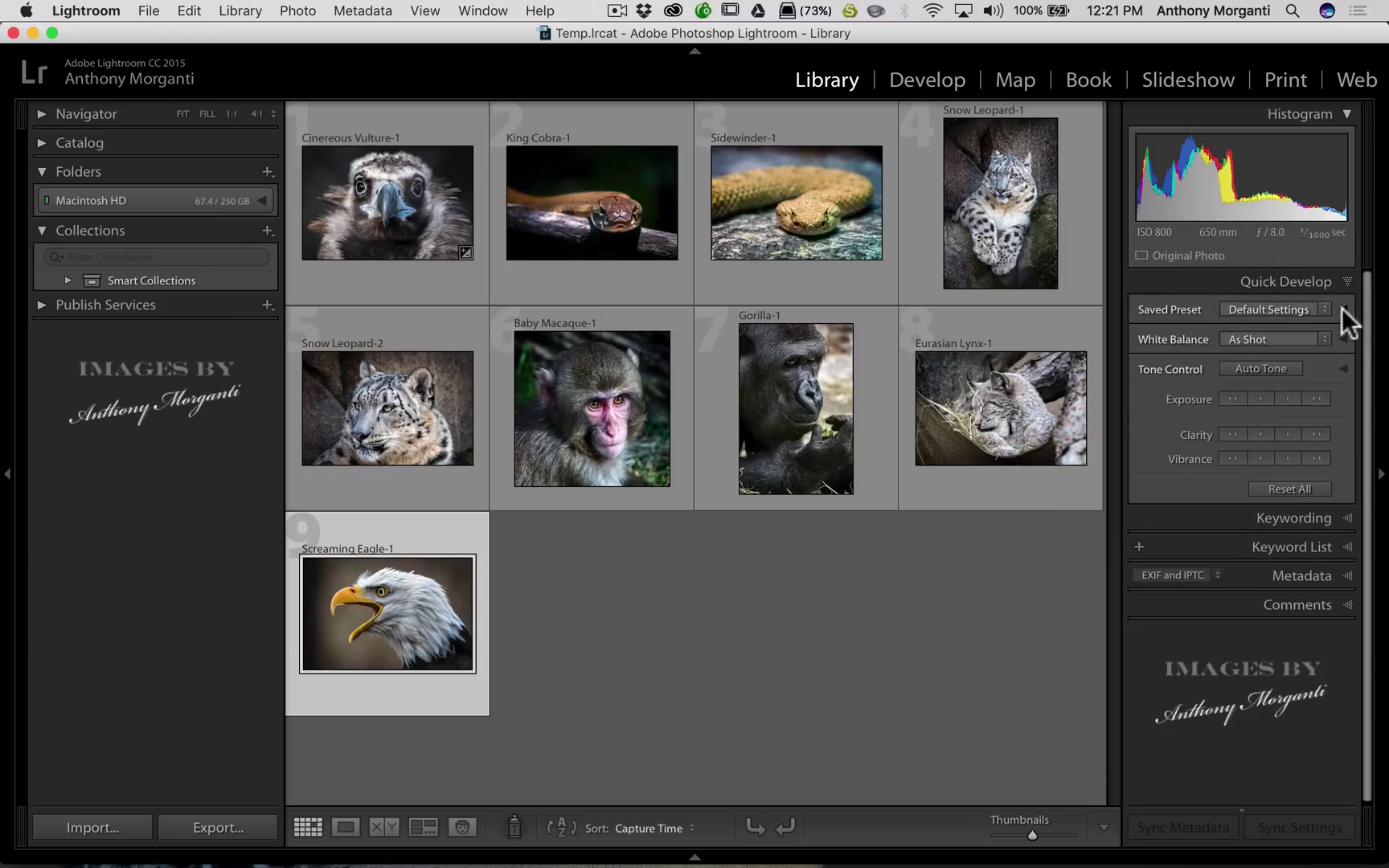
- Examine the crop ratio and treatment choices in Quick Develop's Saved Preset section, keeping Original and Color
left_click(1343, 308)
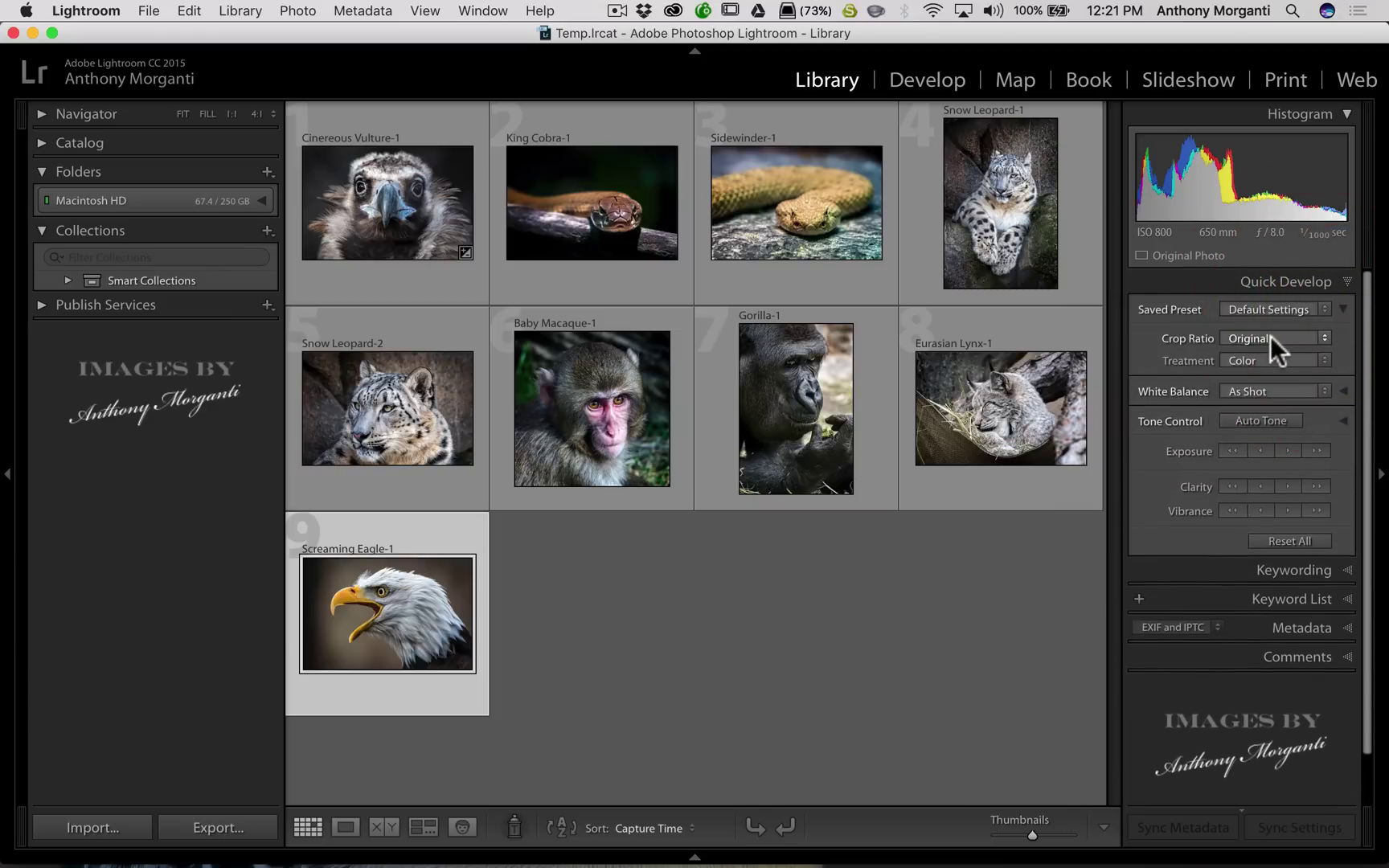
left_click(1270, 336)
left_click(1271, 336)
left_click(1300, 354)
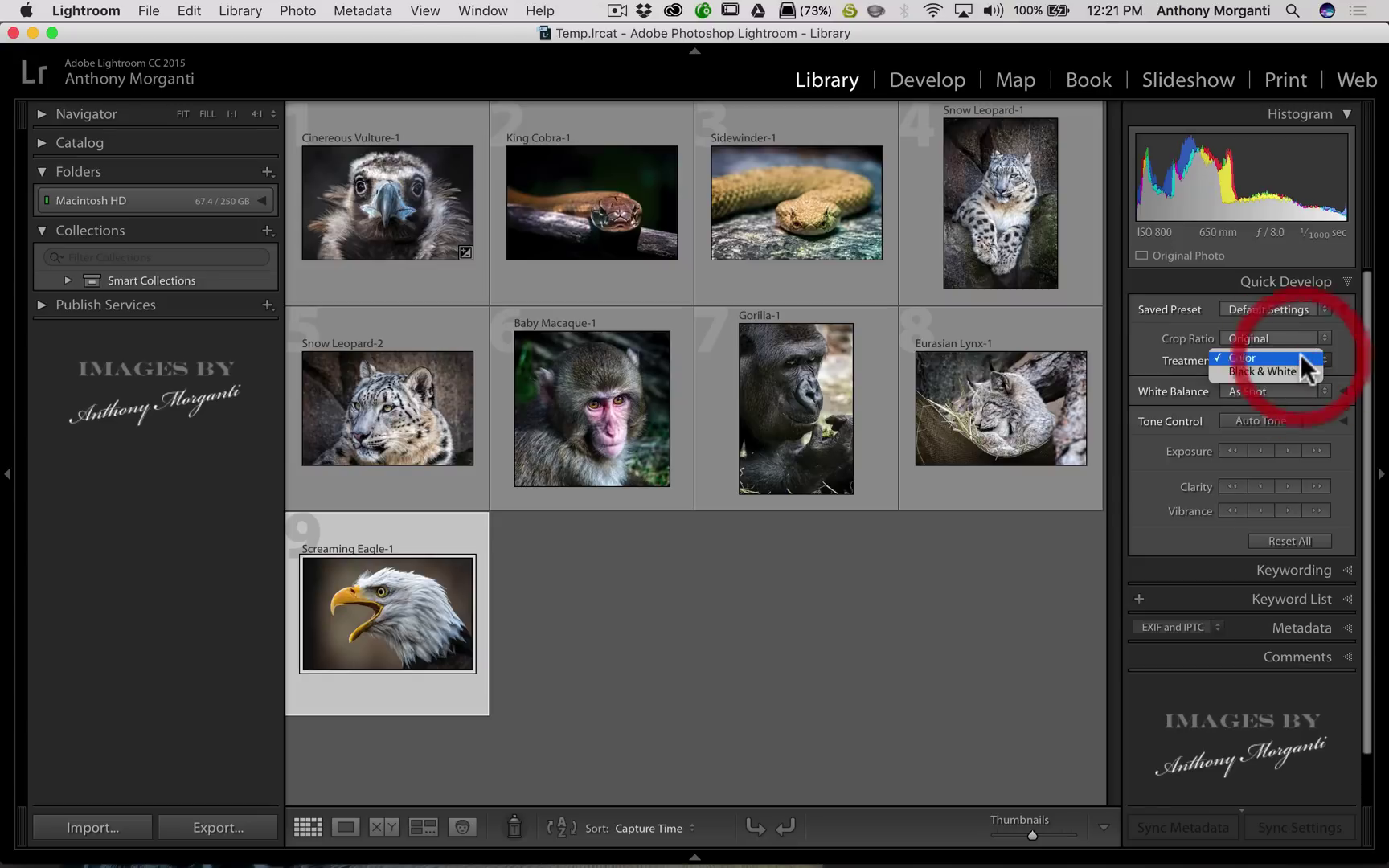
left_click(1300, 354)
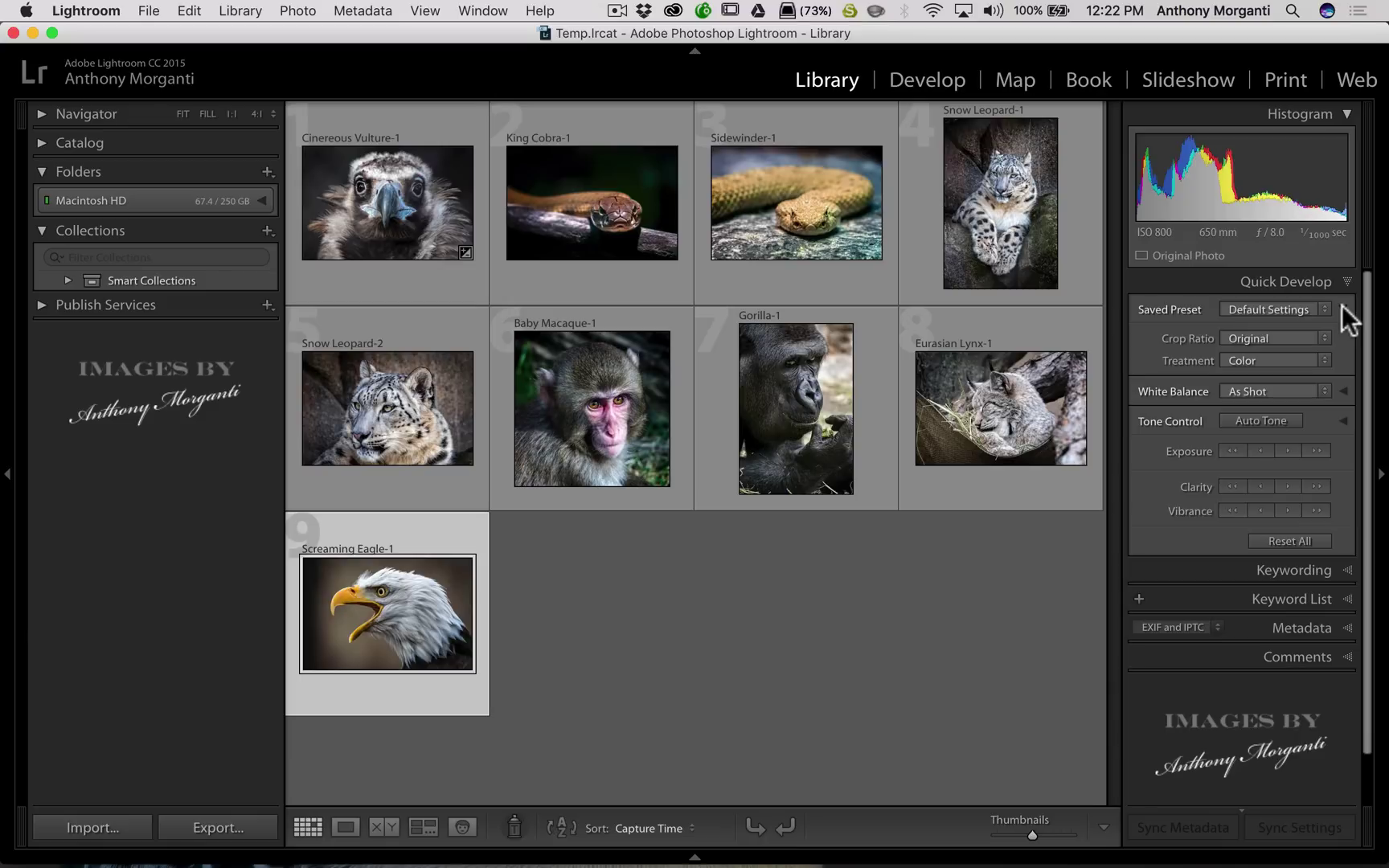
left_click(1342, 311)
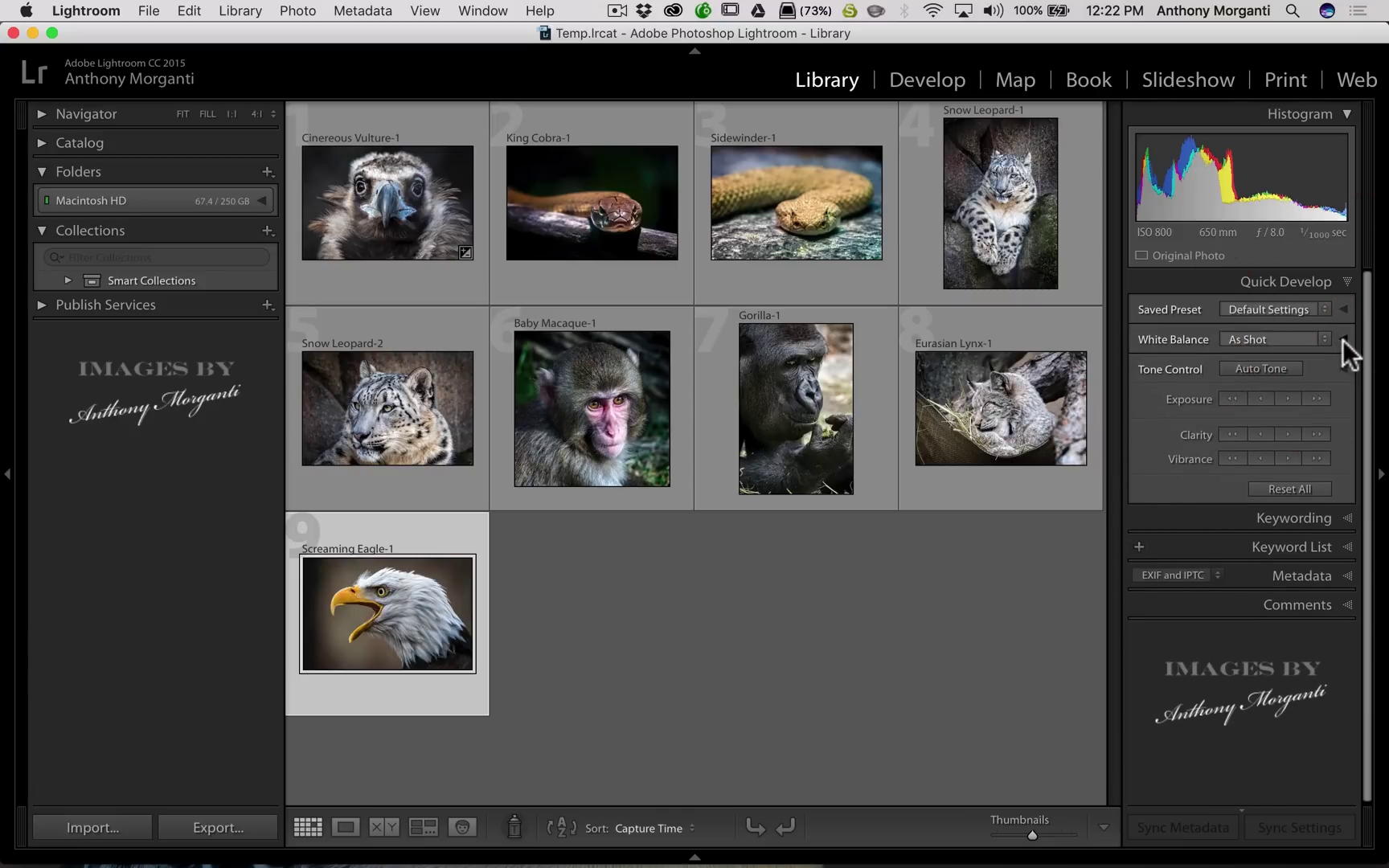
- Expand Tone Control to examine the alternate Sharpening and Saturation adjustments behind Clarity and Vibrance, and collapse Quick Develop
key("alt")
key("alt")
left_click(1344, 369)
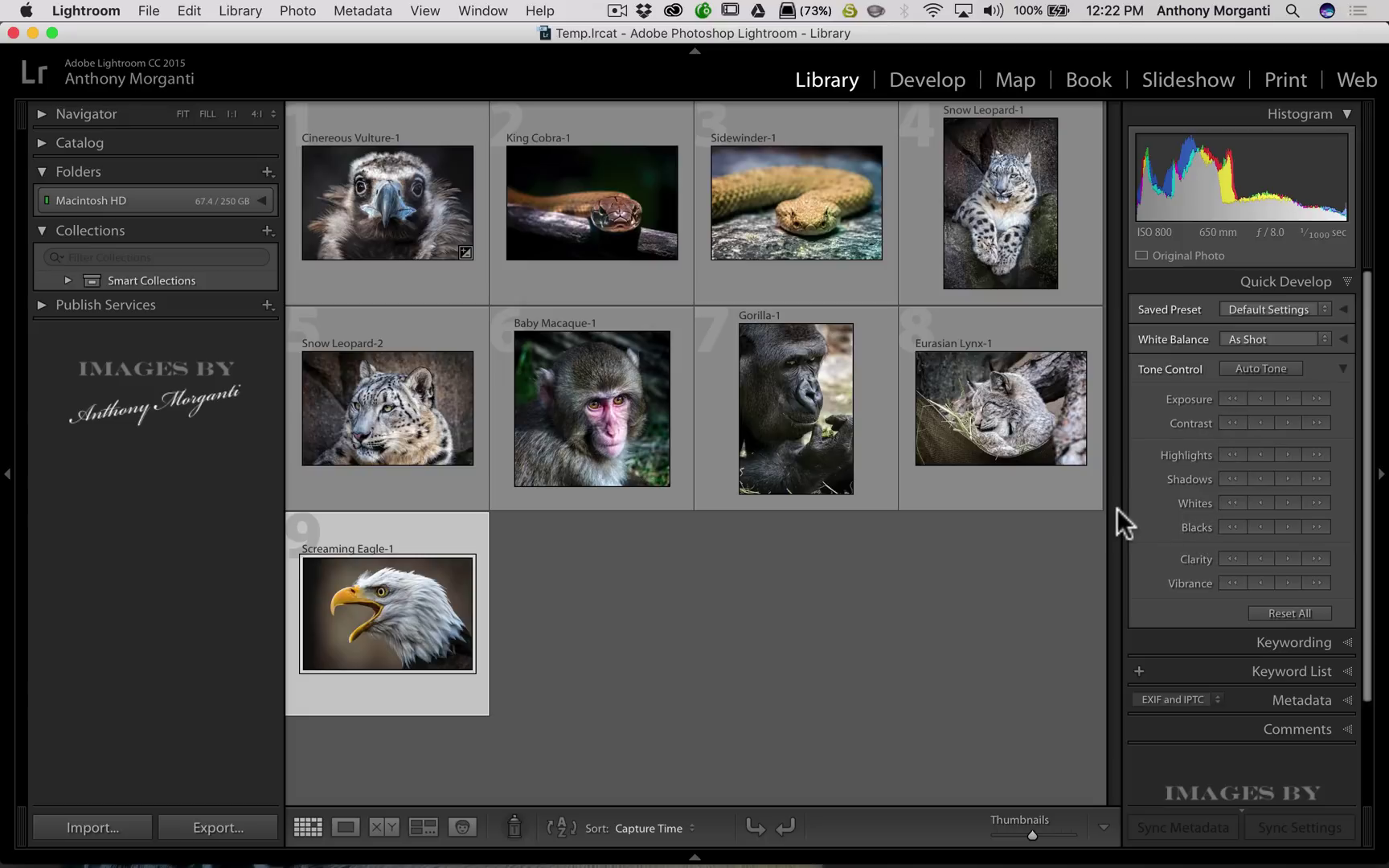
key("alt")
key("alt")
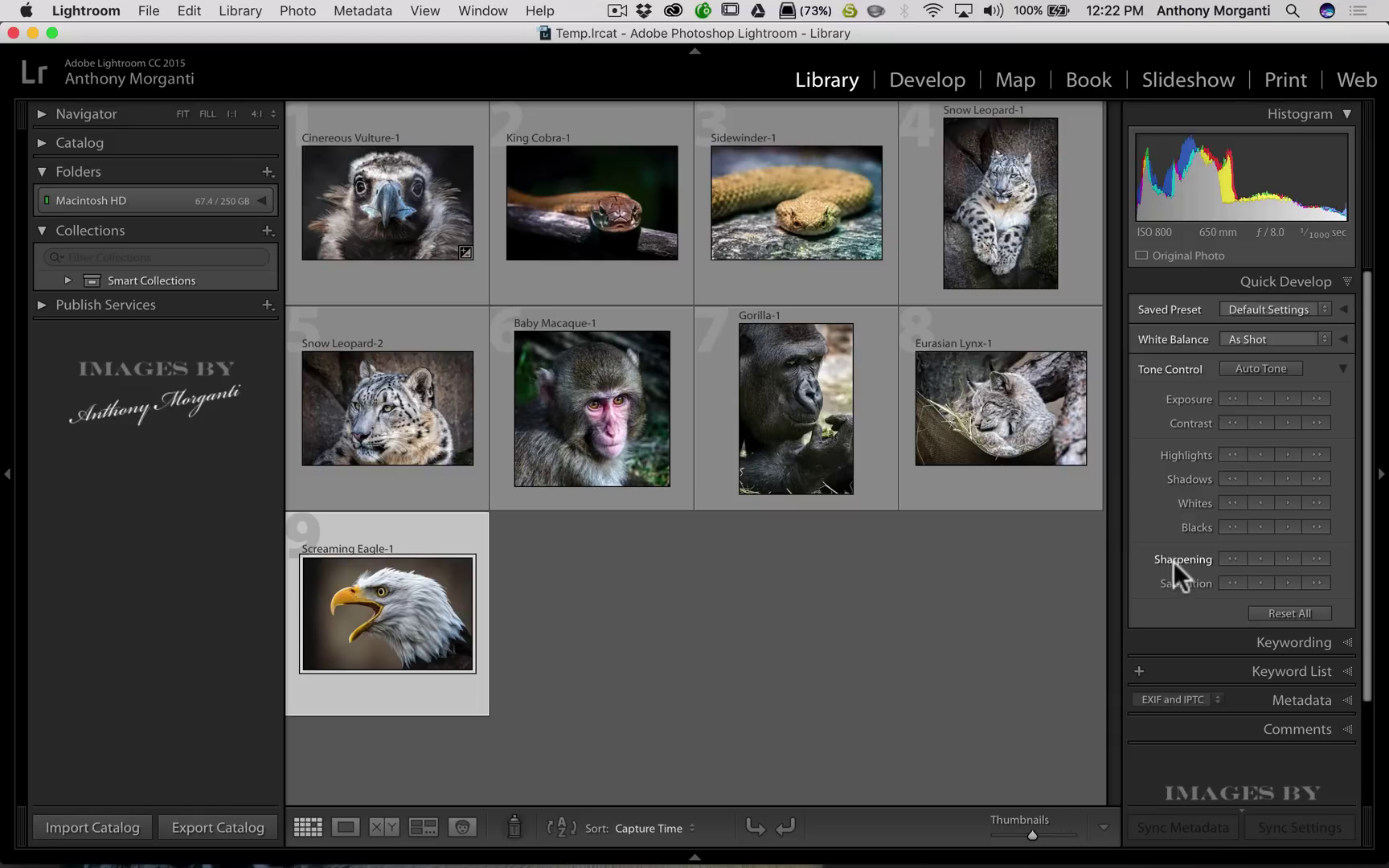
key("alt")
key("alt")
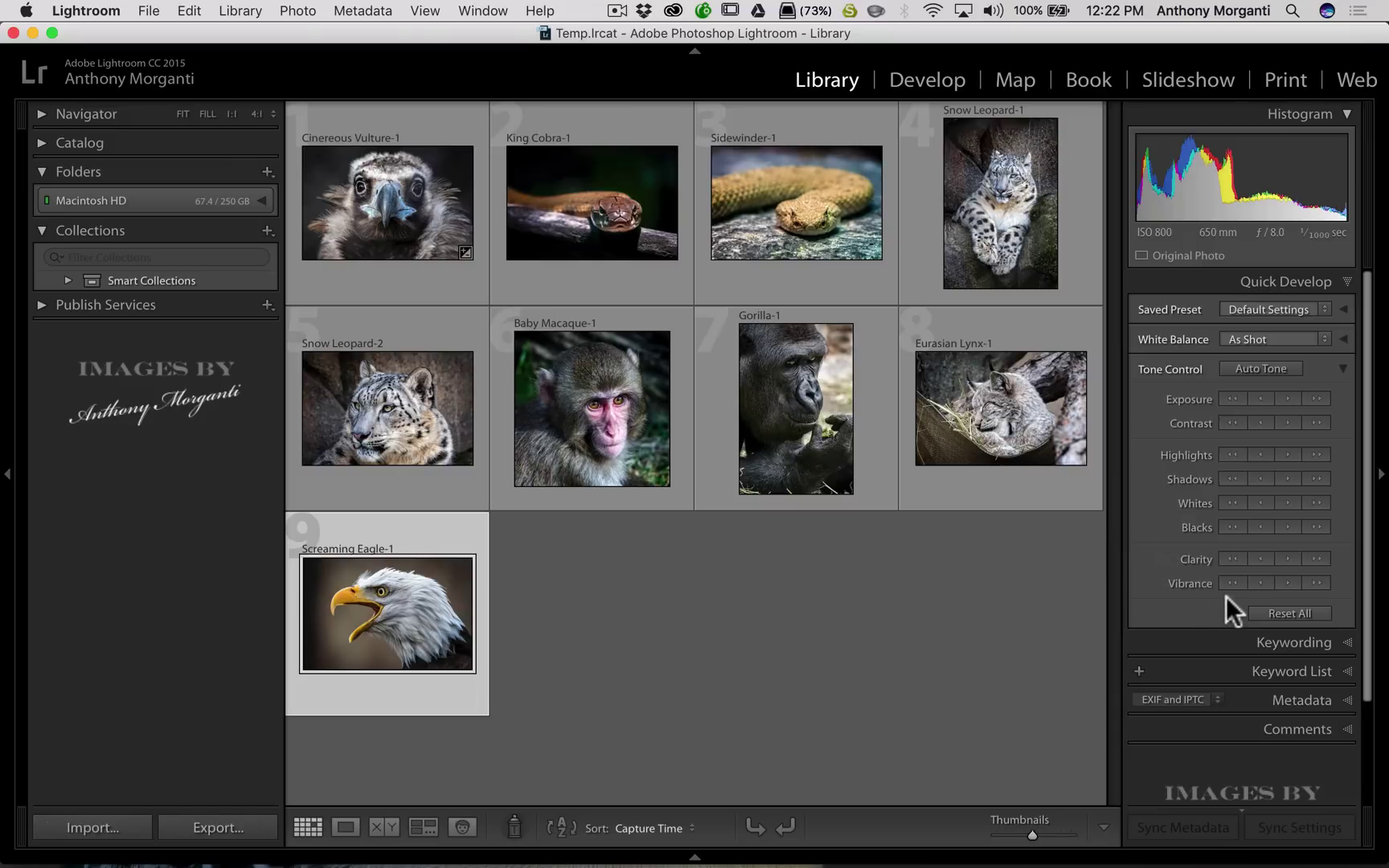
key("alt")
key("alt")
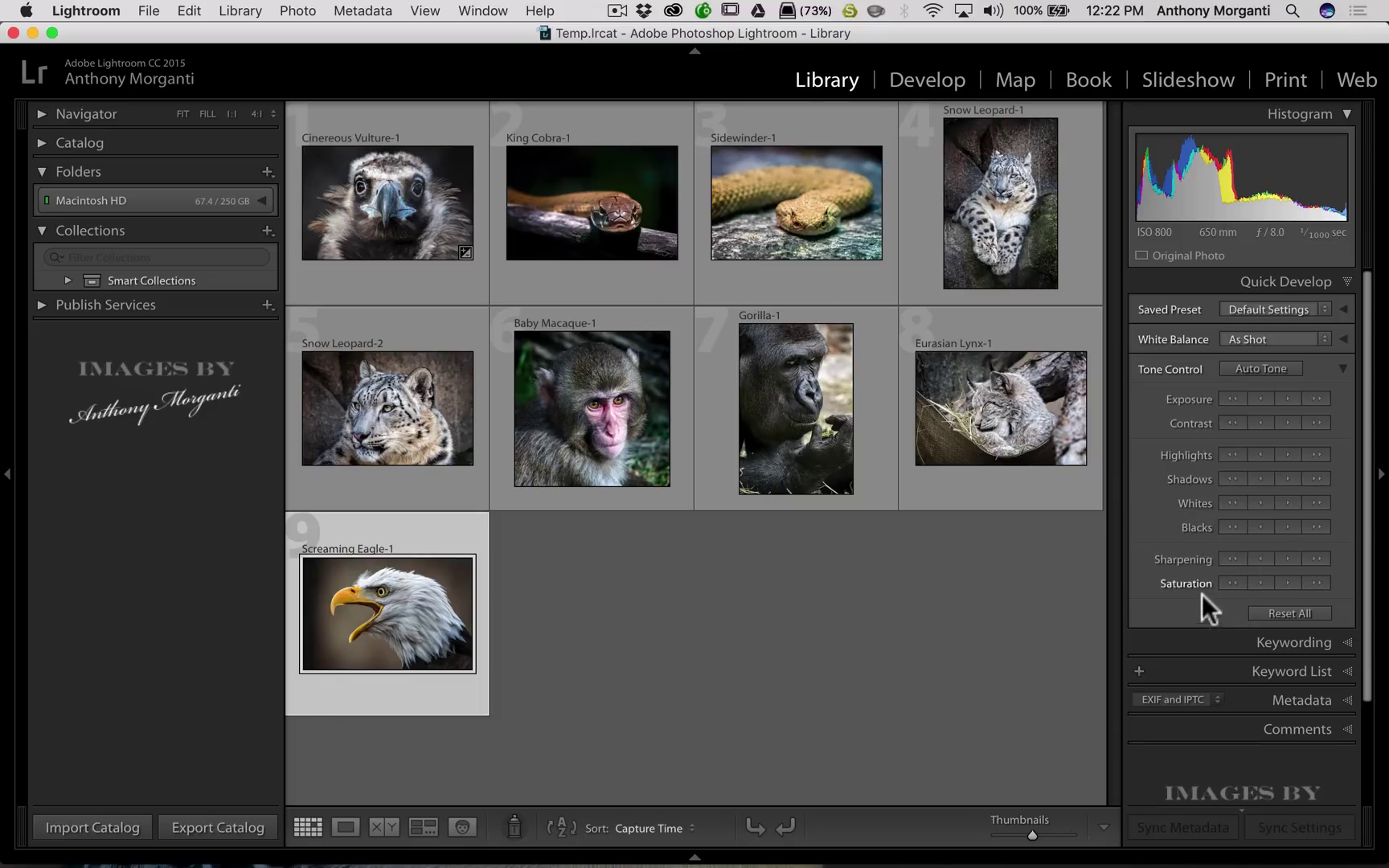
key("alt")
left_click(1342, 368)
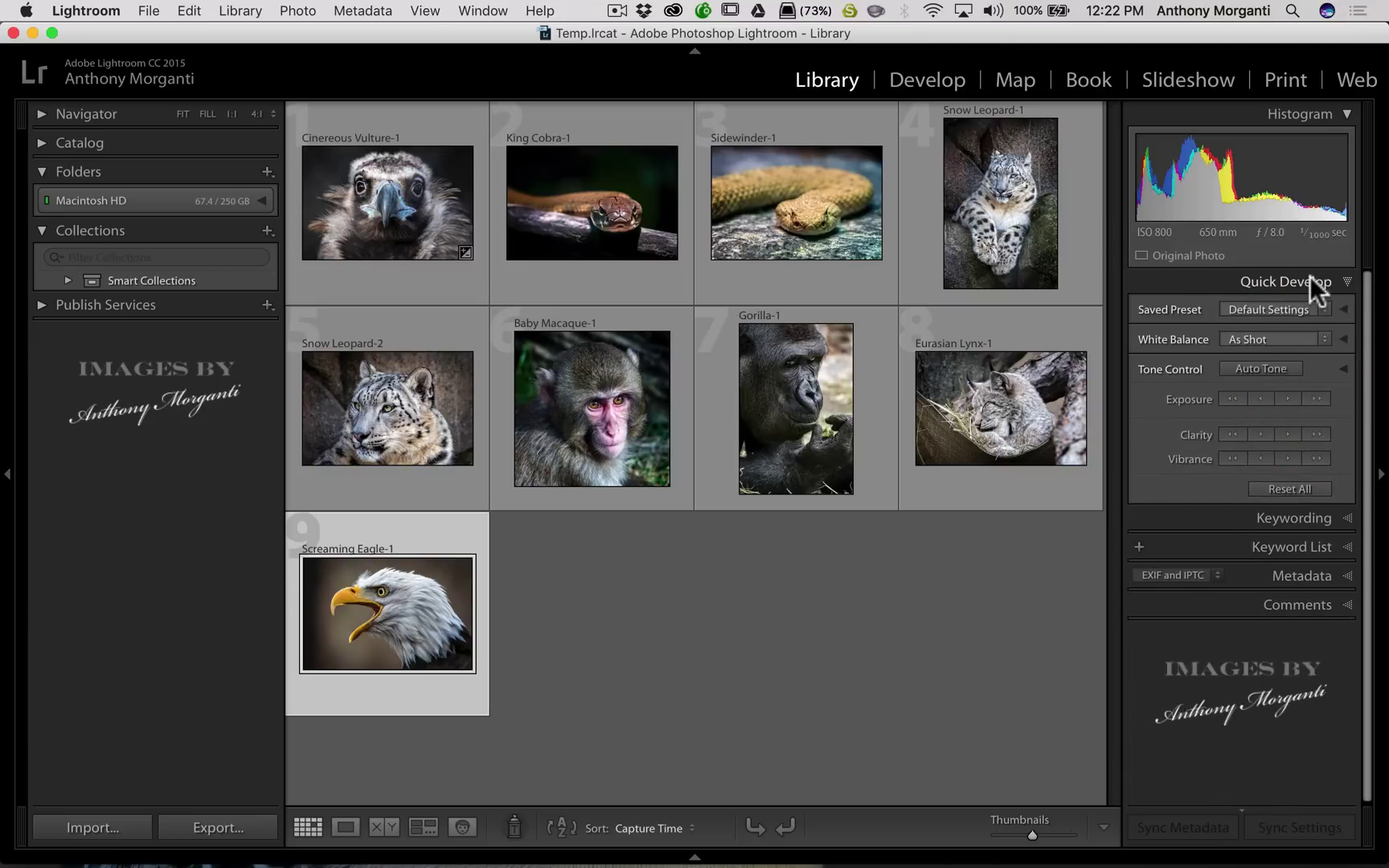
left_click(1345, 283)
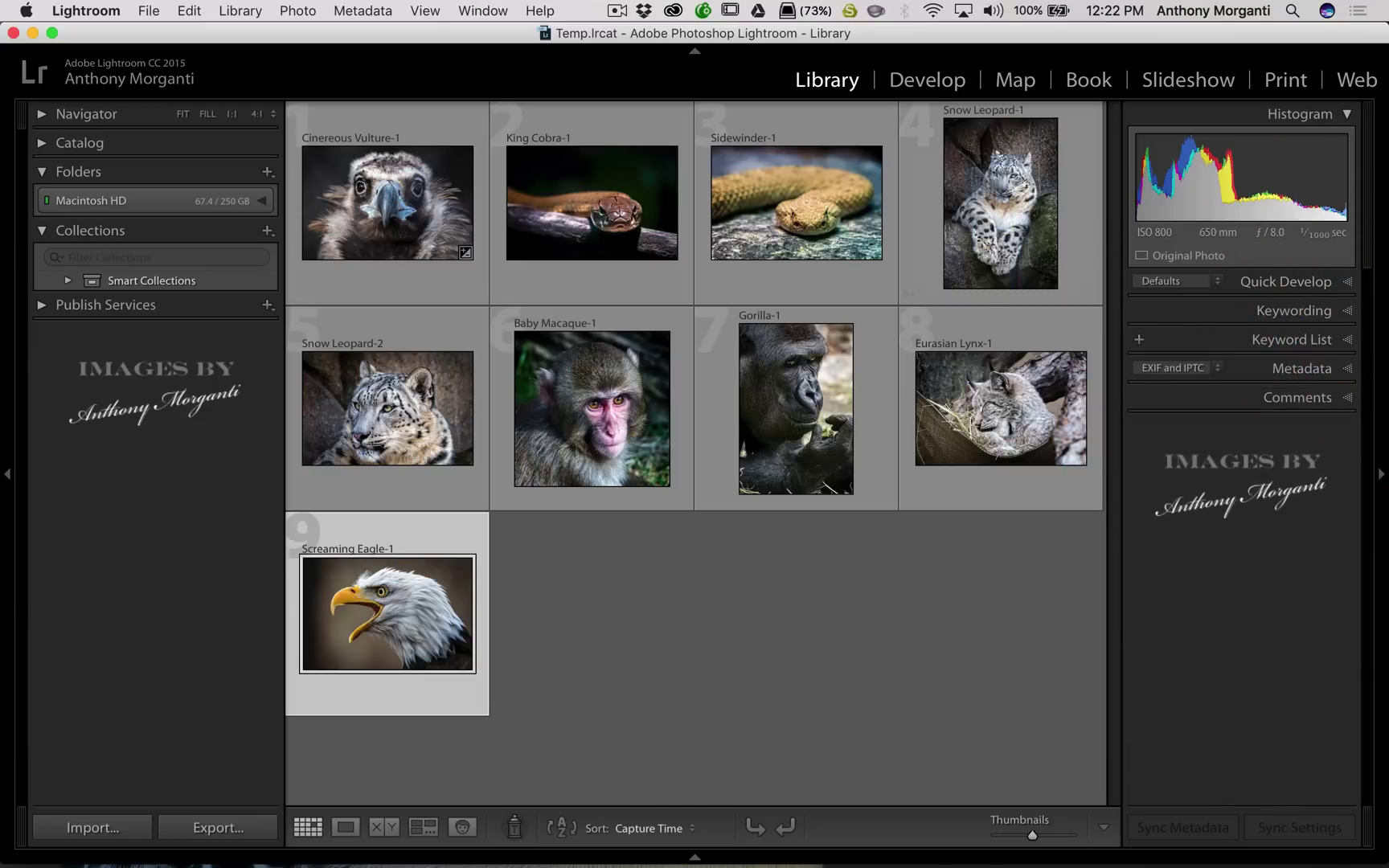
- Open the eagle photo in Develop and set Exposure −2.90, Contrast +53, Highlights −40, Shadows +30, Whites −46 and Blacks −48
left_click(931, 80)
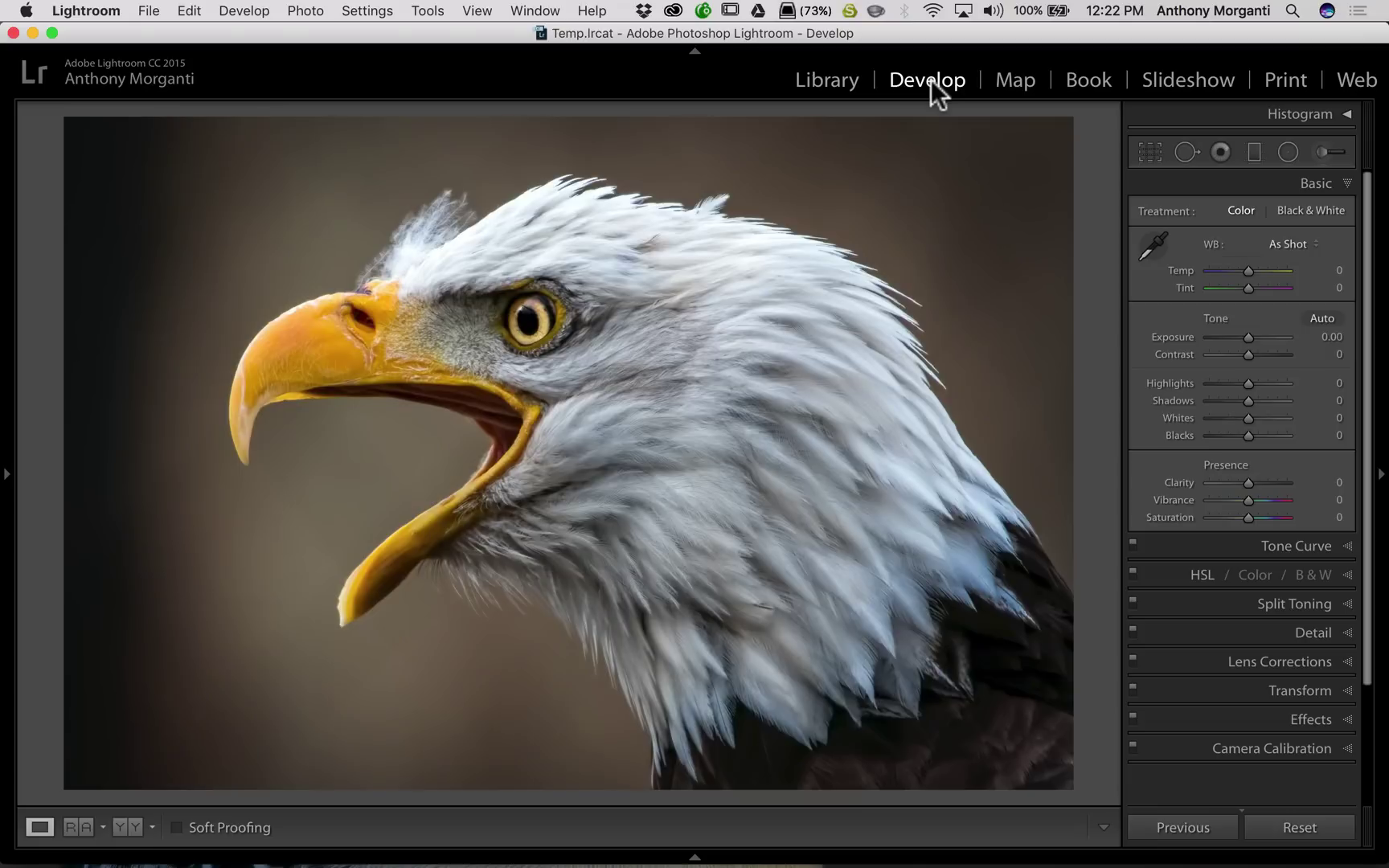
left_click(1225, 337)
left_click(1268, 348)
left_click(1232, 384)
left_click_drag(1254, 400, 1259, 400)
left_click(1228, 418)
left_click(1228, 435)
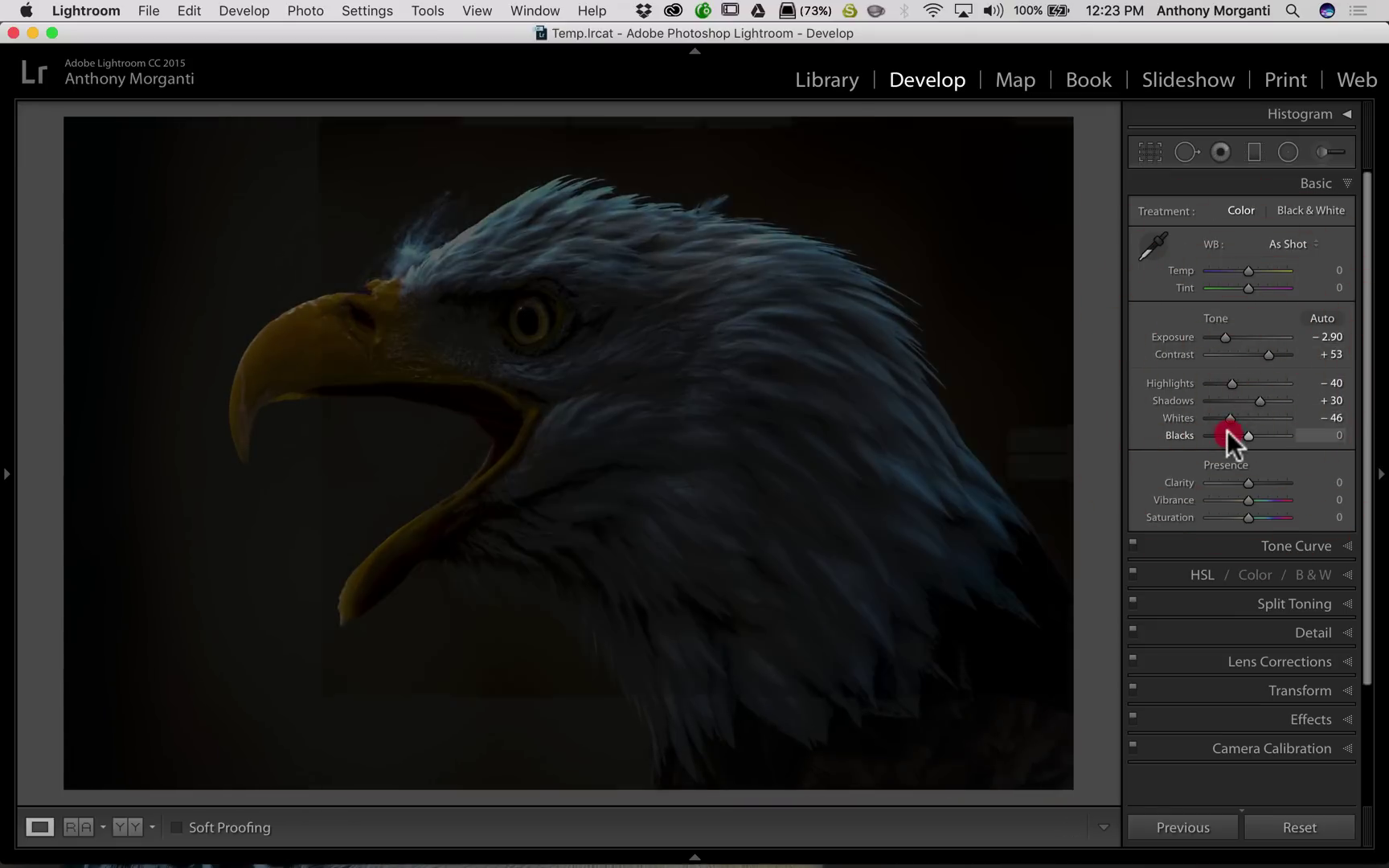
- Reset Exposure on its own, and reset all the remaining Tone adjustments together
double_click(1166, 334)
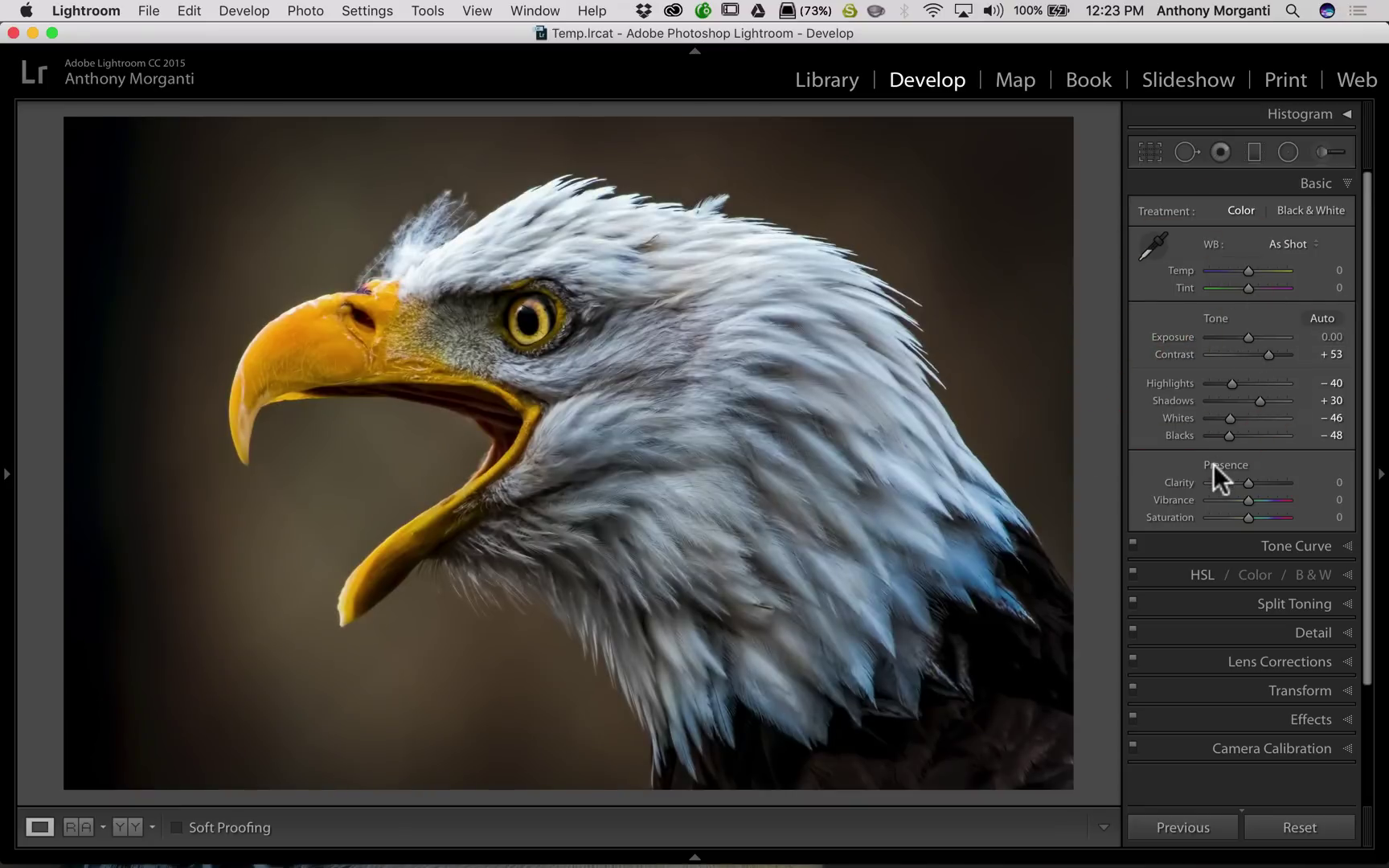
key("alt")
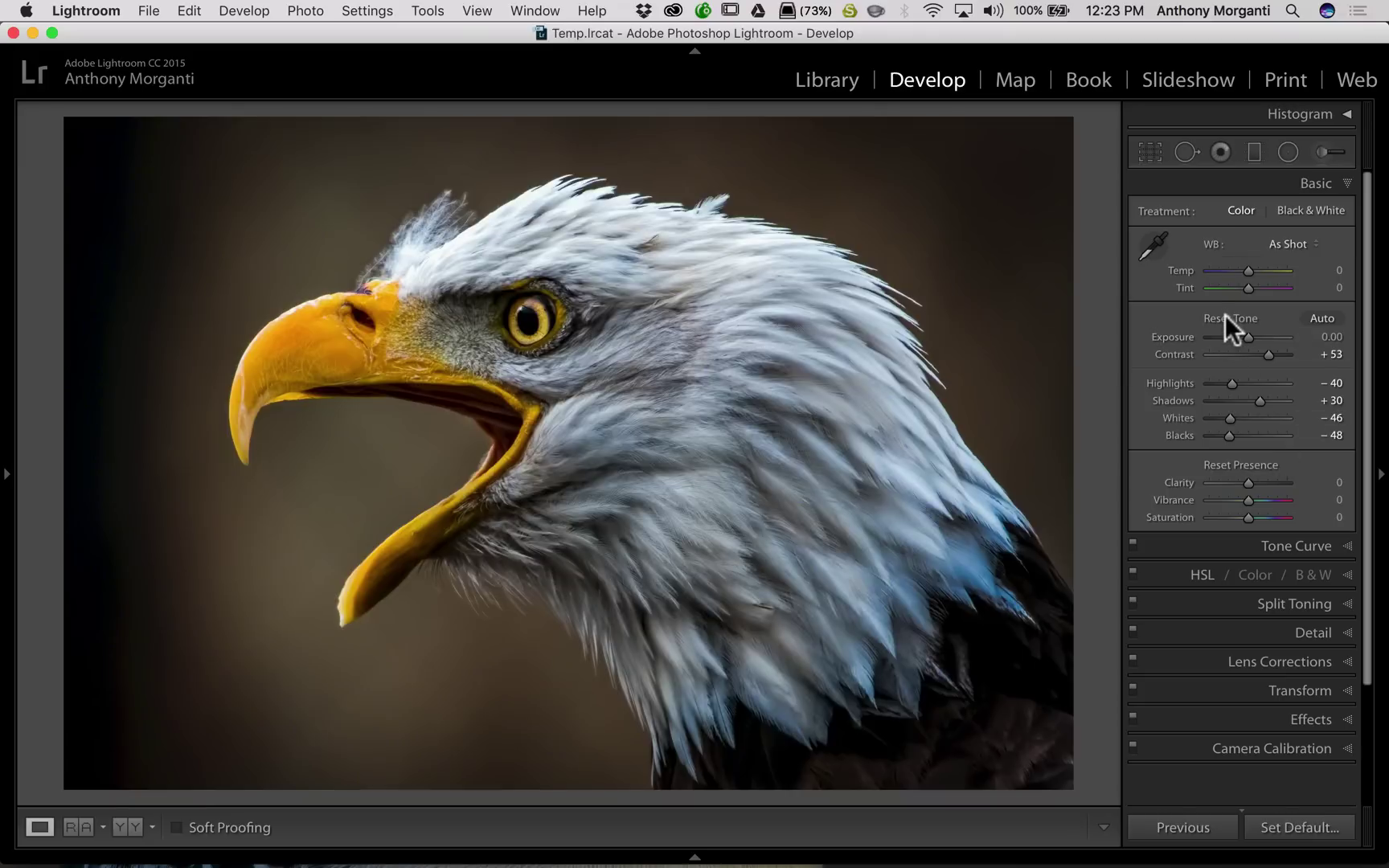
left_click(1225, 315, "alt")
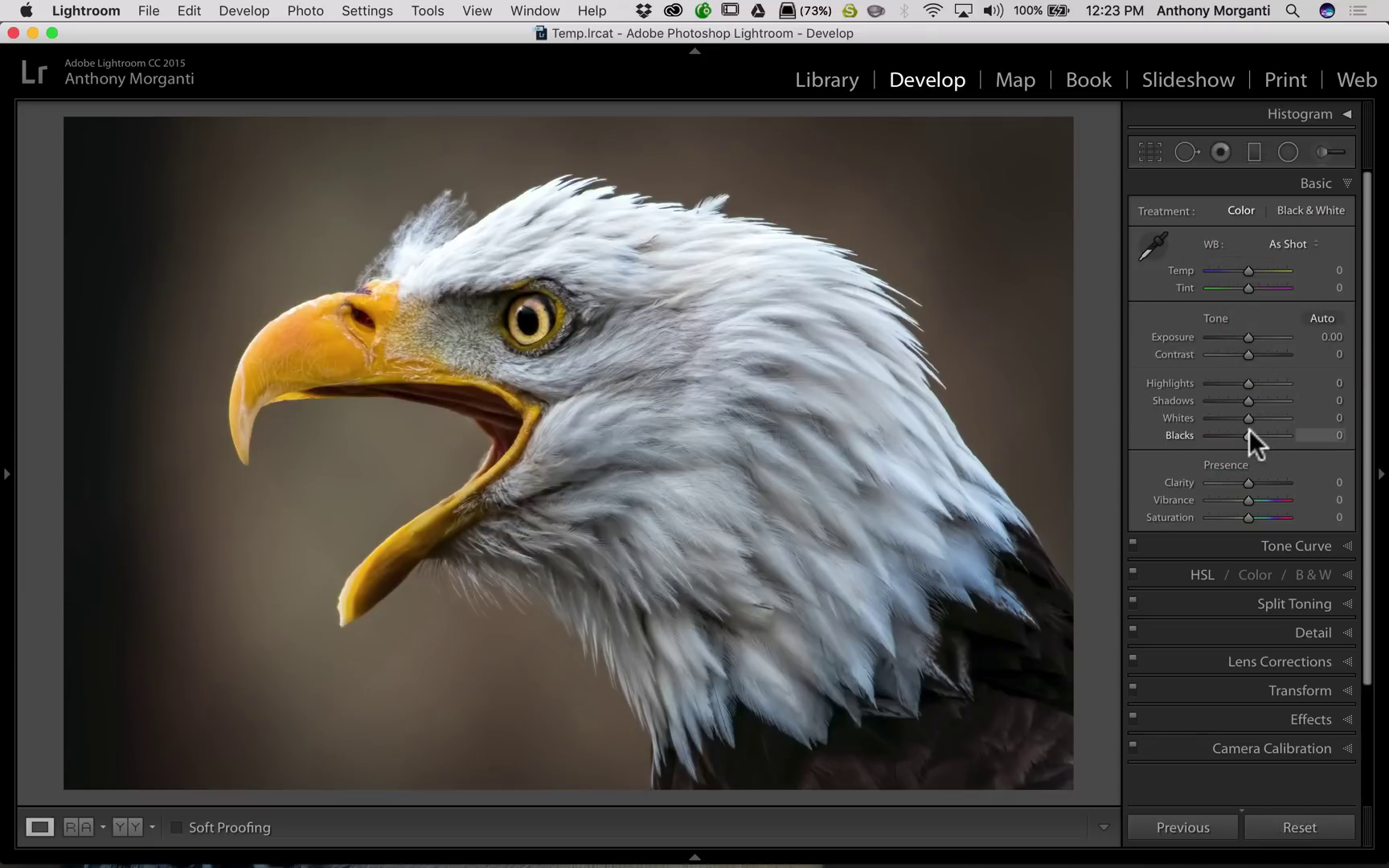
- Set Highlights to −54, Shadows +73, Contrast +70, Whites −50, Exposure −2.42 and Blacks +51 on the eagle photo
left_click(1226, 383)
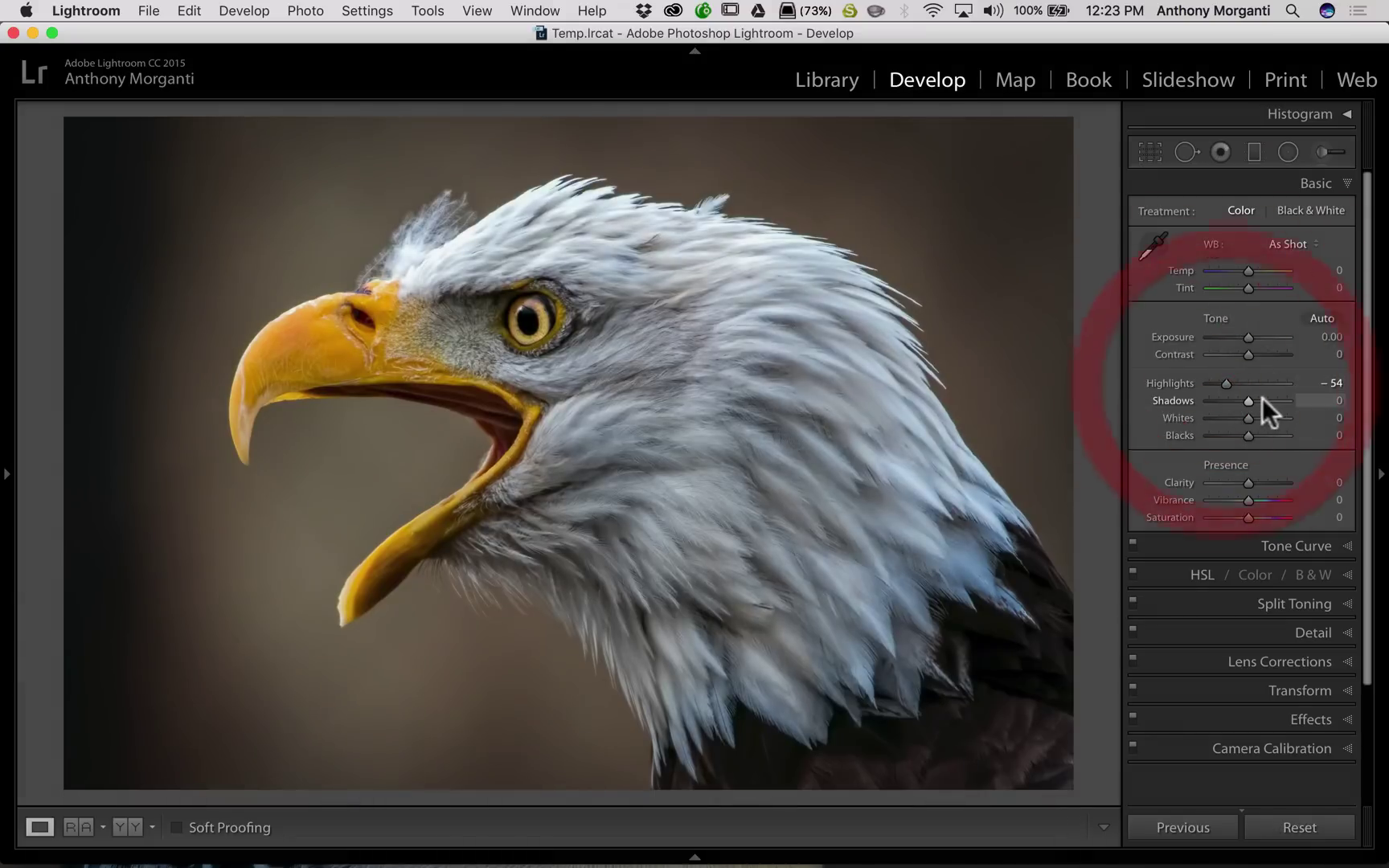
left_click_drag(1256, 399, 1277, 400)
left_click_drag(1249, 355, 1275, 355)
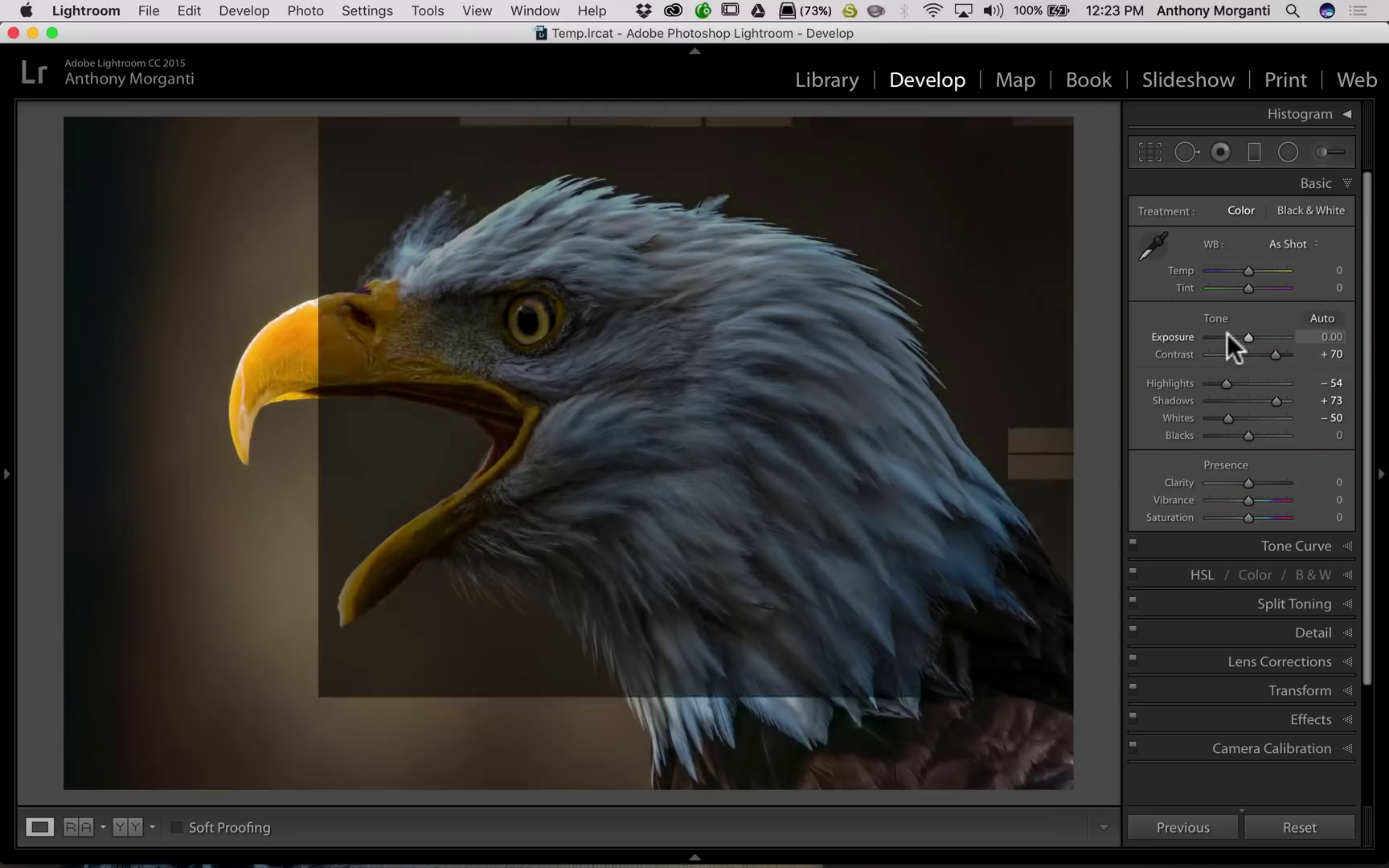
left_click(1227, 337)
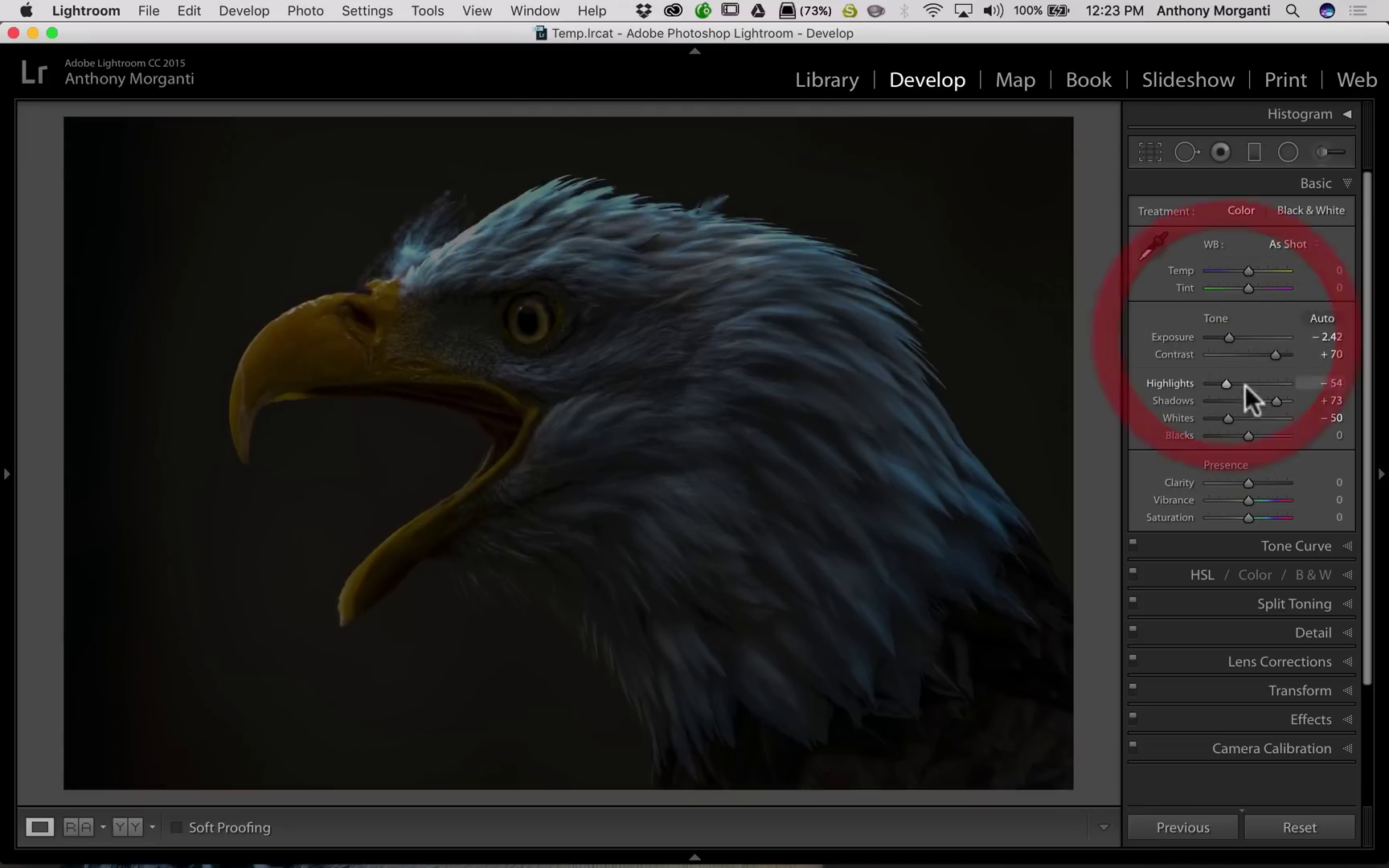
left_click(1268, 435)
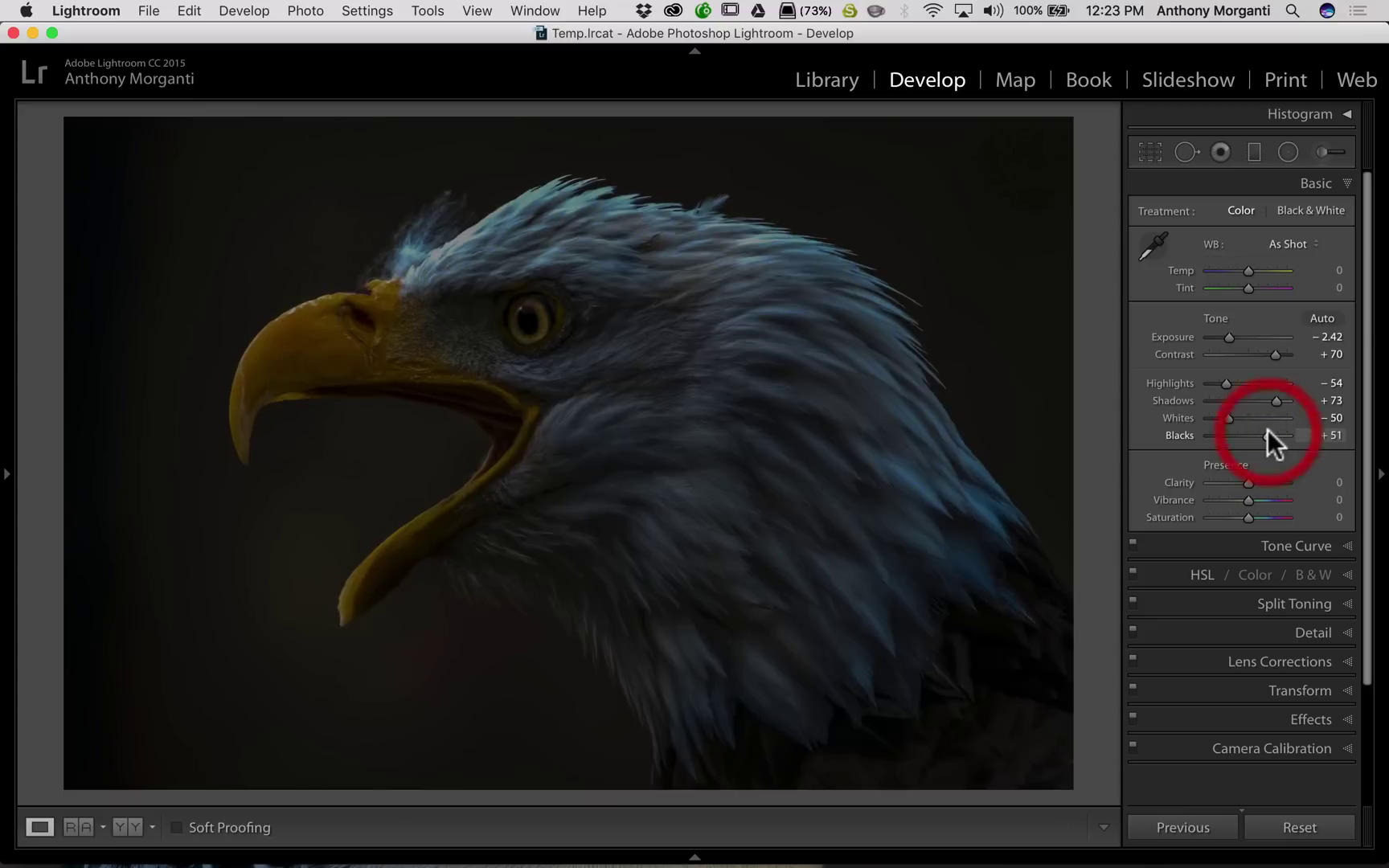
- Reset the whole Tone group of the eagle photo to its default values
key("alt")
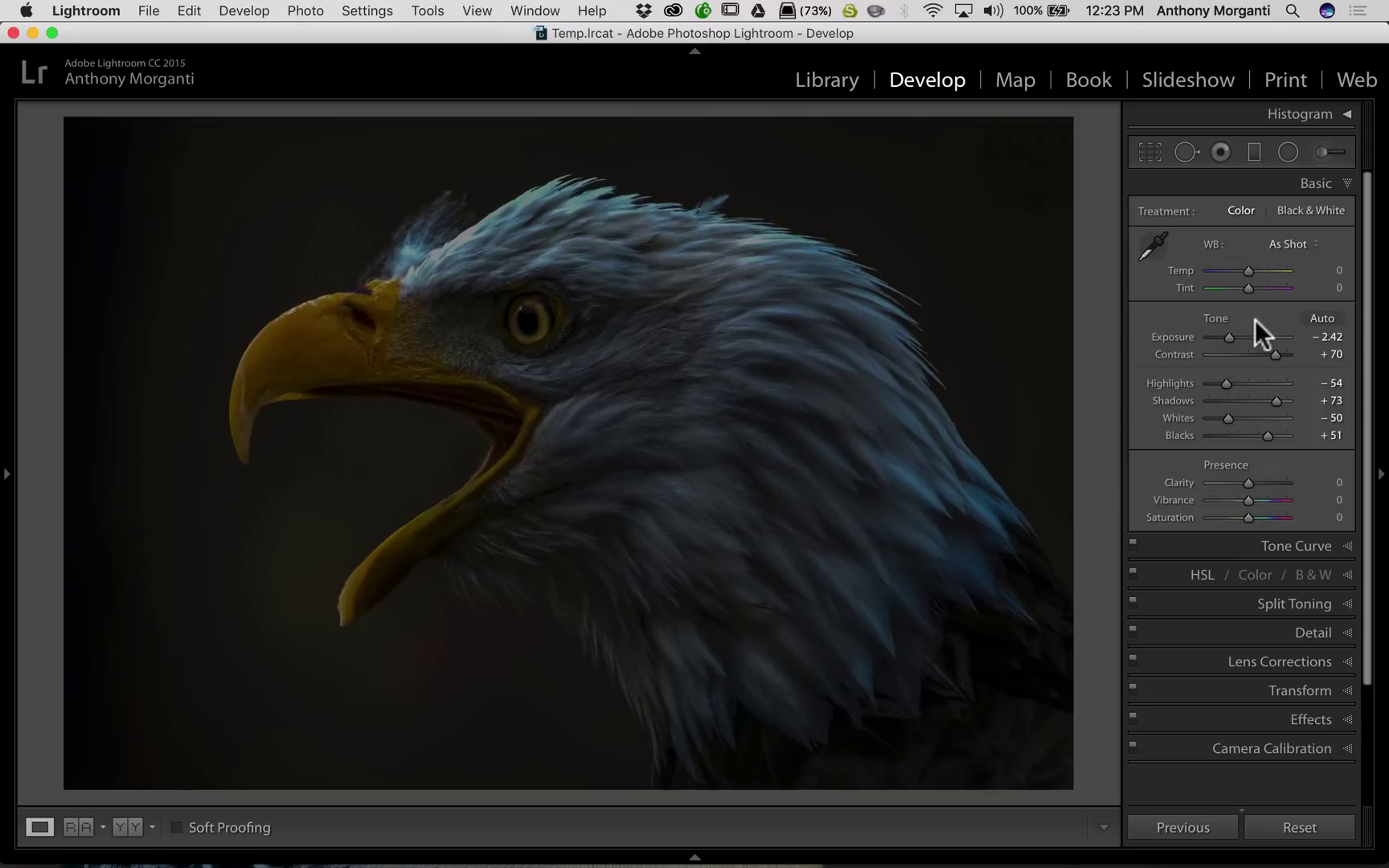
double_click(1212, 316)
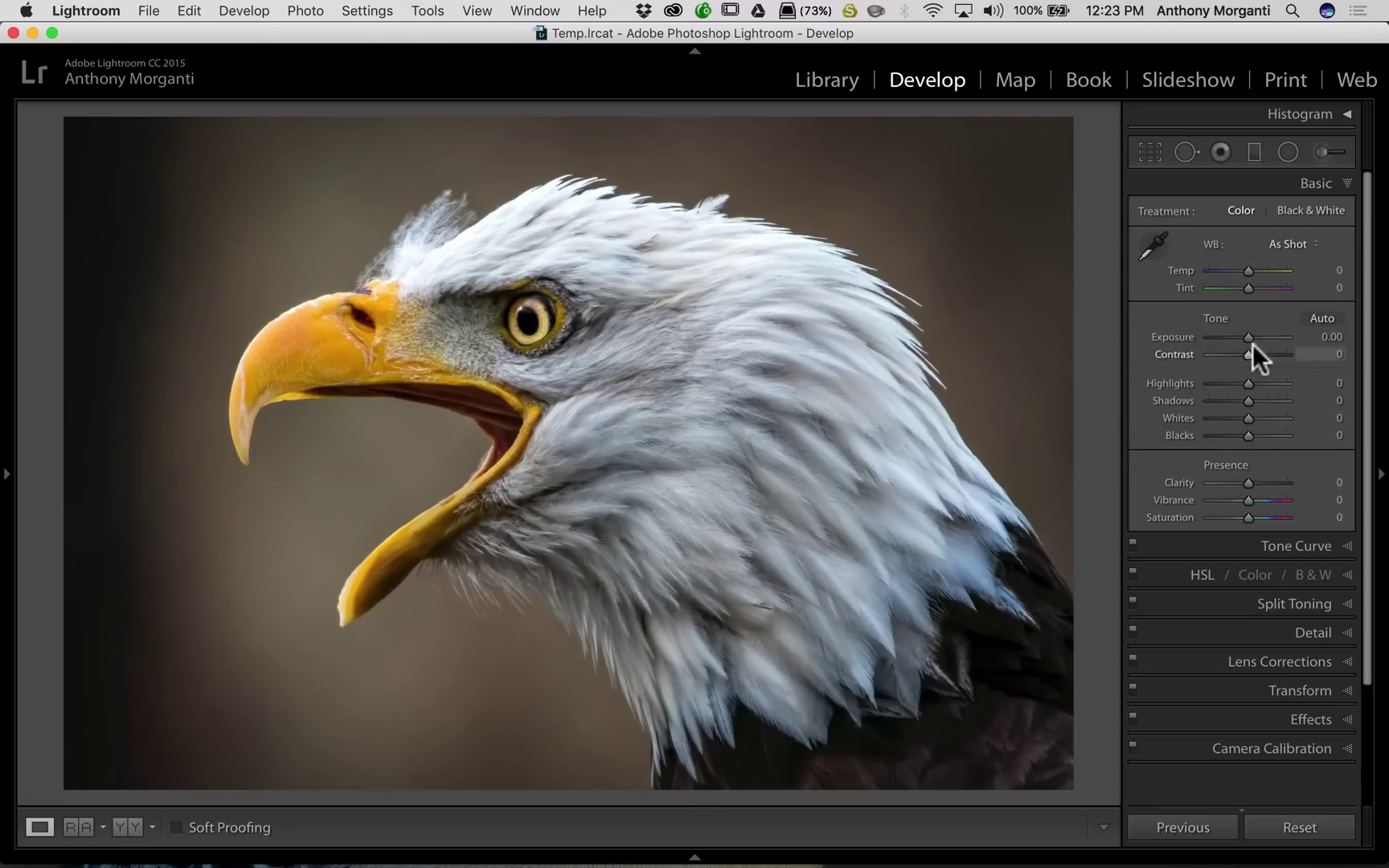
- Set the eagle photo's Clarity to −28, Vibrance to +44 and Saturation to −49
left_click(1236, 480)
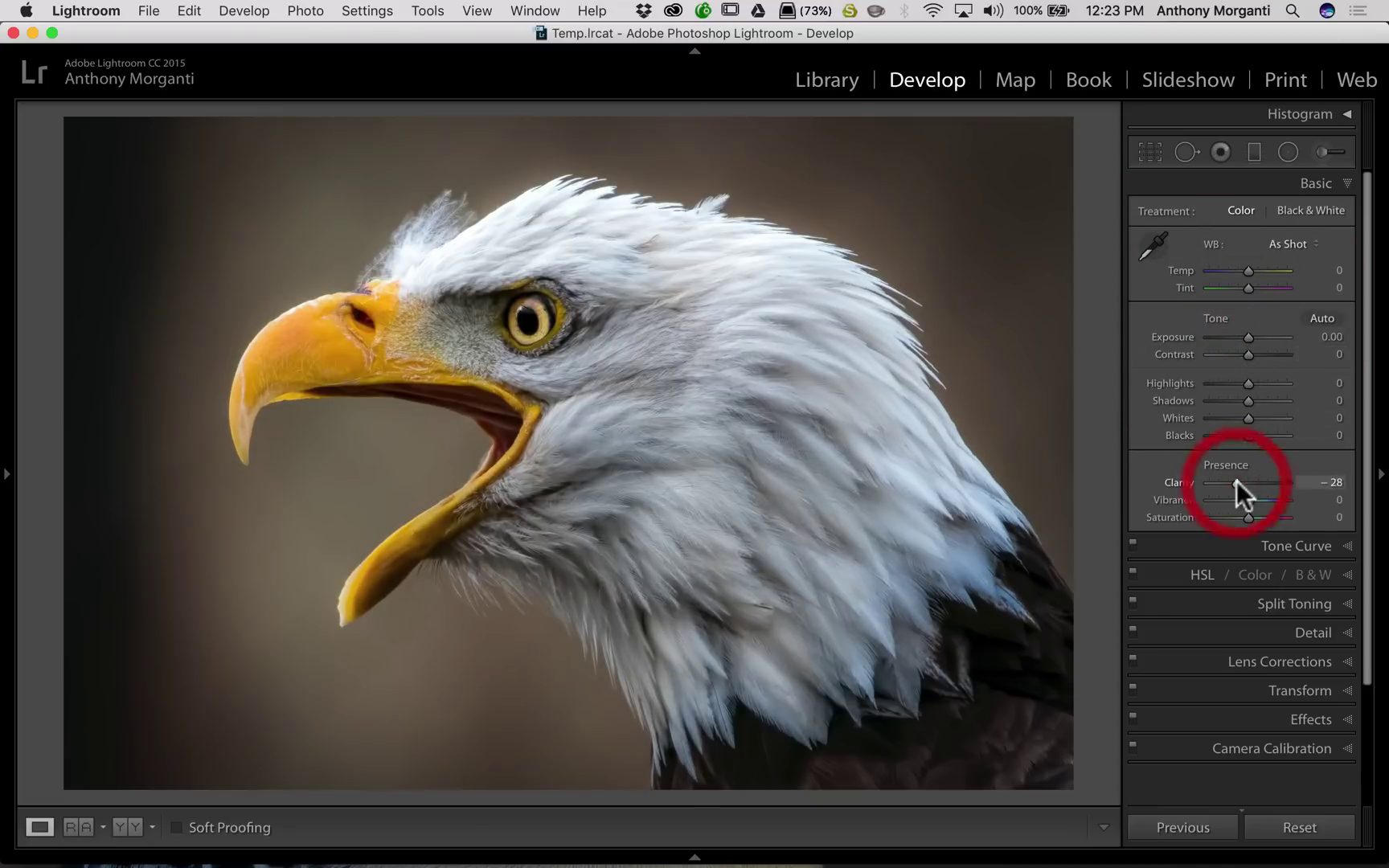
left_click(1264, 495)
left_click(1227, 517)
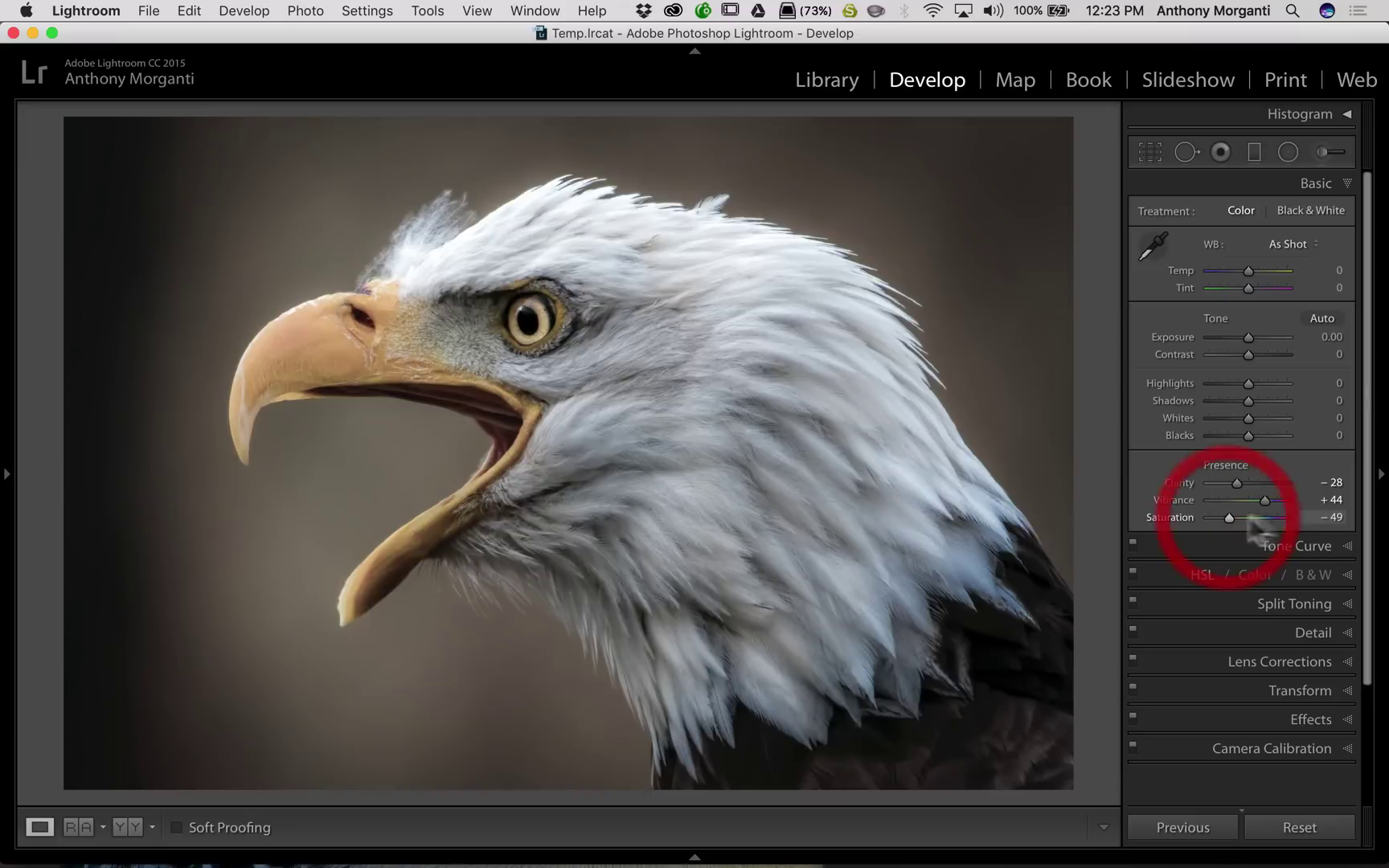
- Reset all Presence adjustments of the eagle photo in one go
key("alt")
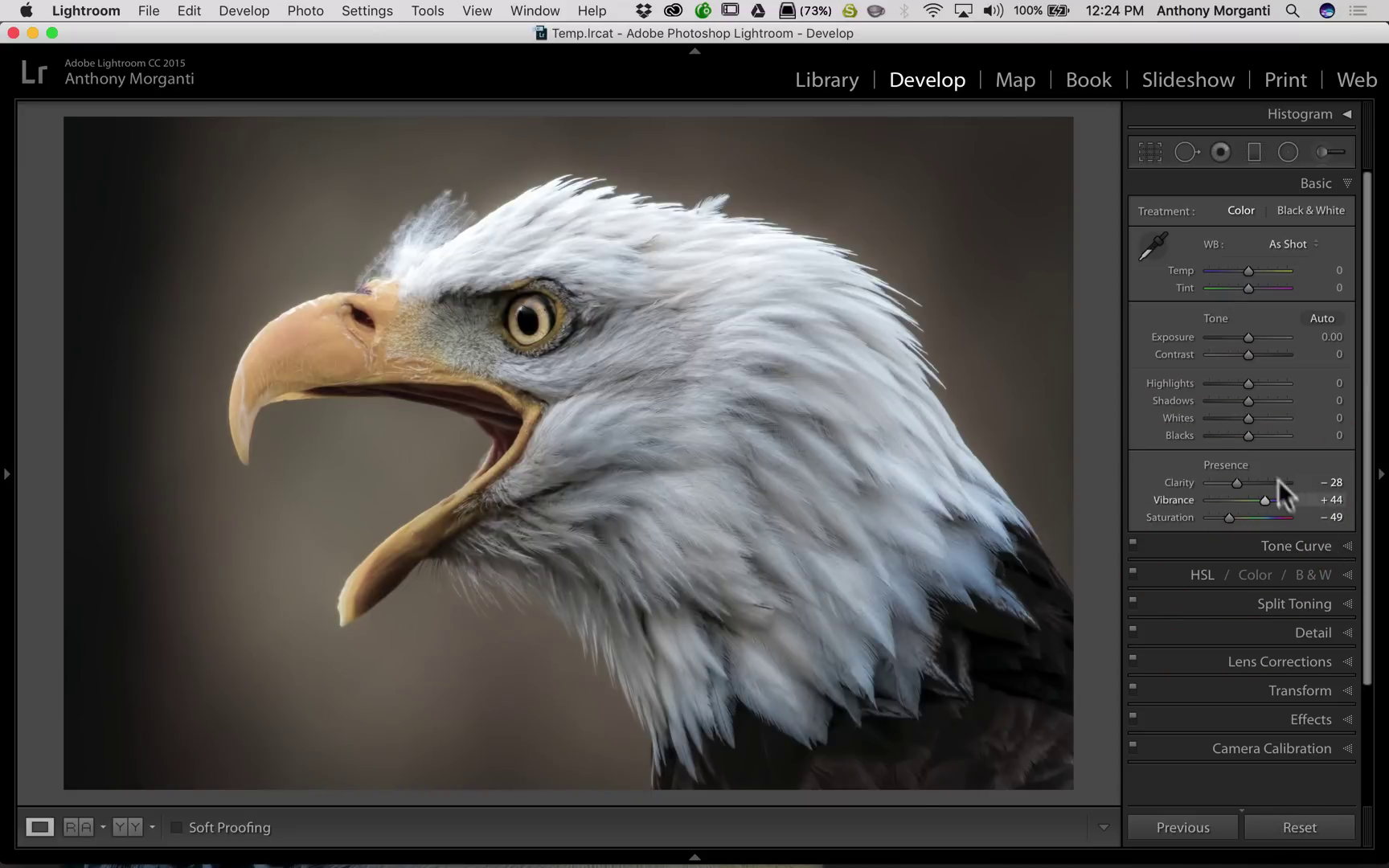
left_click(1234, 465, "alt")
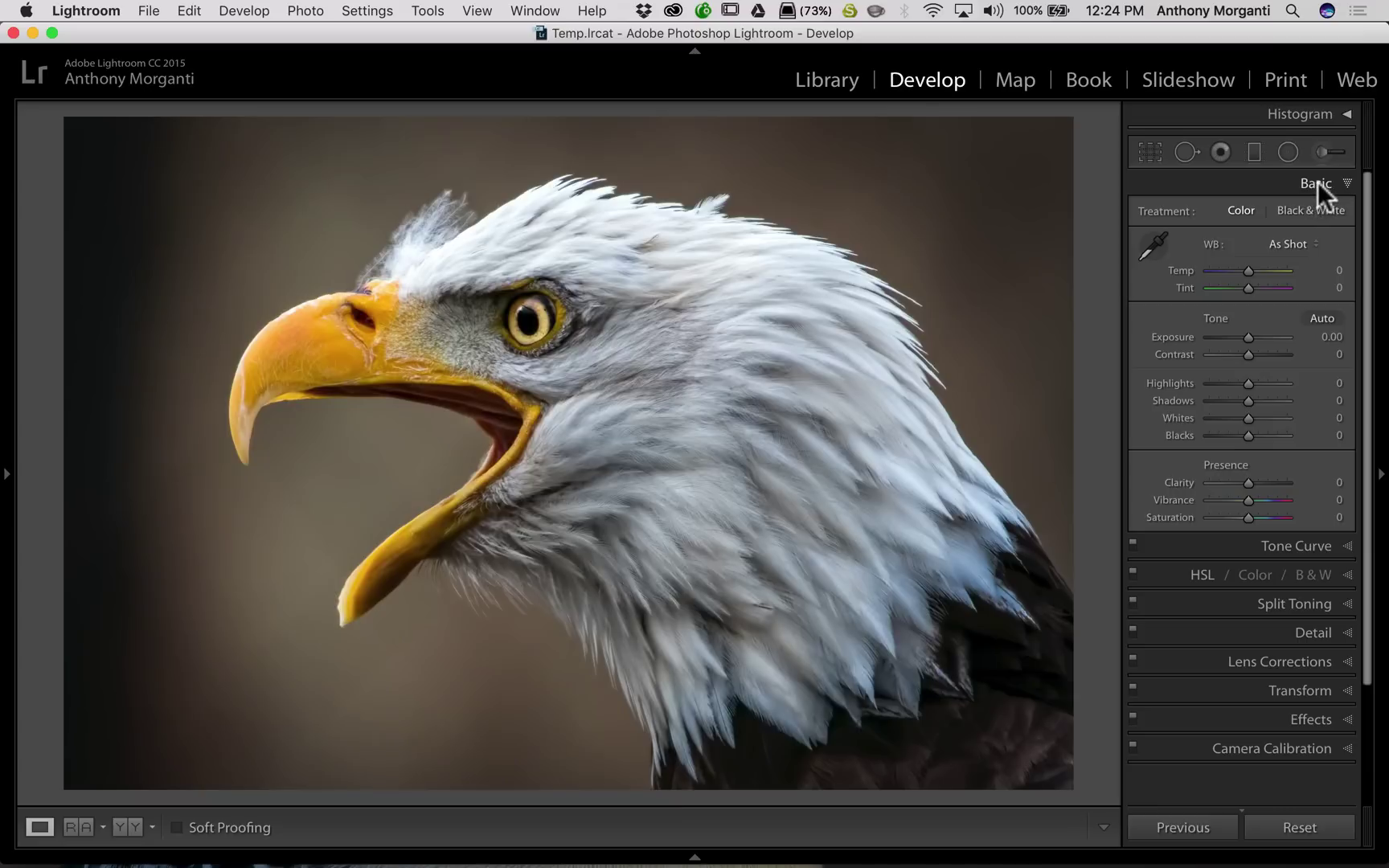
- Convert the eagle photo to the Black & White treatment
left_click(1300, 210)
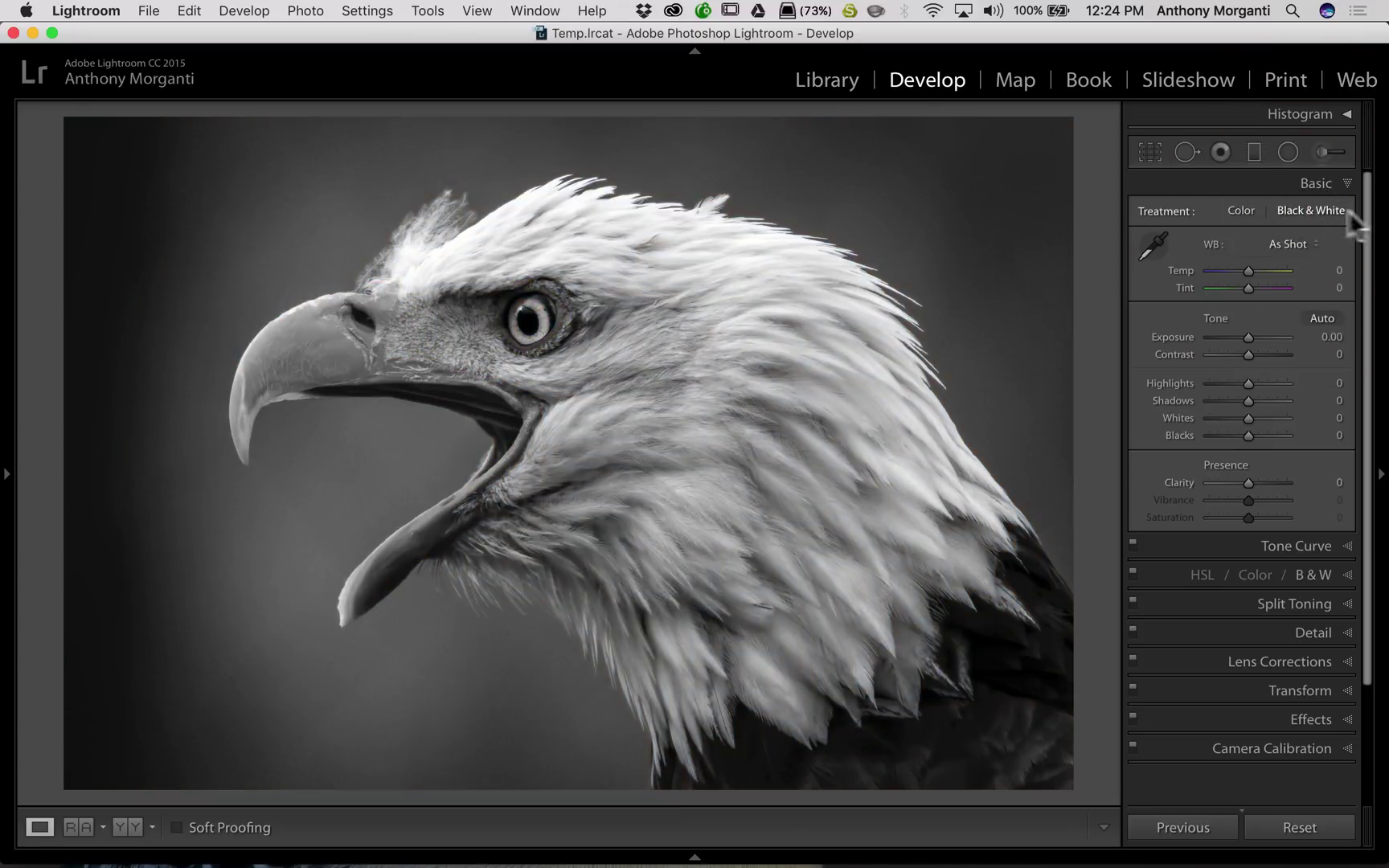
key("alt")
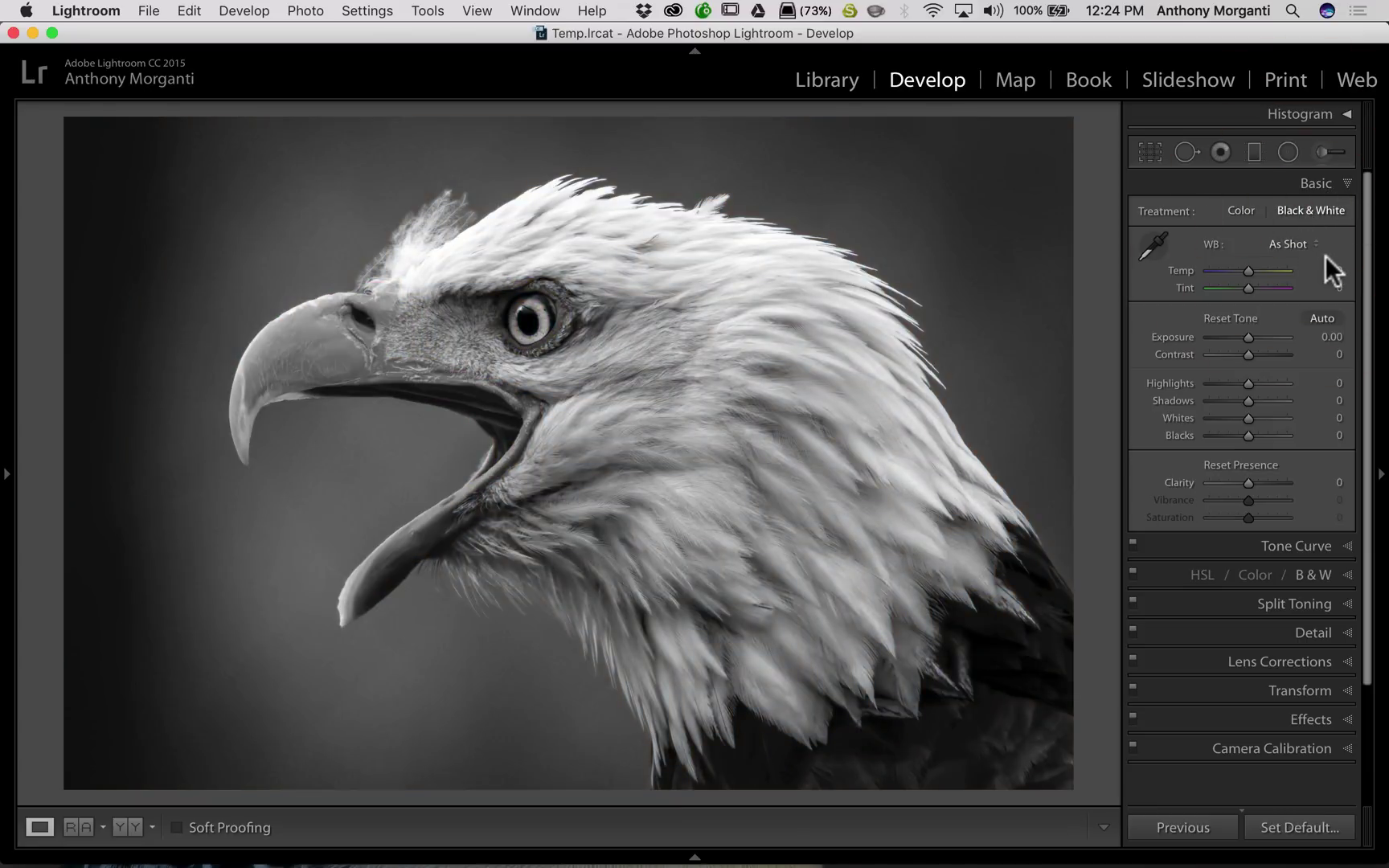
- Return the eagle photo to the Color treatment and collapse the Basic adjustments
key("alt")
key("alt")
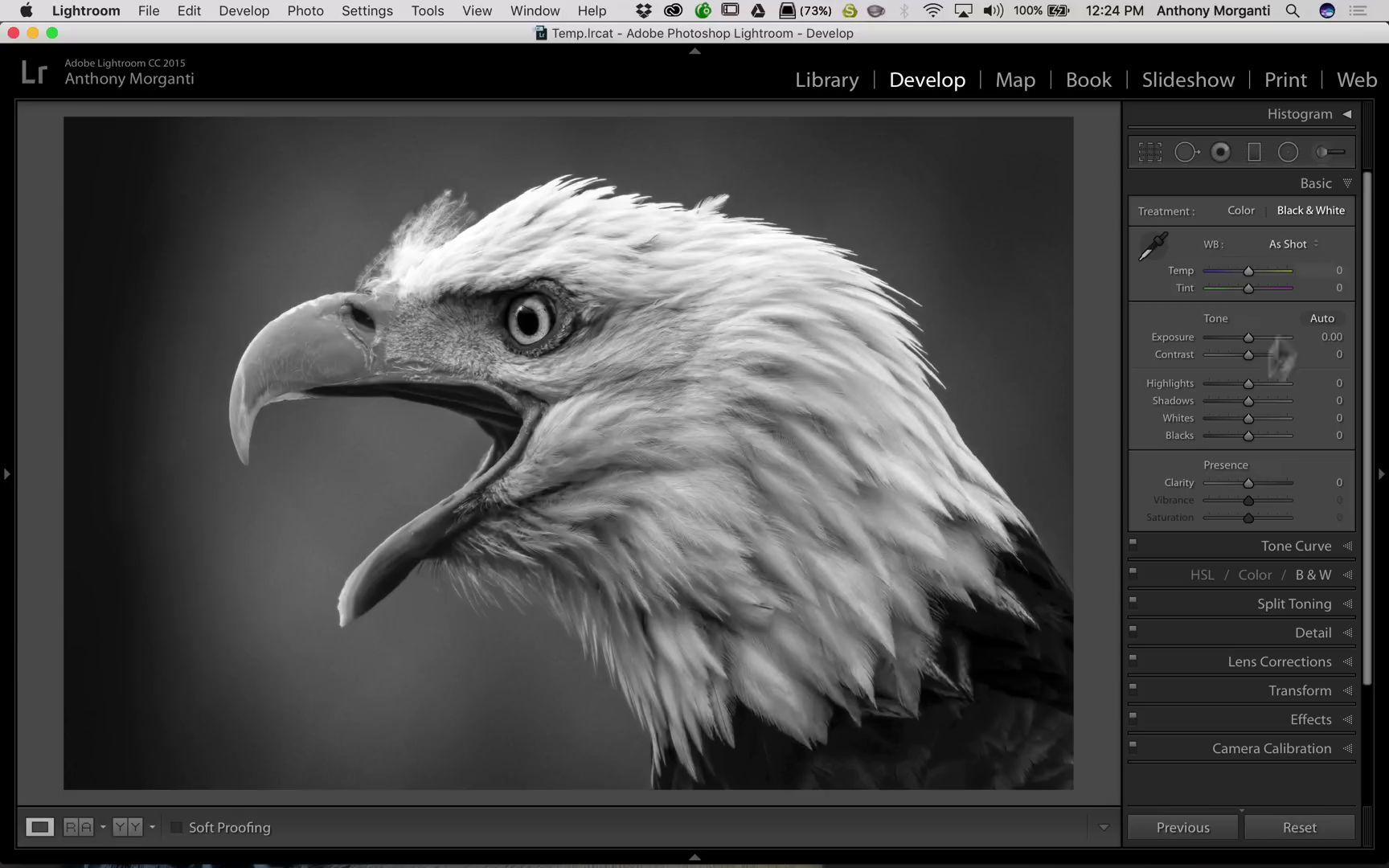
left_click(1255, 211)
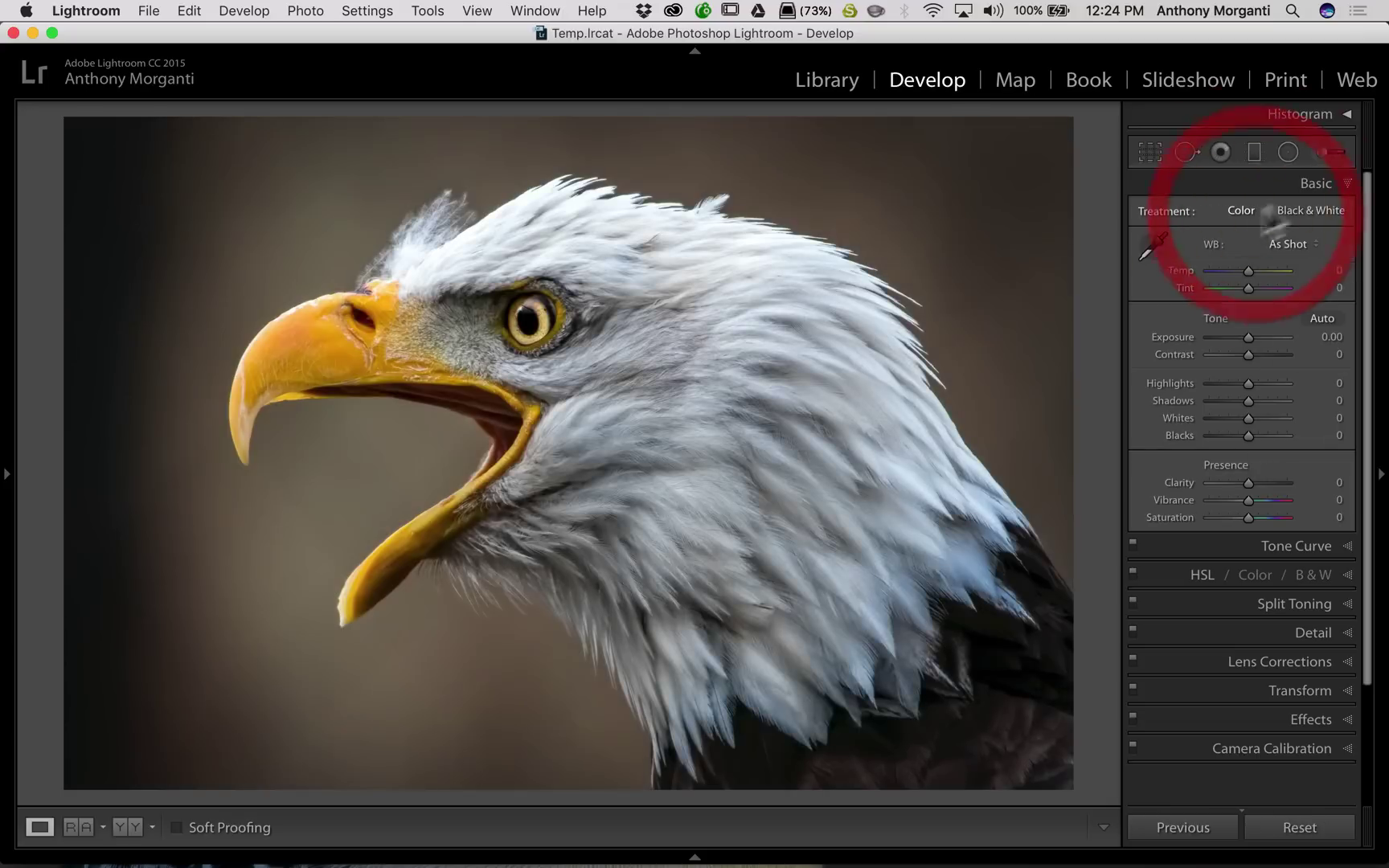
left_click(1346, 187)
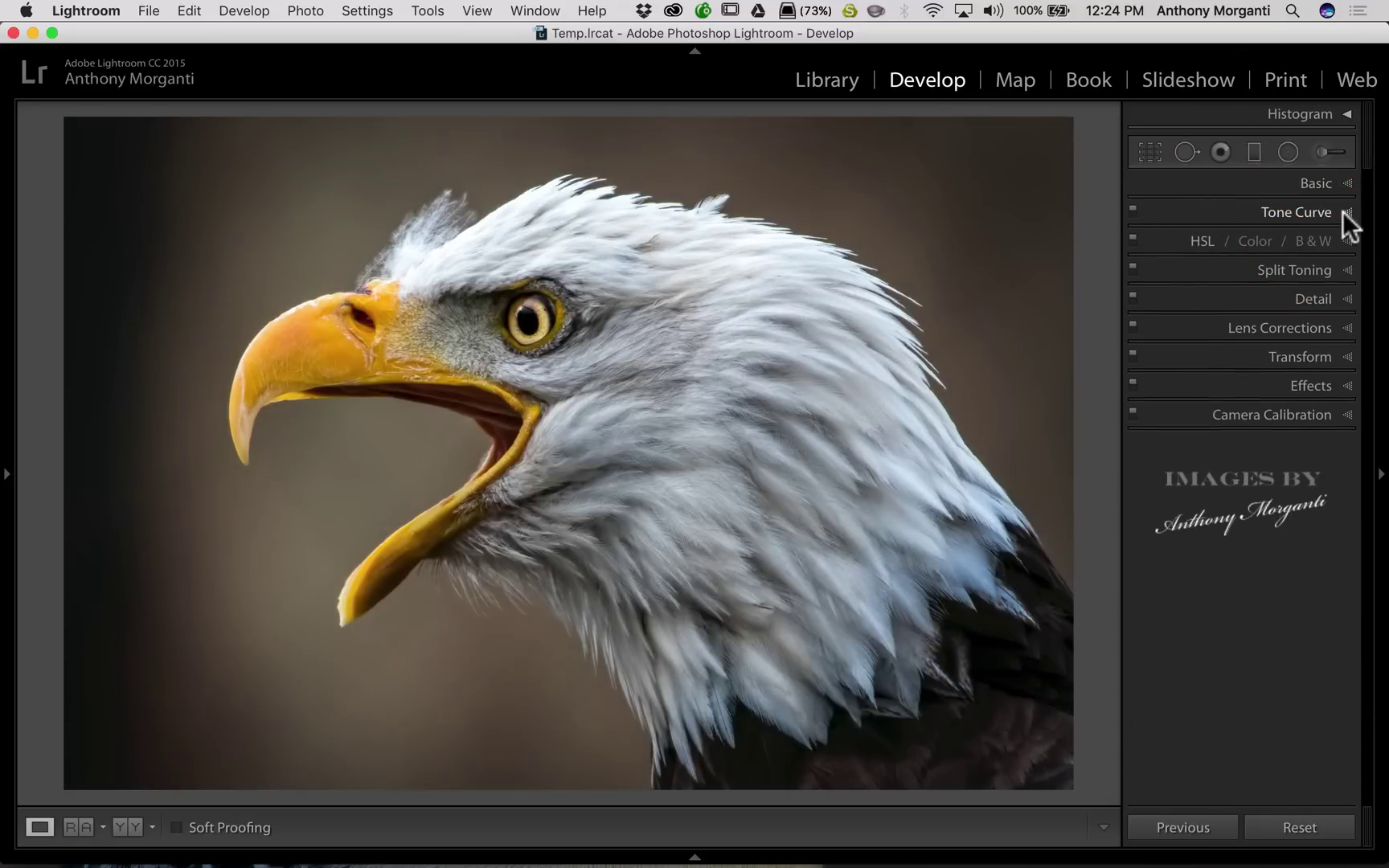
- Set the eagle photo's Tone Curve regions to Highlights −35, Lights +41 and Shadows −78
left_click(1342, 211)
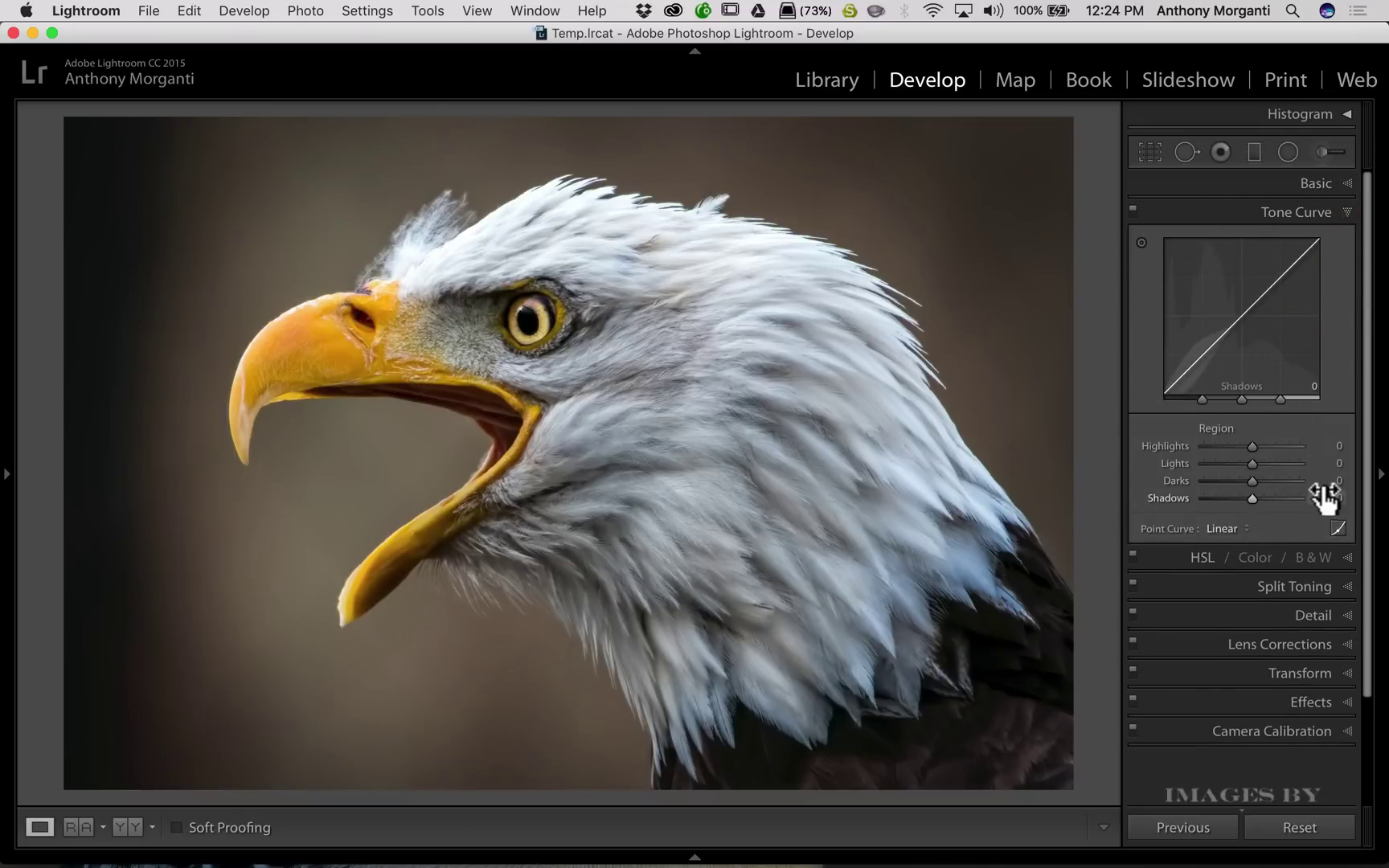
key("alt")
key("alt")
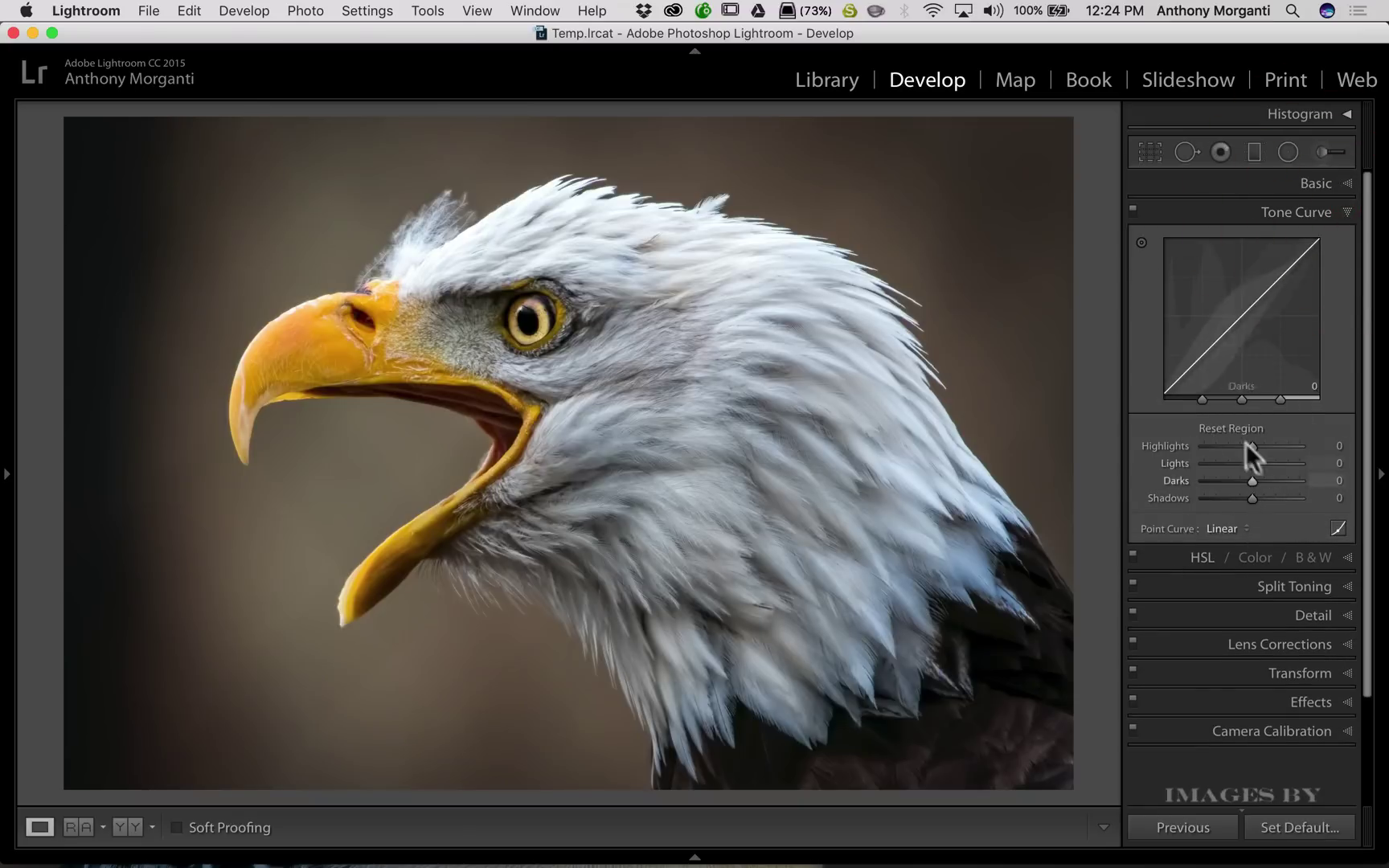
left_click_drag(1244, 448, 1234, 443)
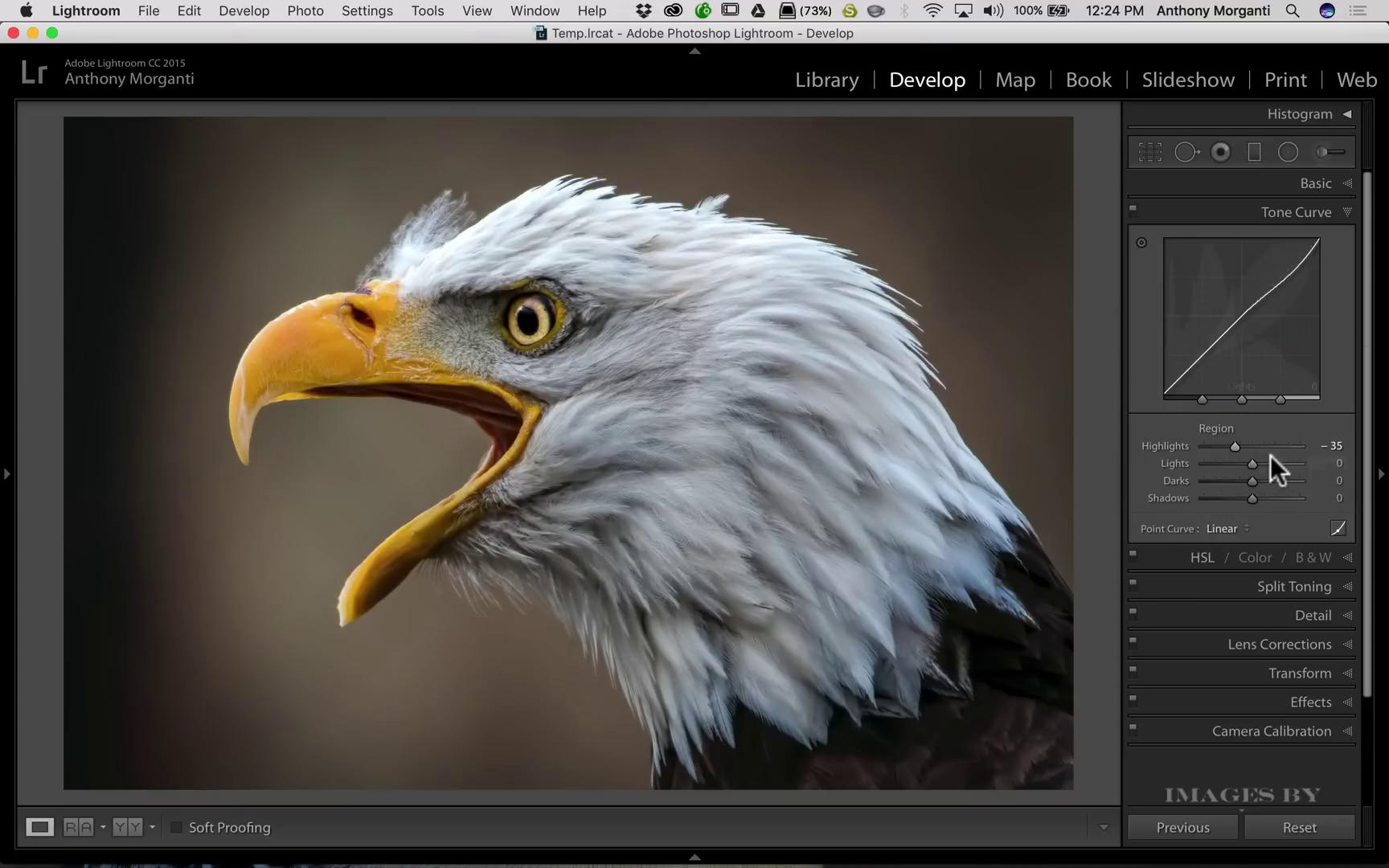
left_click(1270, 456)
left_click(1213, 489)
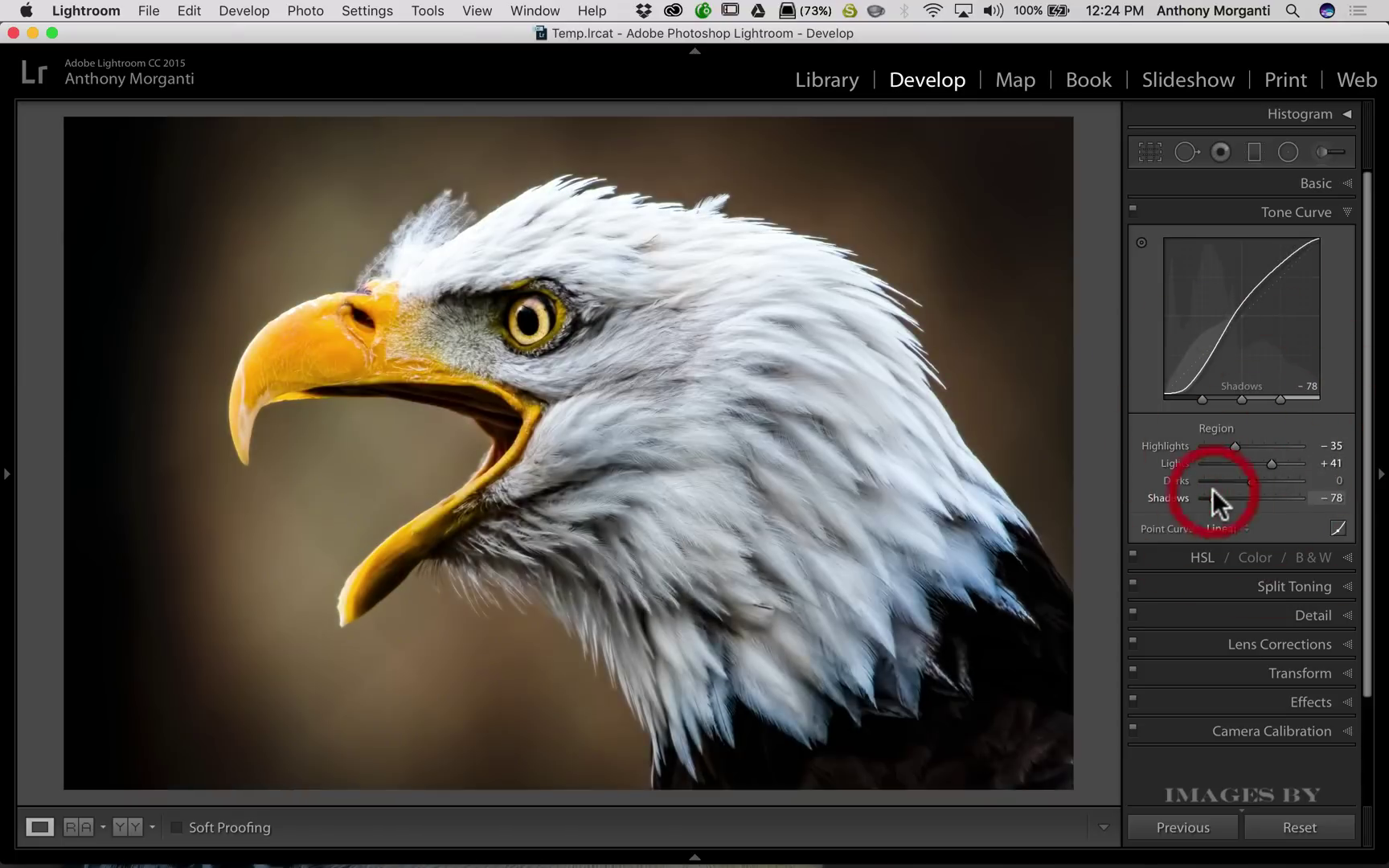
- Reset all Tone Curve Region values at once, switch to point curve editing and collapse the Tone Curve adjustments
left_click(1223, 426, "alt")
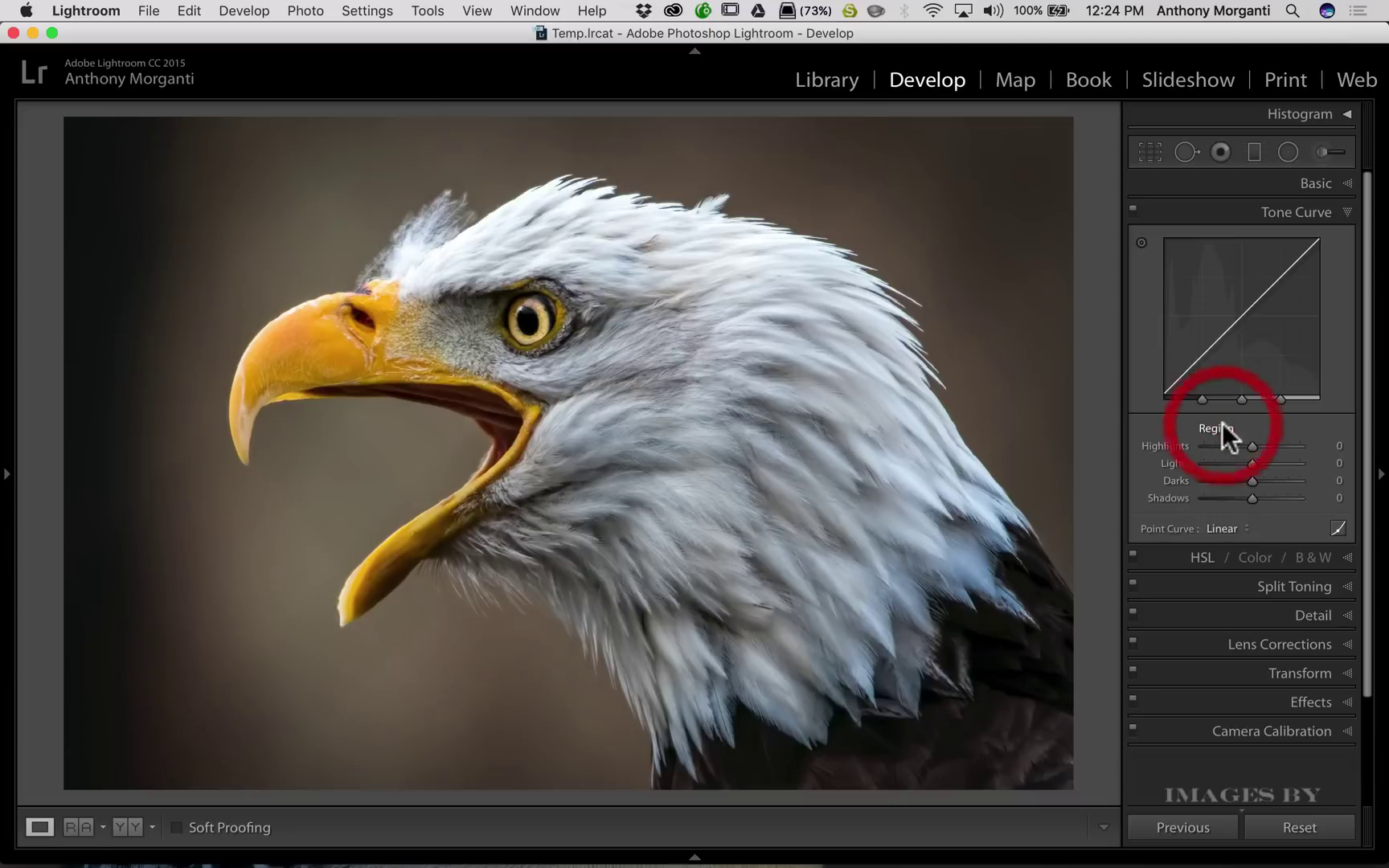
left_click(1338, 528)
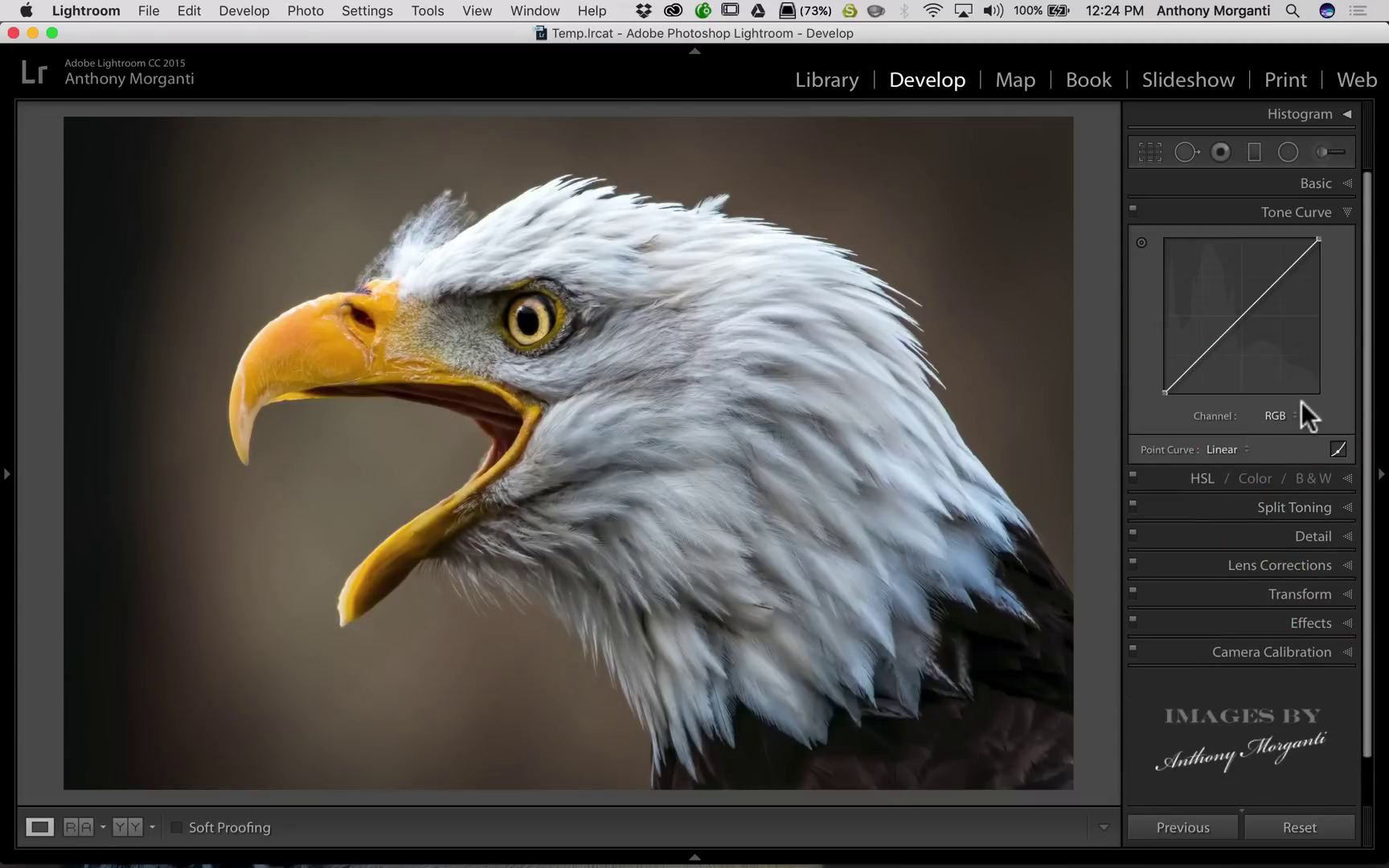
left_click(1331, 211)
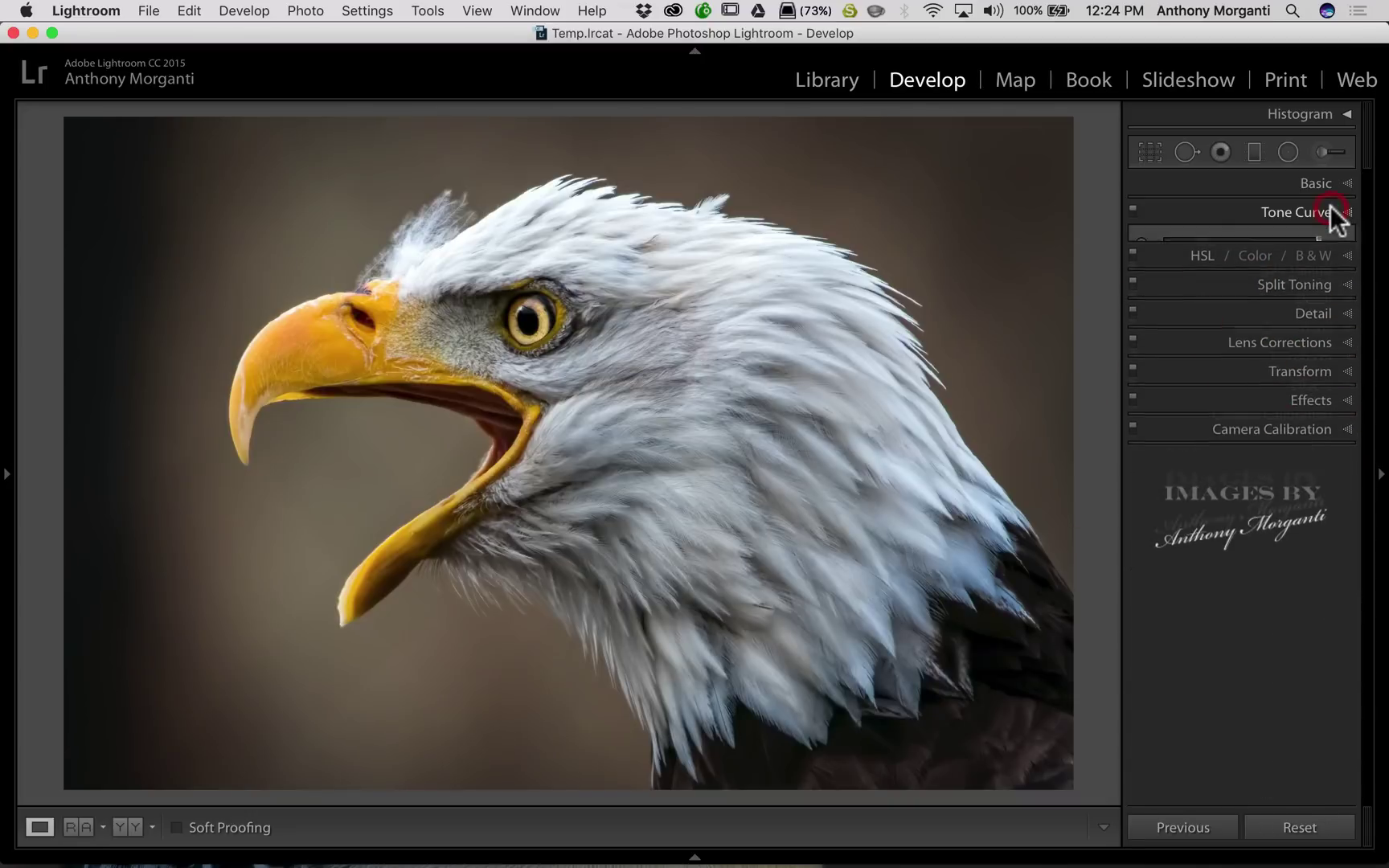
- Examine the alternate reset commands for the HSL Hue, Saturation and Luminance adjustments
left_click(1346, 238)
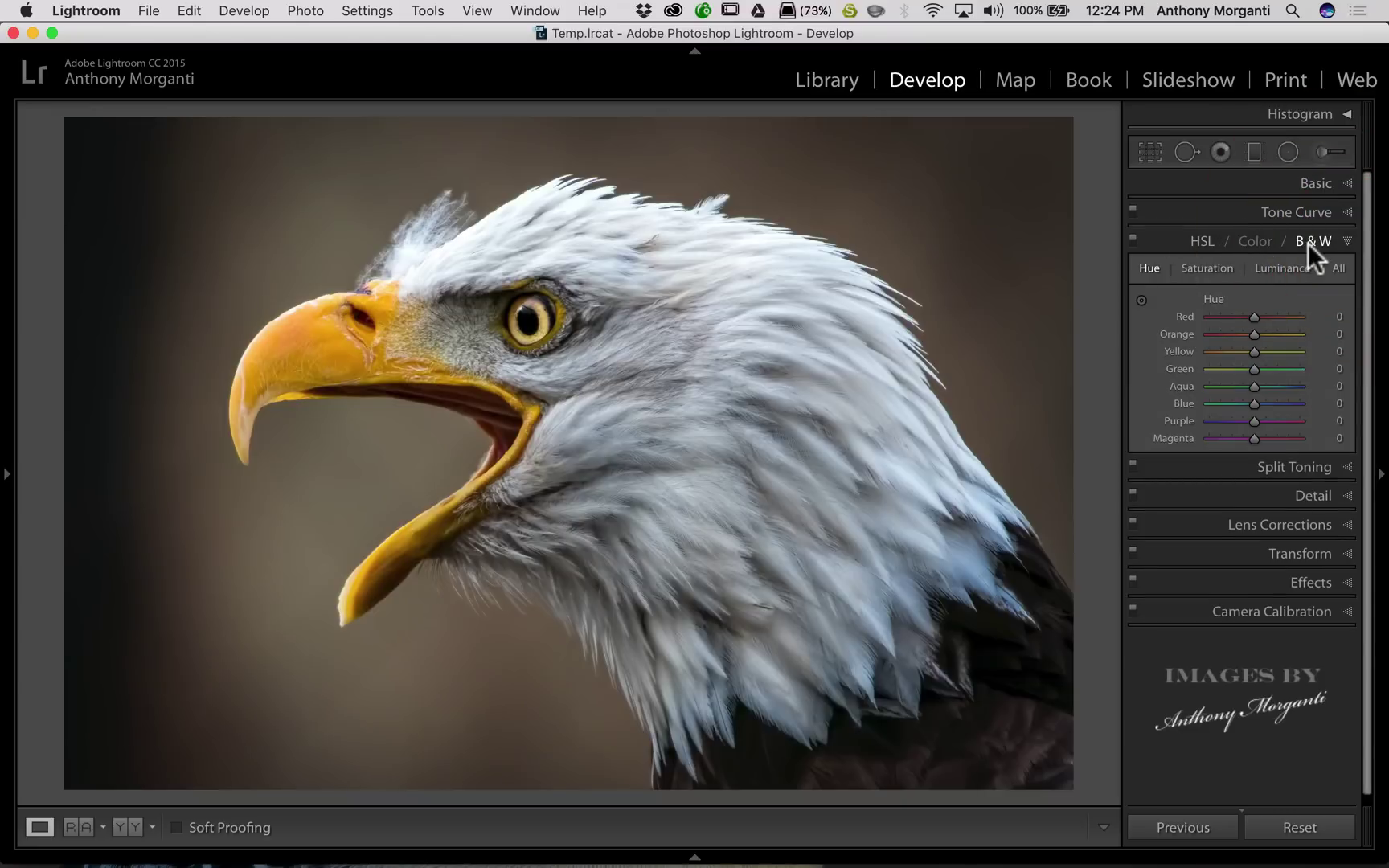
key("alt")
left_click(1221, 270)
left_click(1299, 266)
key("alt")
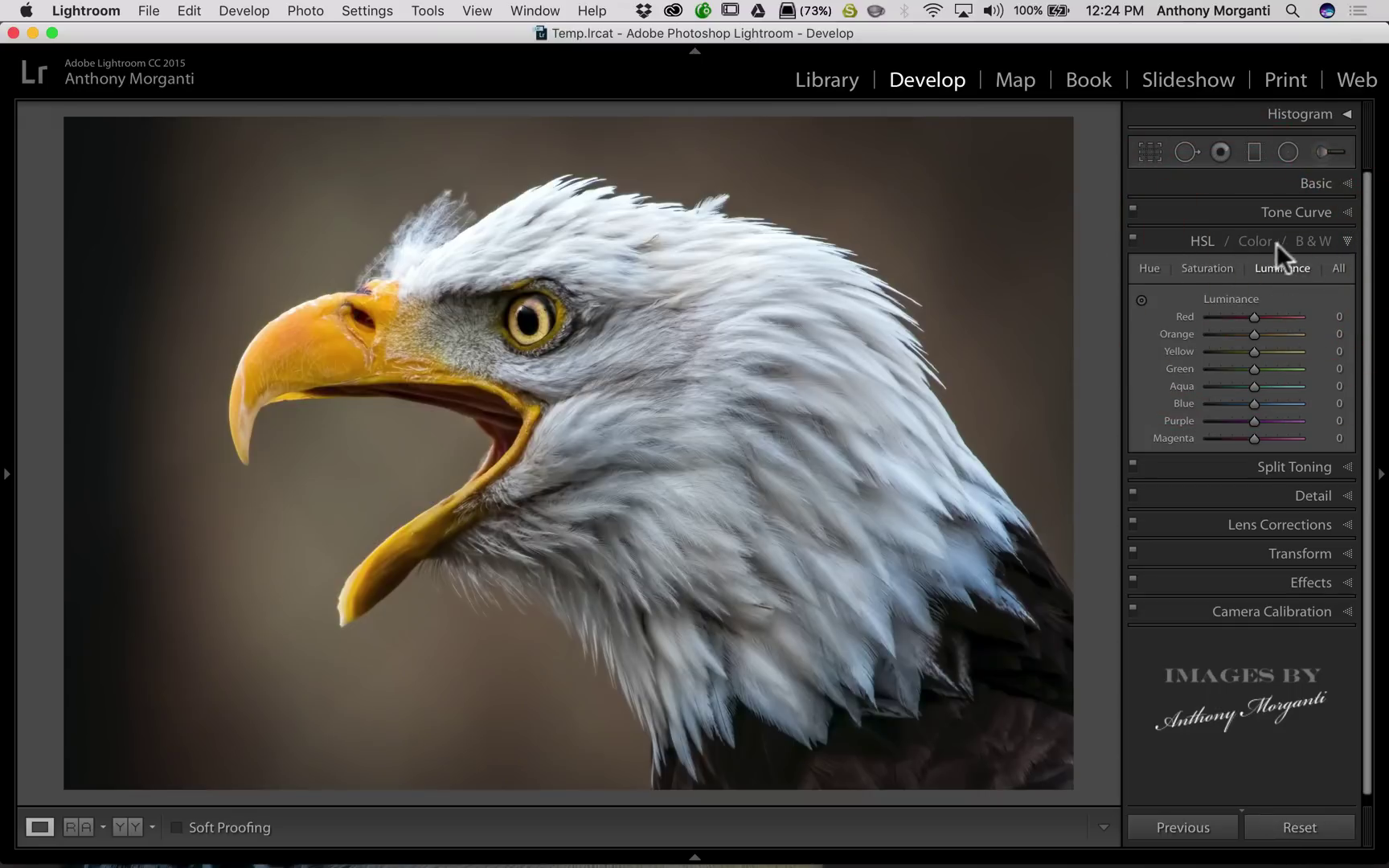
left_click(1346, 241)
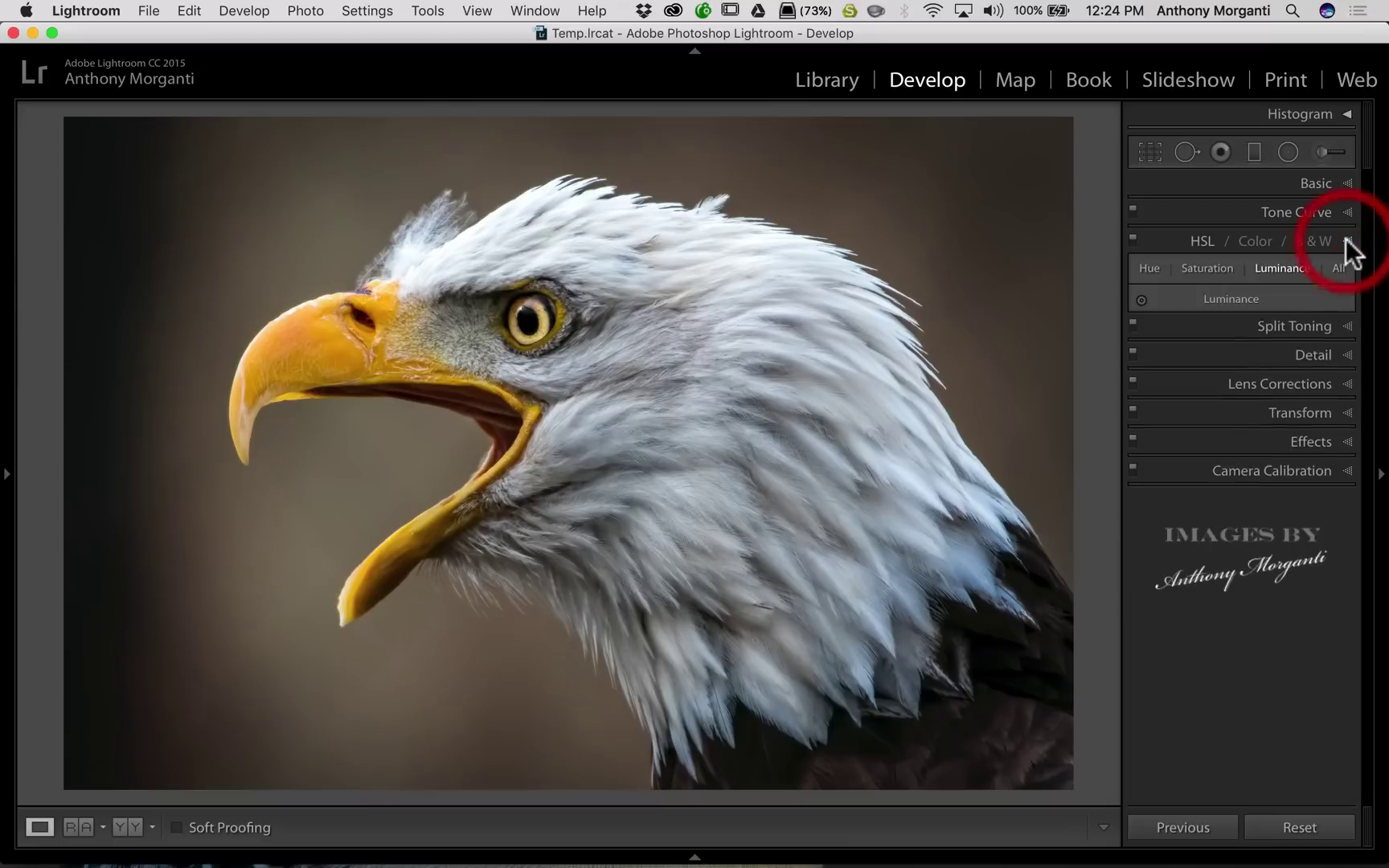
- Collapse and re-expand the Split Toning Highlights and Shadows sliders and check both groups for alternate reset commands
left_click(1348, 269)
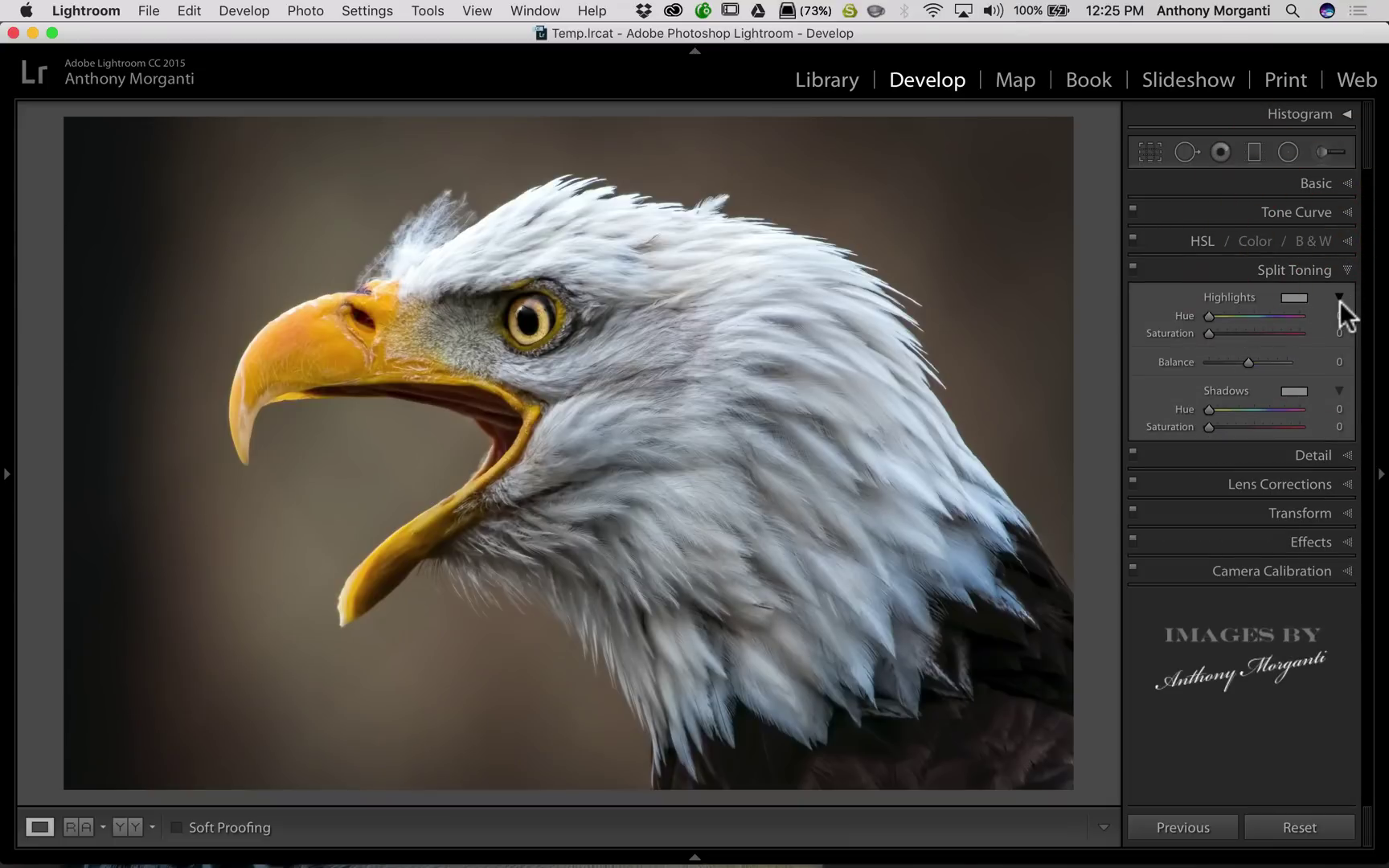
left_click(1337, 294)
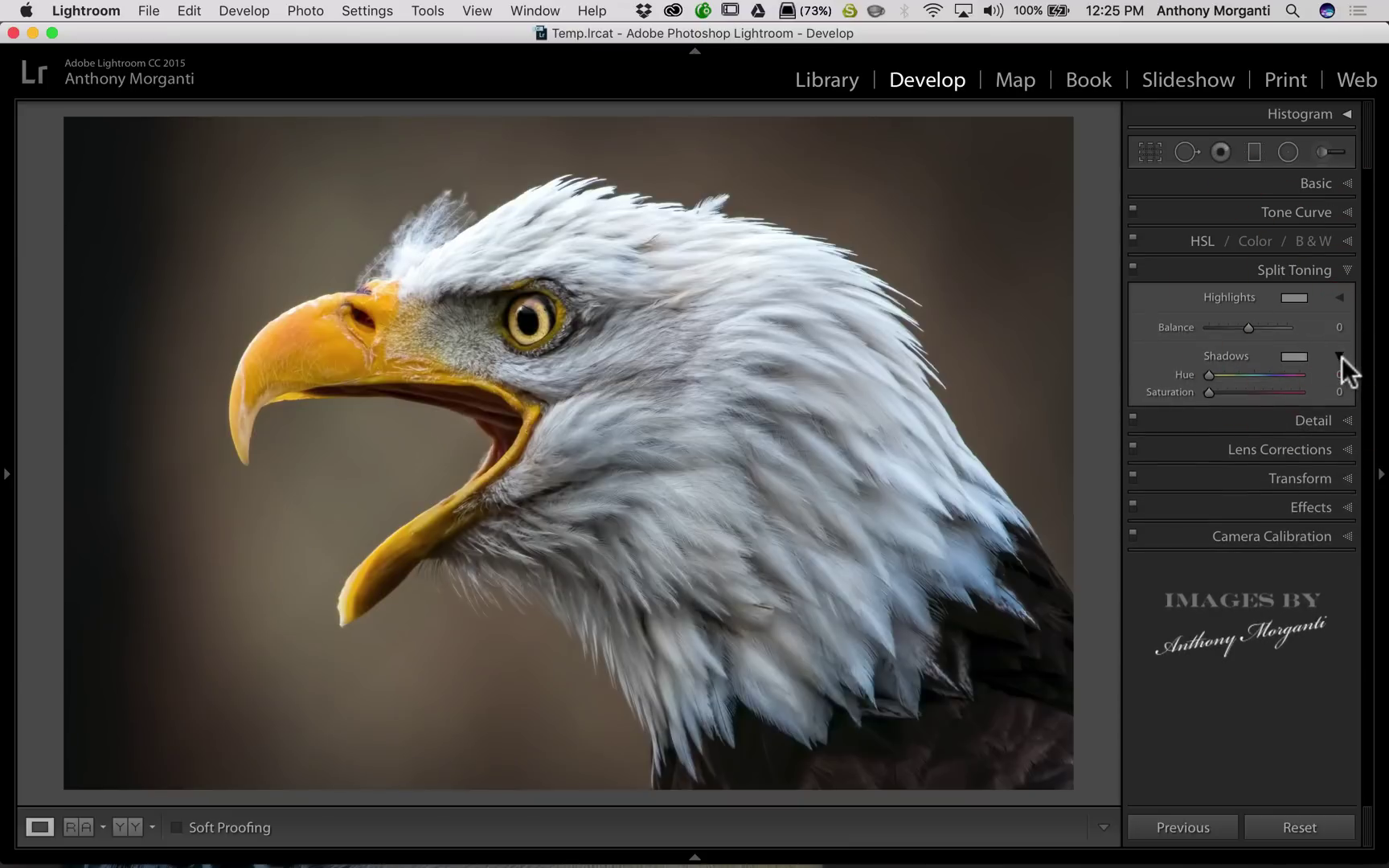
left_click(1340, 357)
left_click(1340, 358)
left_click(1340, 297)
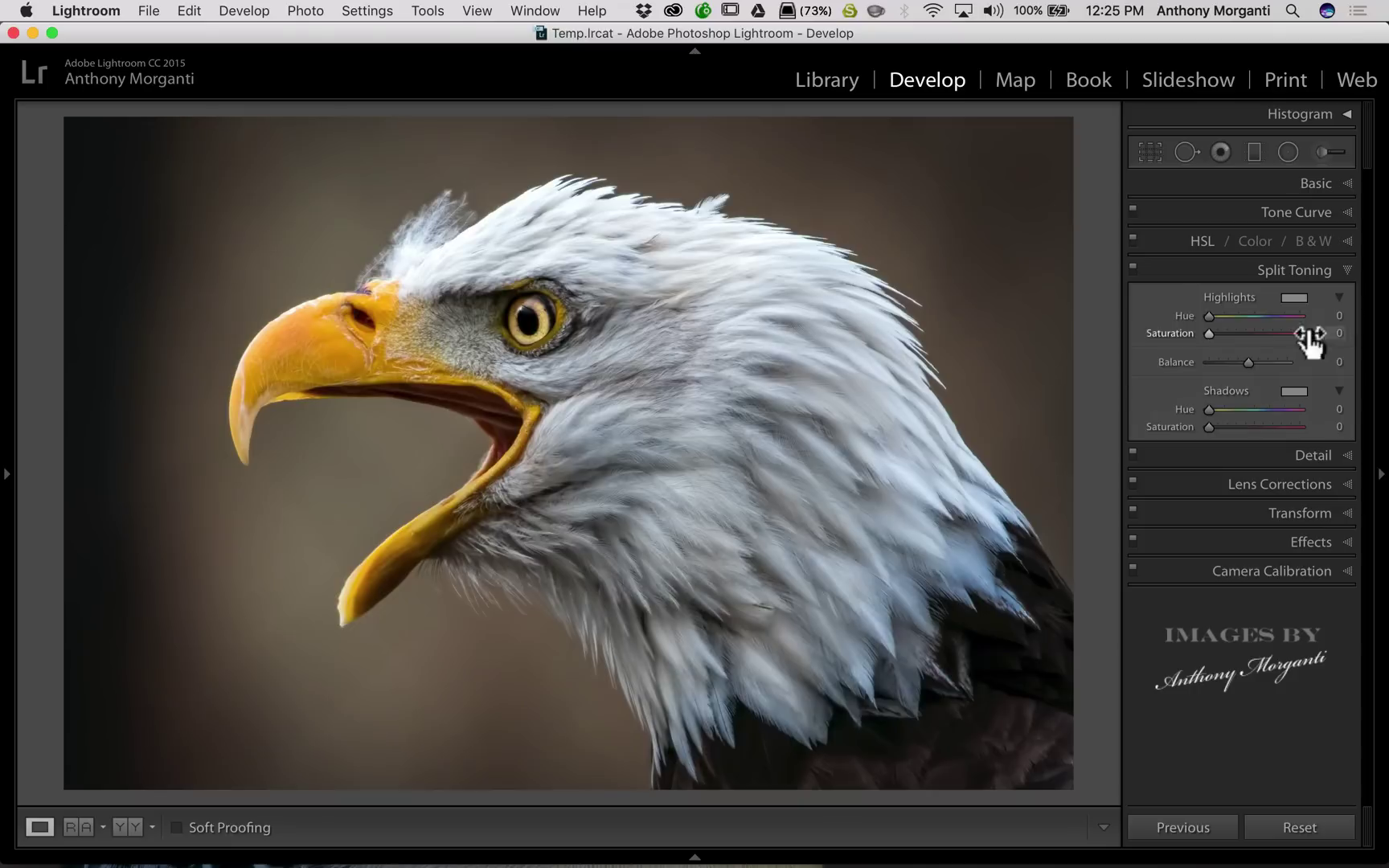
key("alt")
key("alt")
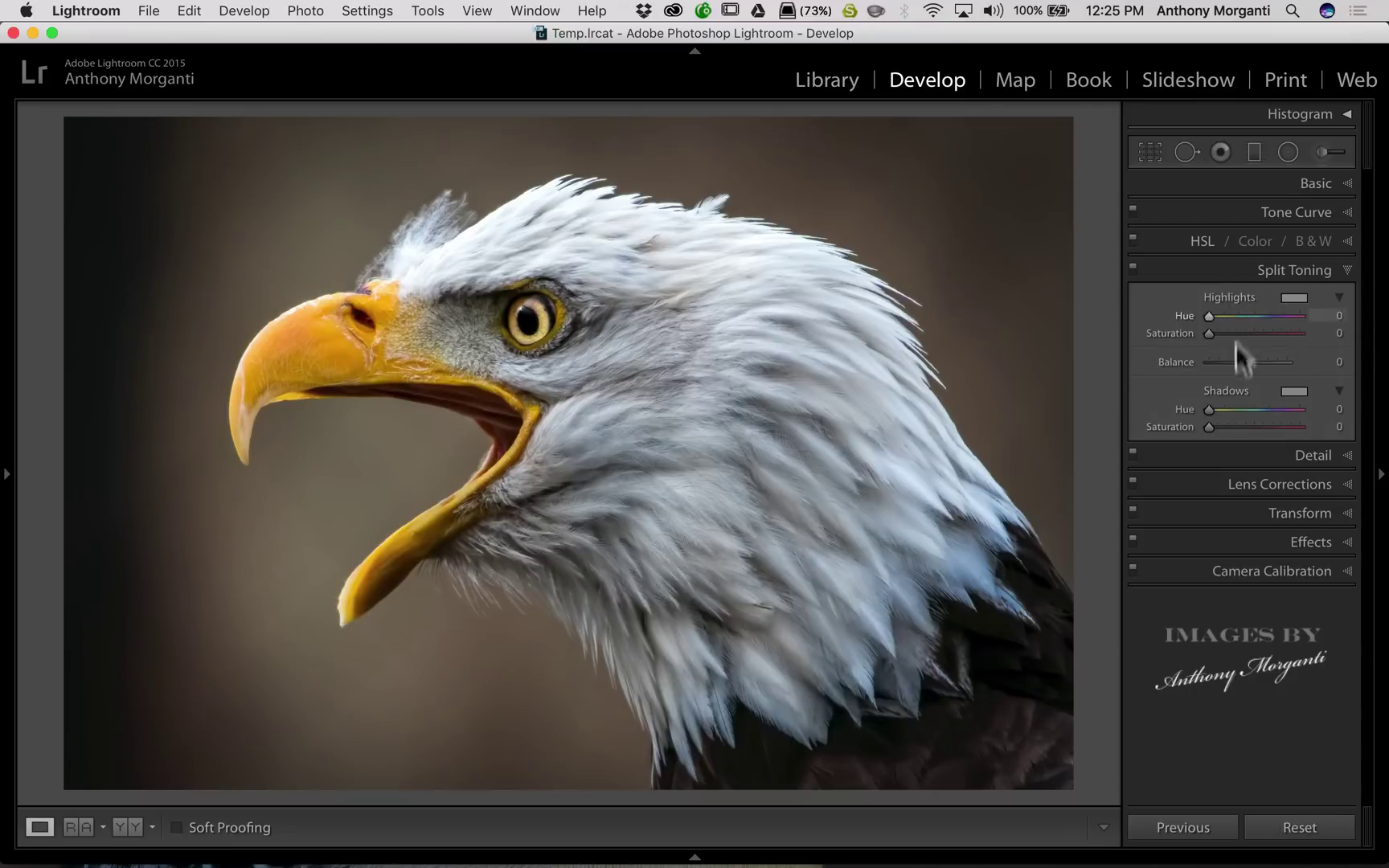
left_click(1341, 268)
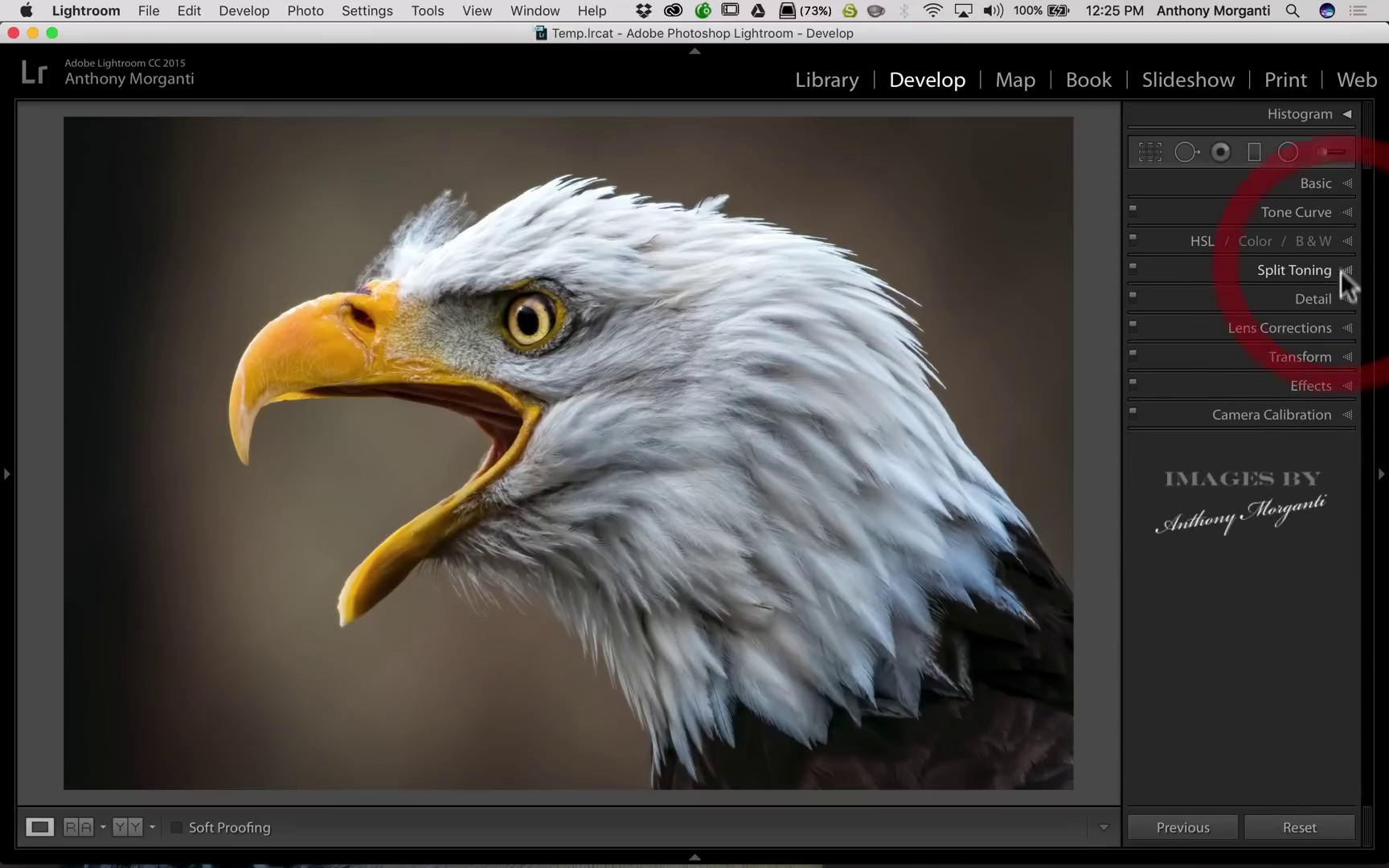
- Inspect the beak and mouth area in the Detail preview, hide the preview and check the Sharpening and Noise Reduction resets
left_click(1342, 297)
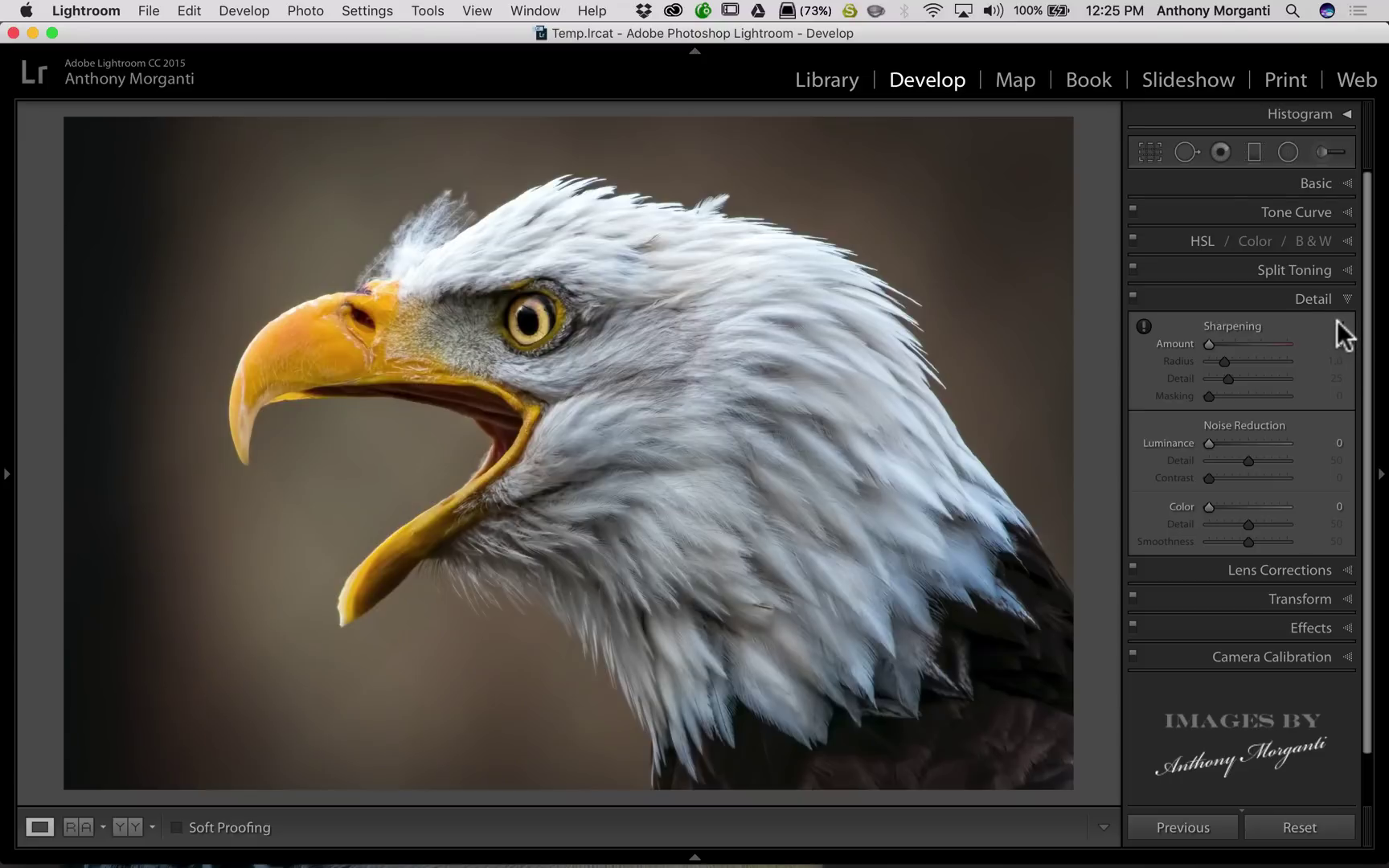
left_click(1339, 324)
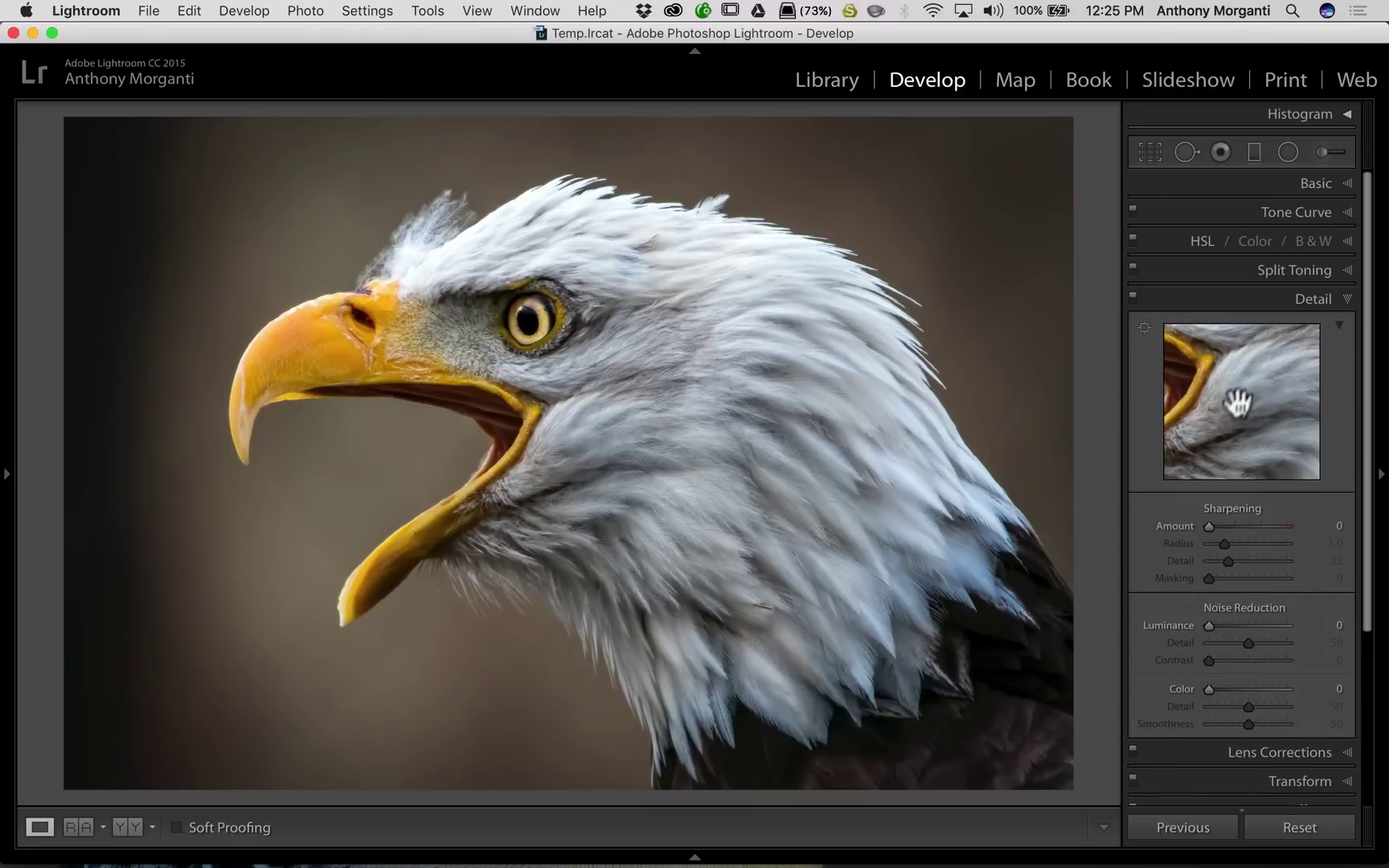
left_click_drag(1230, 398, 1250, 316)
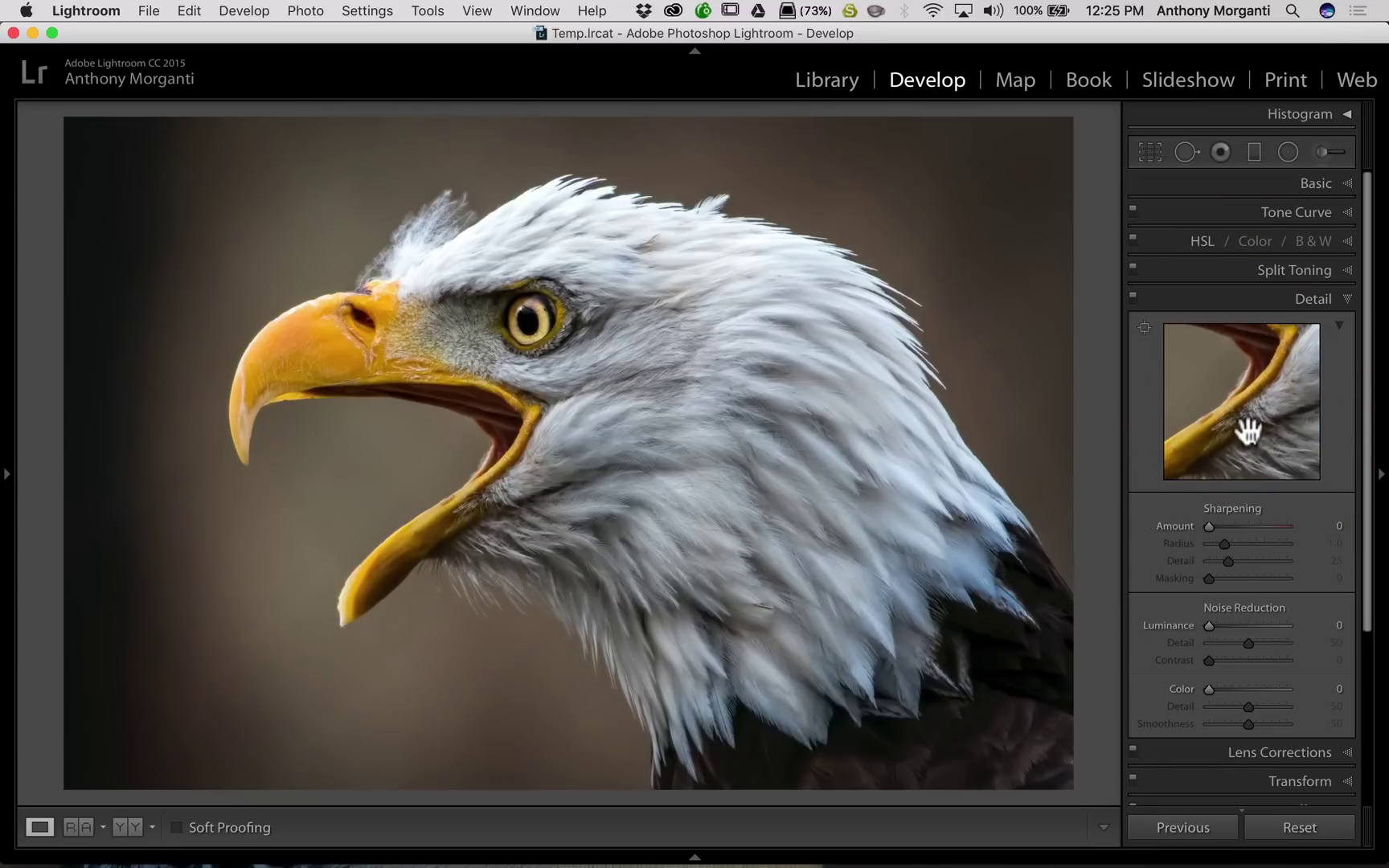
left_click_drag(1279, 394, 1266, 435)
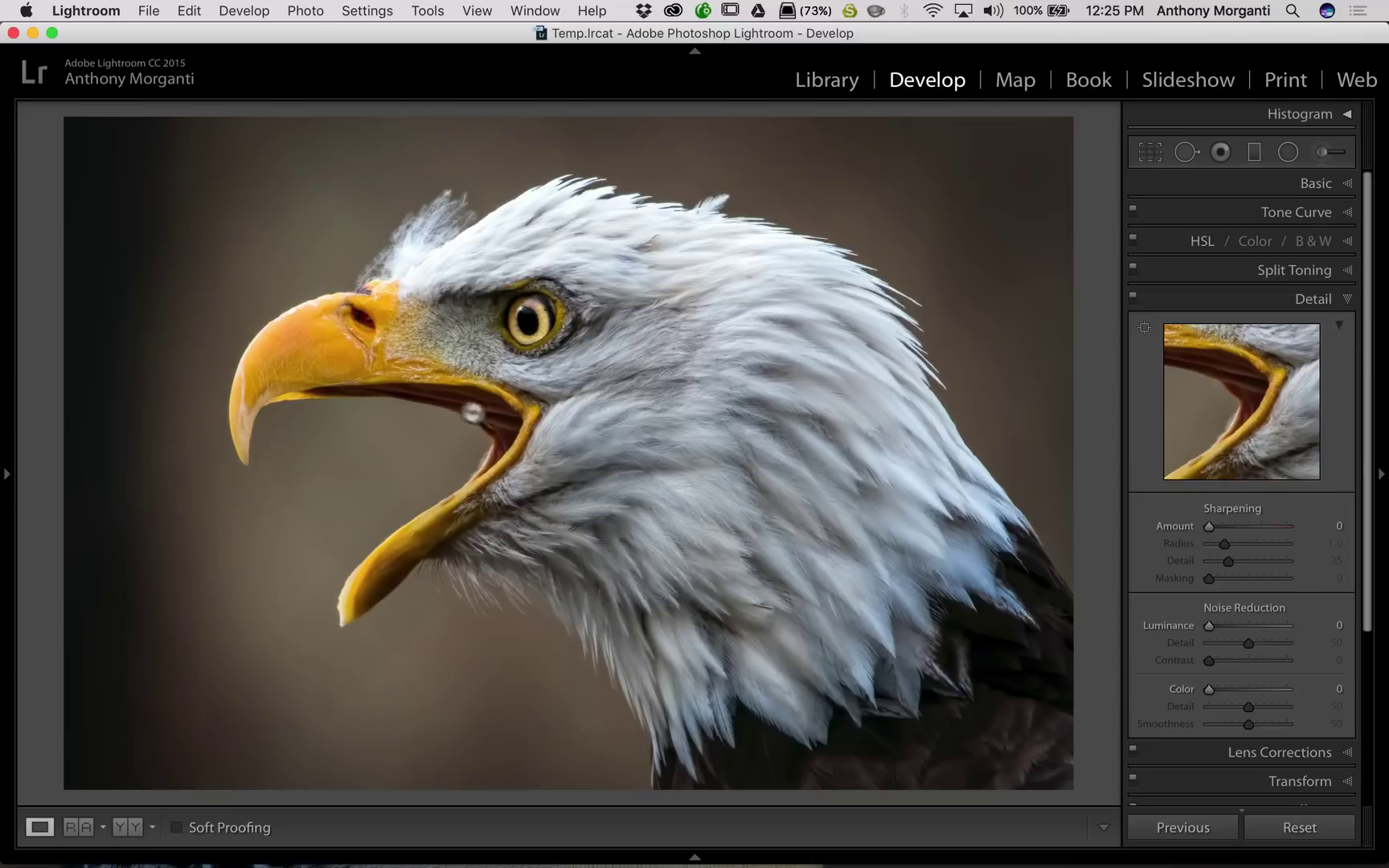
left_click(1340, 325)
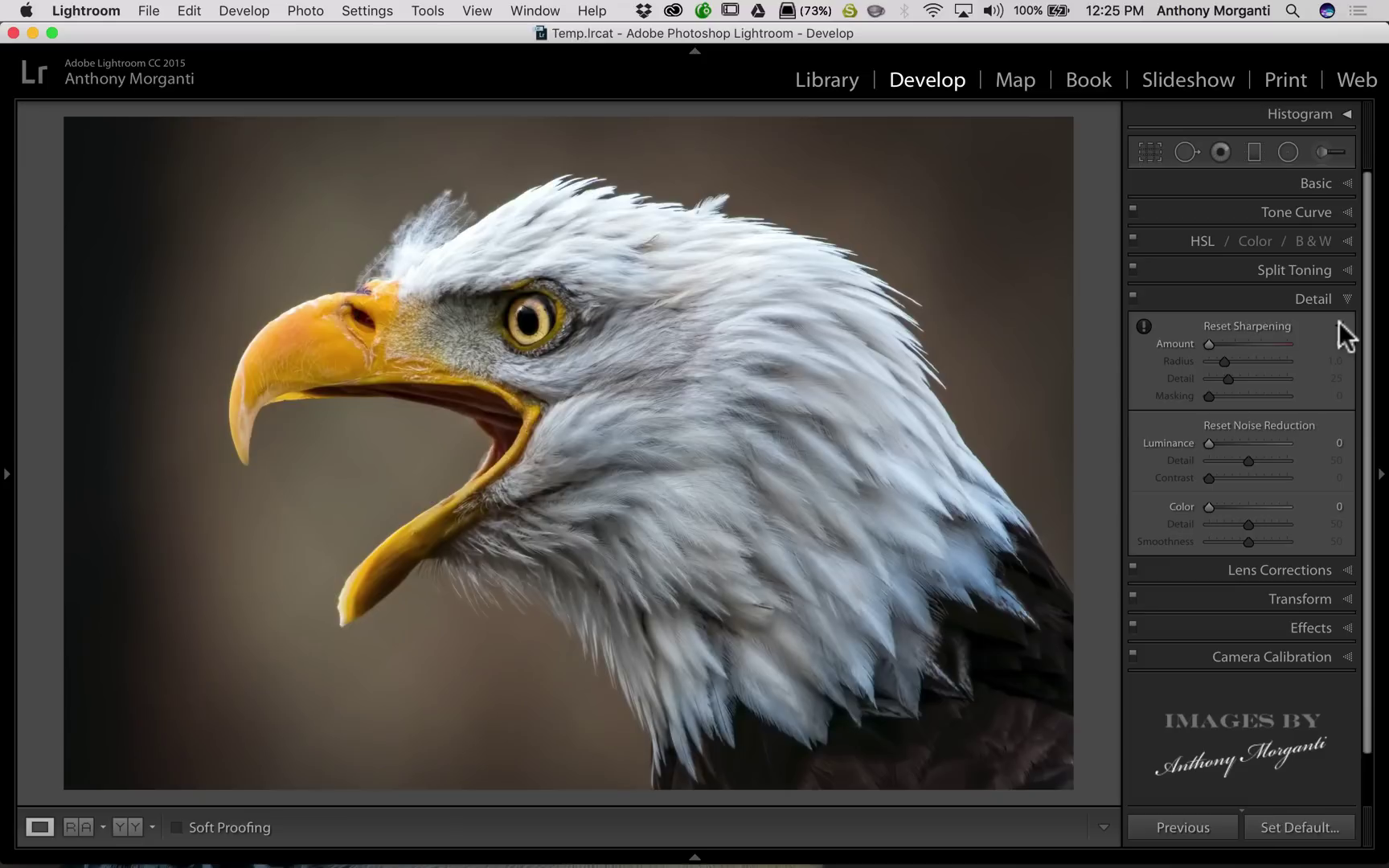
left_click(1314, 299)
- Examine the alternate reset commands in the Lens Corrections and Transform adjustments
left_click(1317, 326)
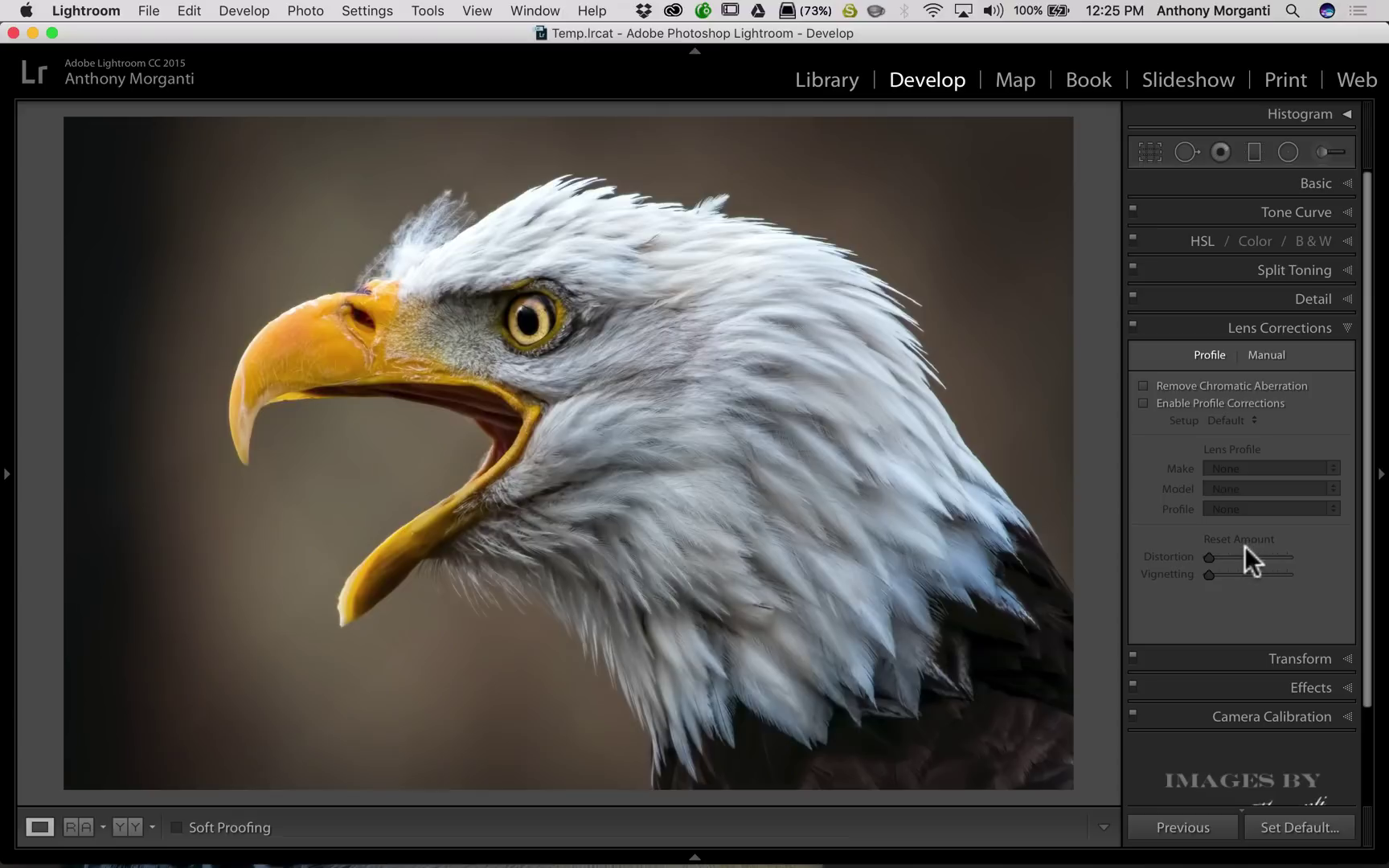
left_click(1300, 324)
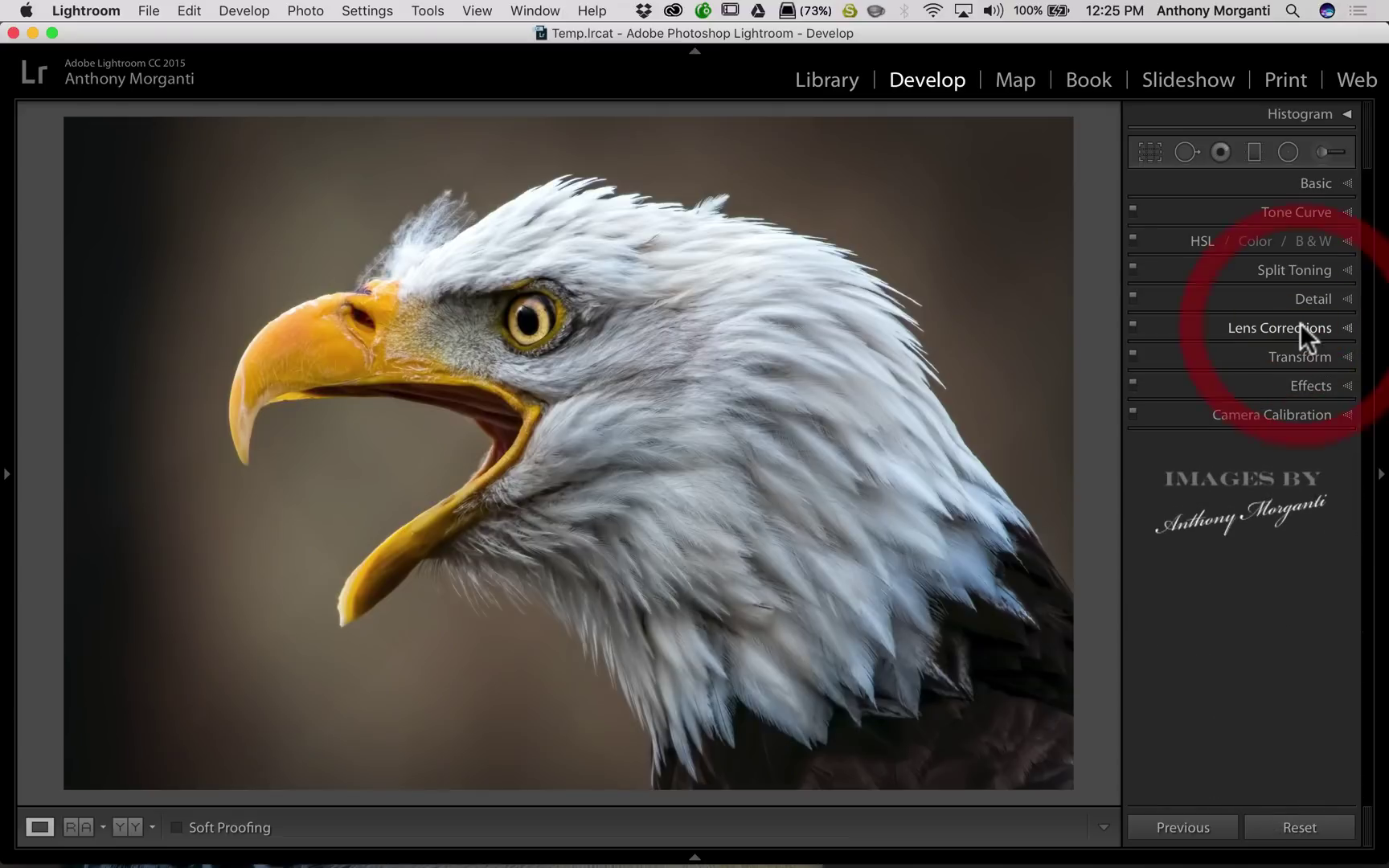
left_click(1300, 356)
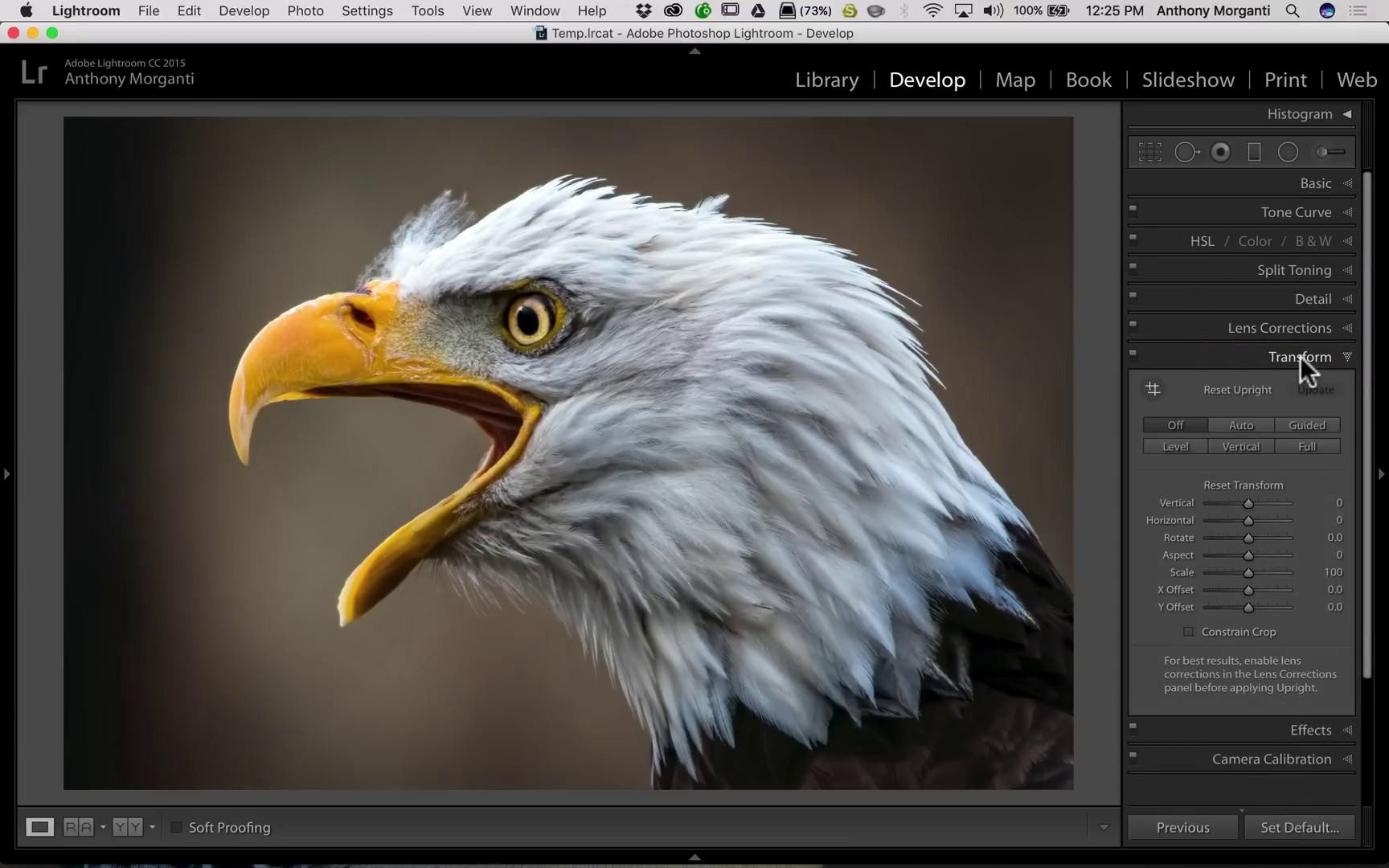
left_click(1300, 356)
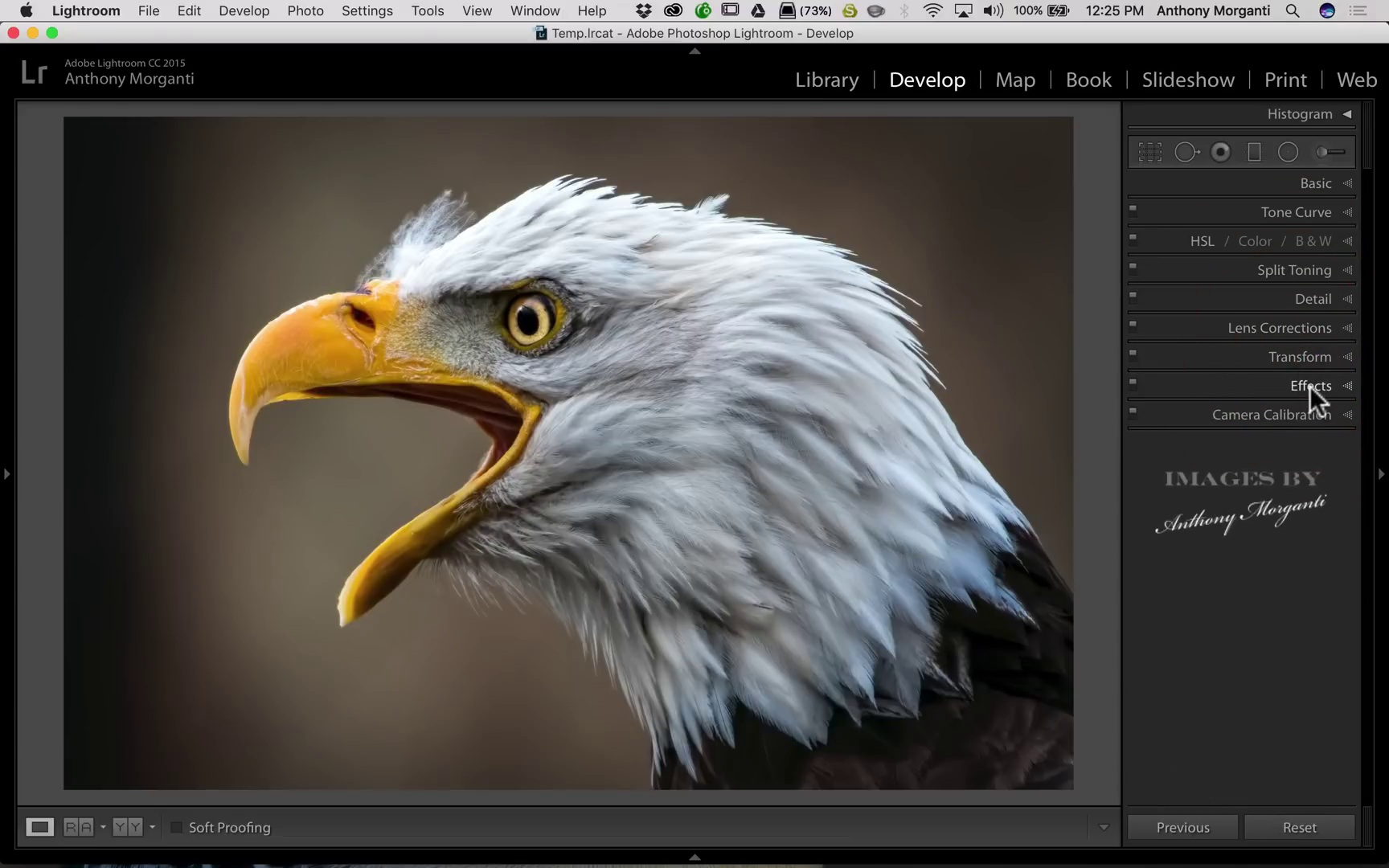
- Examine the reset commands in the Effects adjustments and open the Camera Calibration settings
left_click(1310, 387)
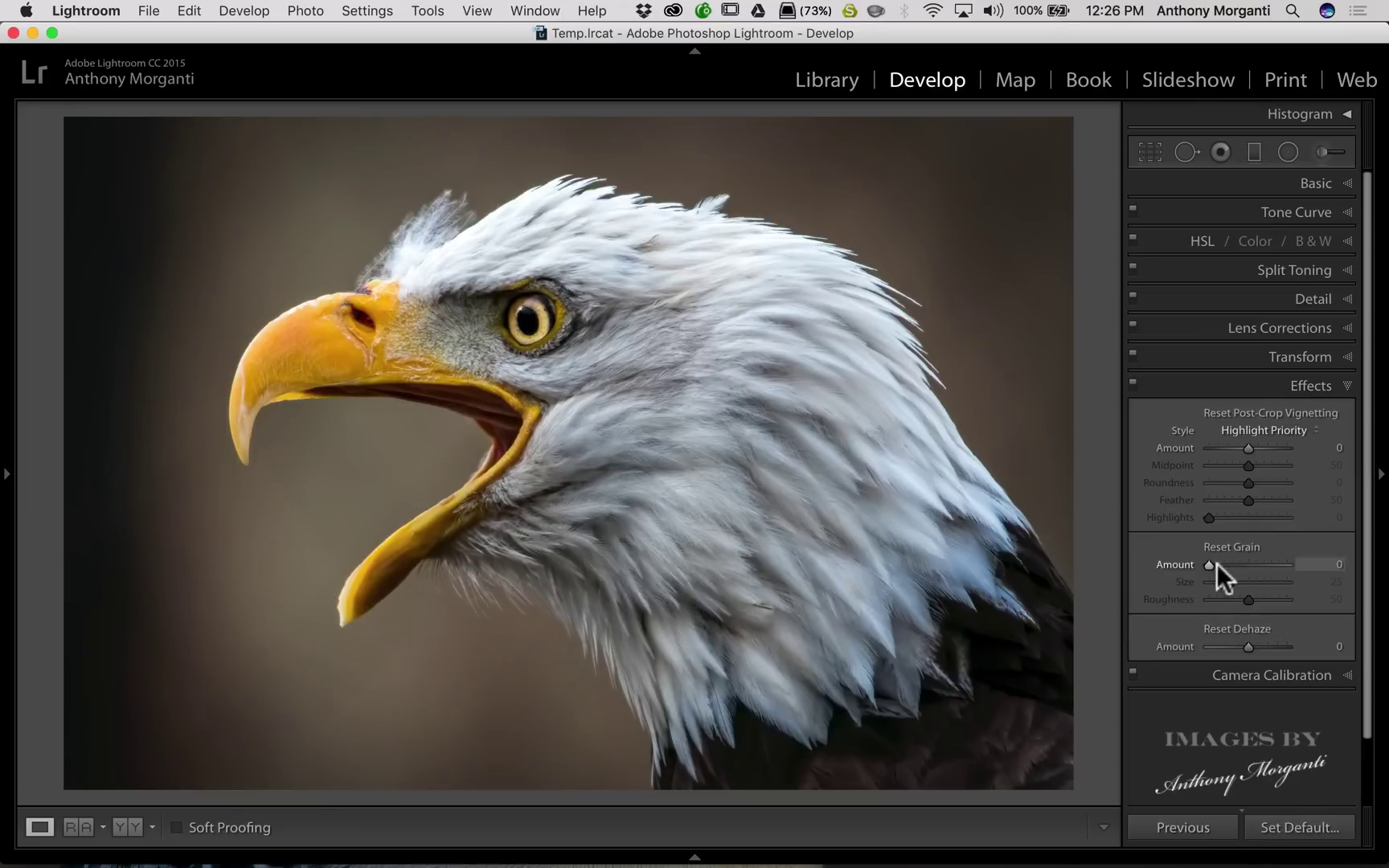
left_click(1296, 387)
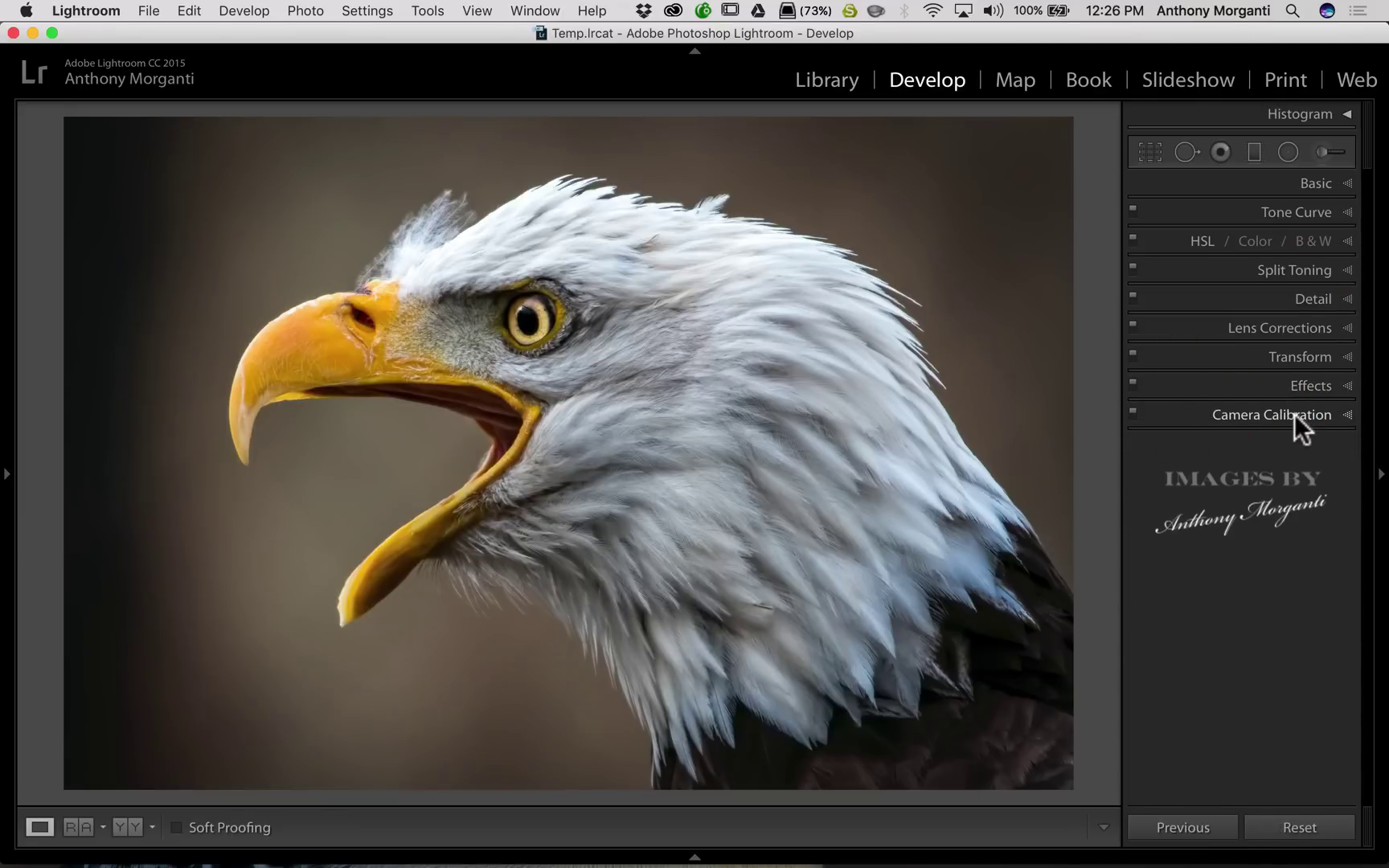
left_click(1296, 413)
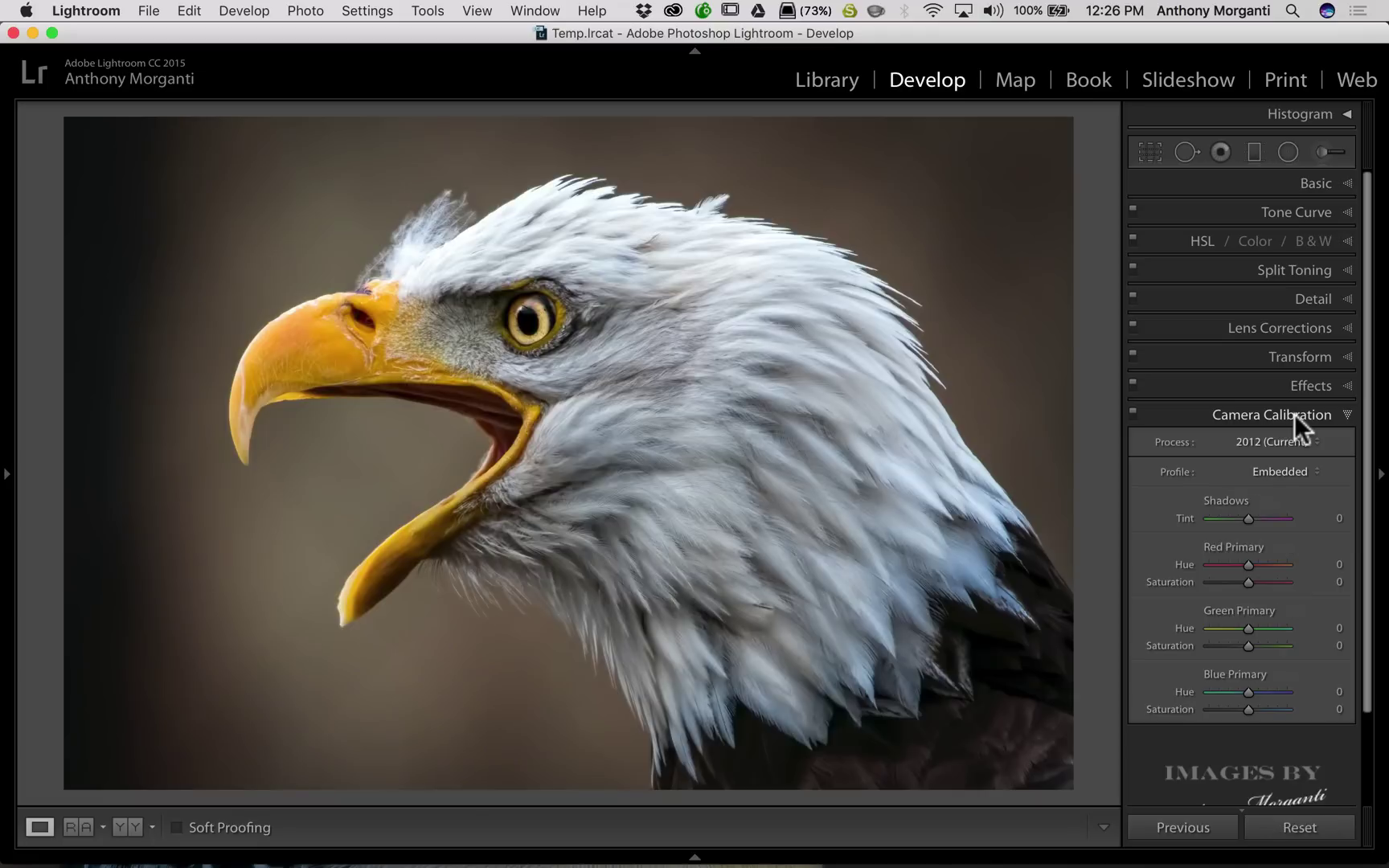
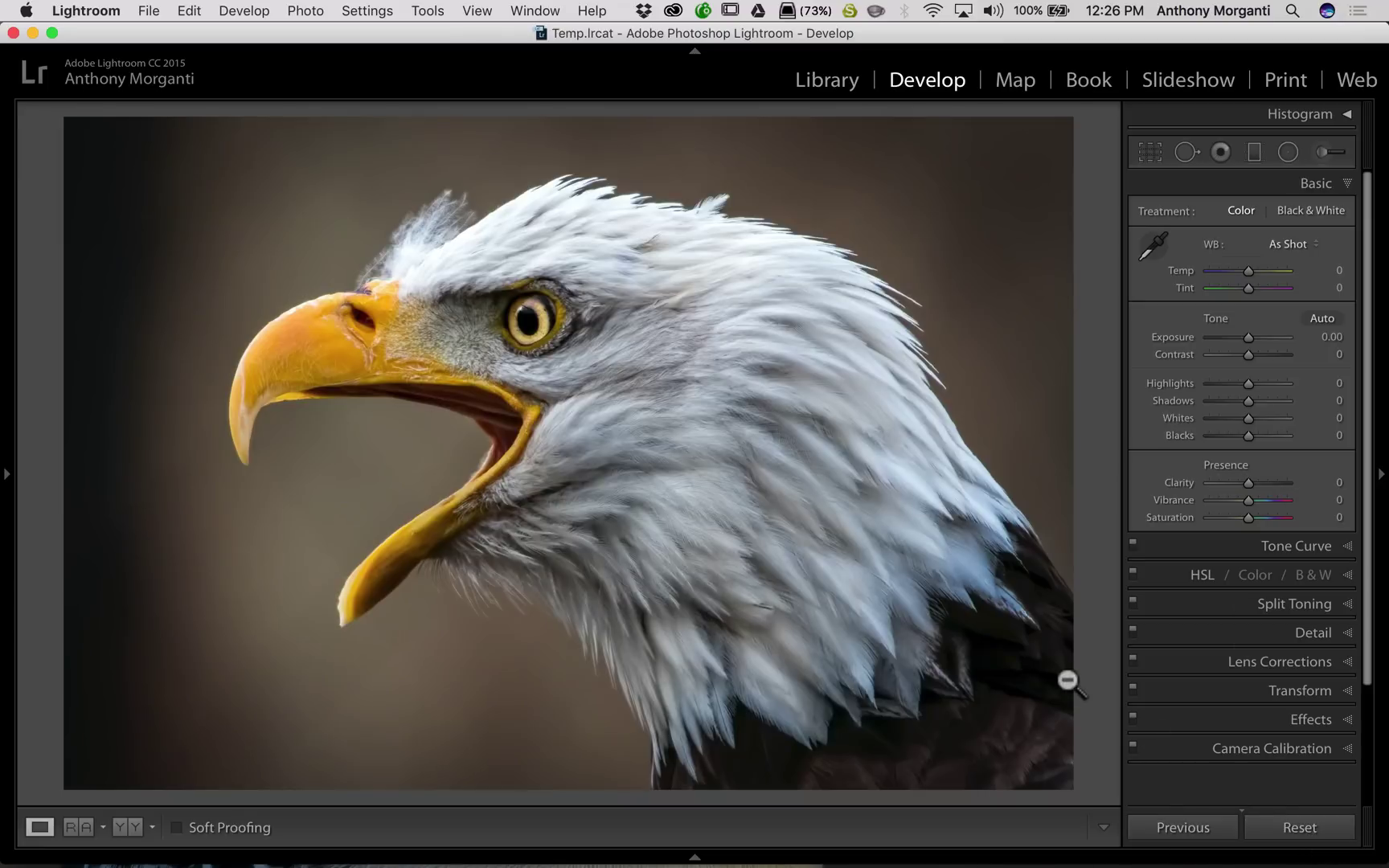
- Reveal the alternate reset commands while the Basic adjustments are open
key("alt")
key("alt")
key("alt")
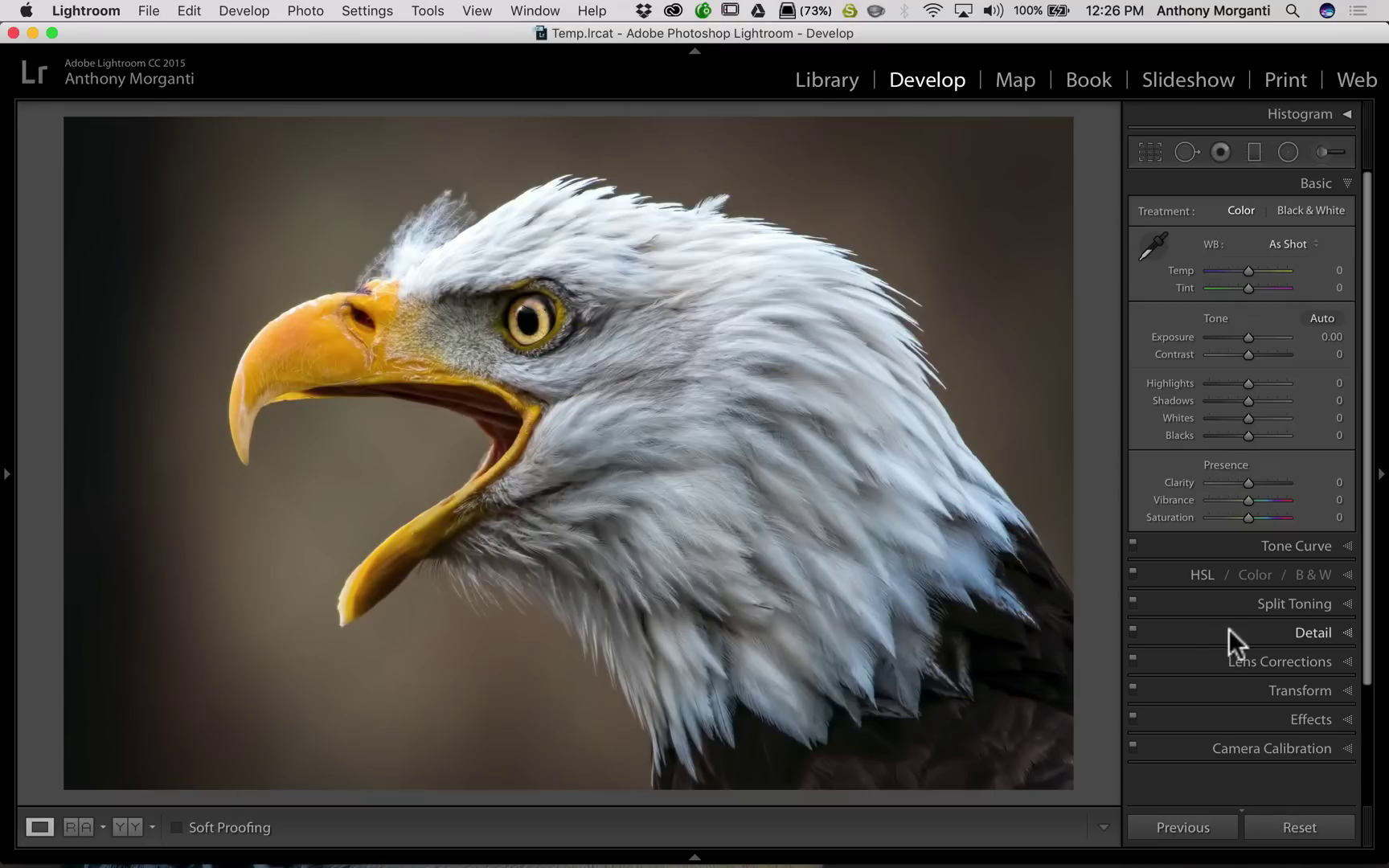
- Set the eagle photo's Exposure to +1.57, Contrast −55, Highlights +50, Shadows −70, Whites +31 and Blacks −44
left_click(1260, 336)
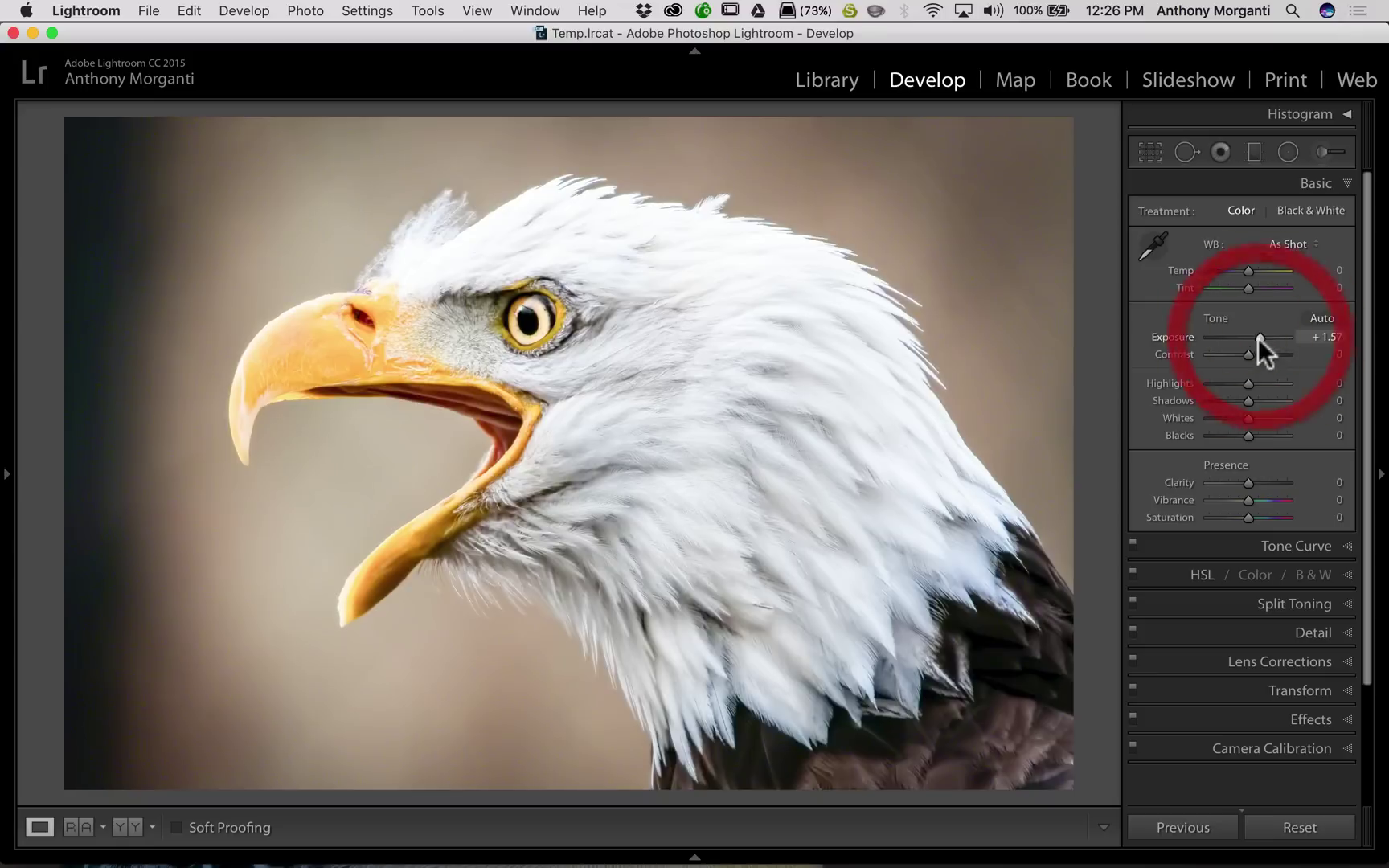
left_click(1224, 353)
left_click(1266, 375)
left_click(1220, 400)
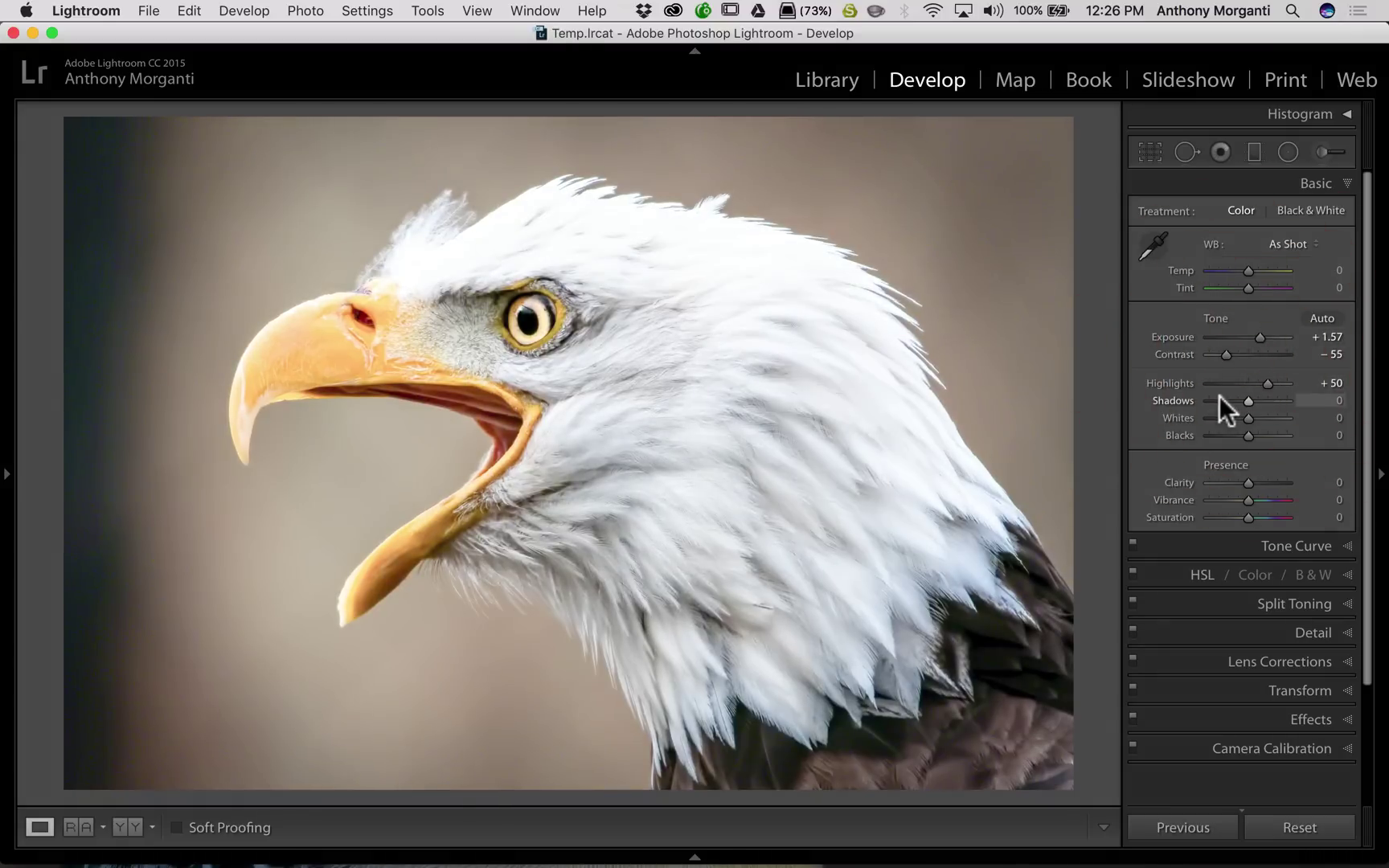
left_click(1260, 418)
left_click(1228, 435)
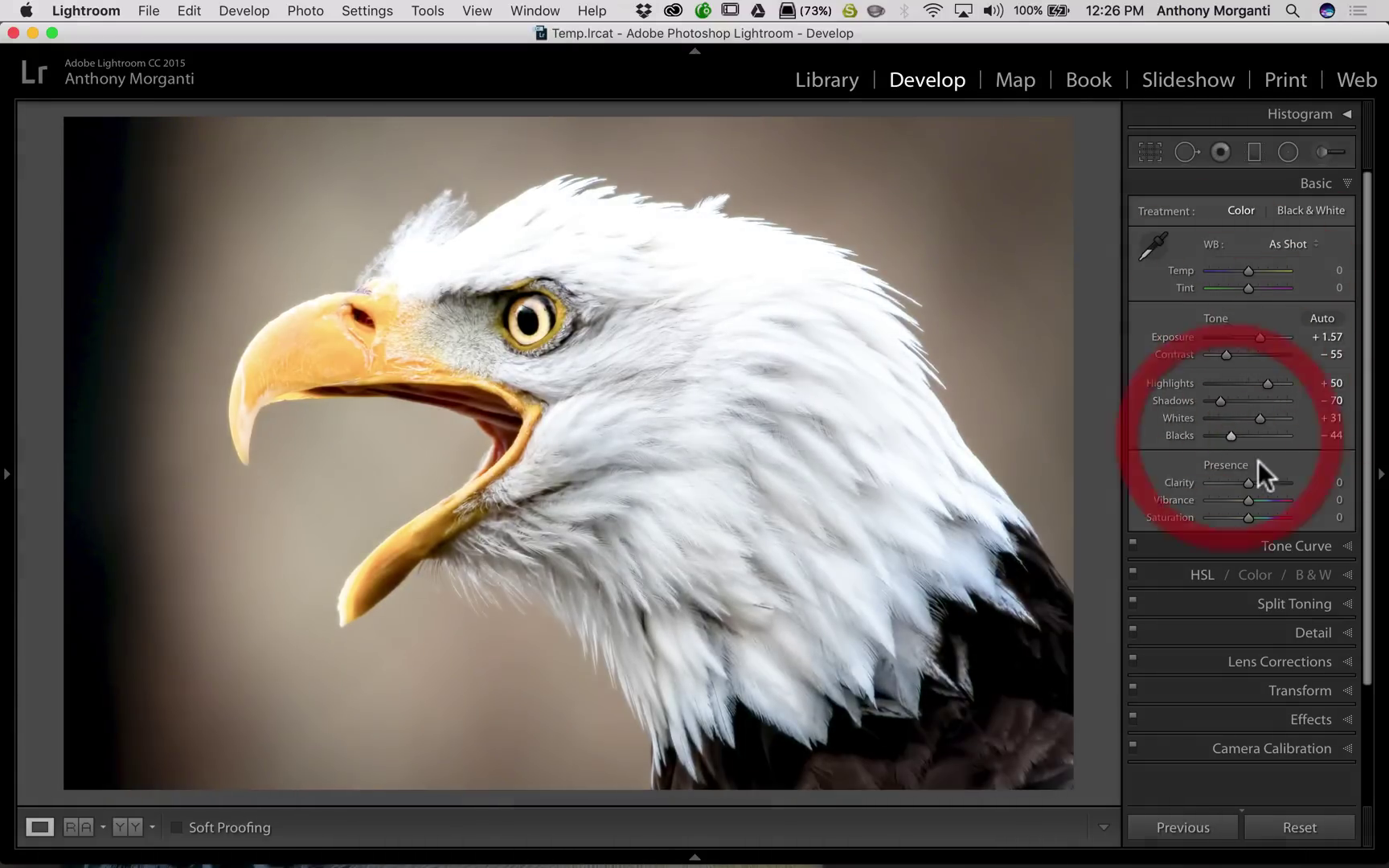
- Set the eagle photo's Clarity to +34, Vibrance to −53 and Saturation to +25
left_click(1261, 481)
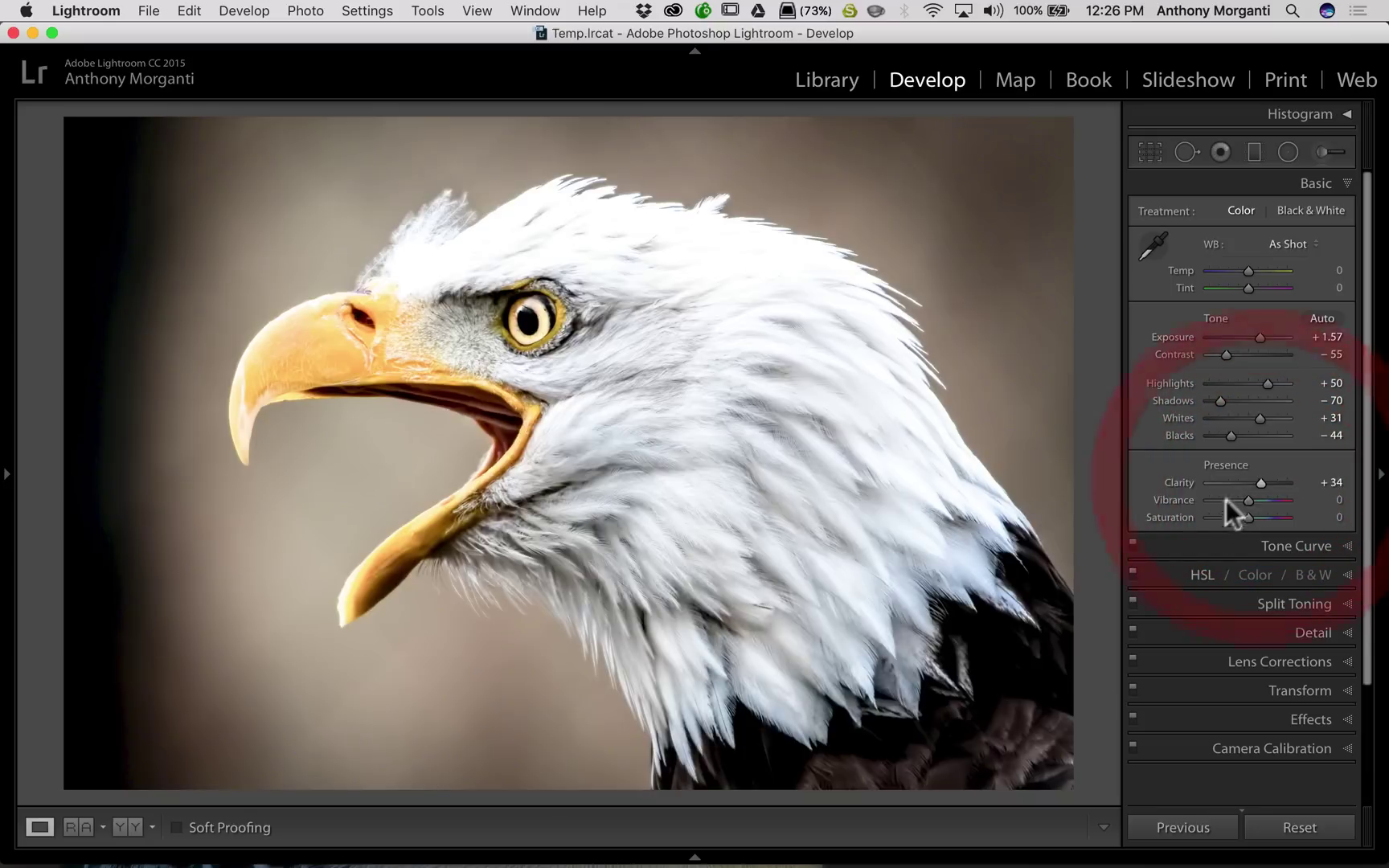
left_click(1225, 500)
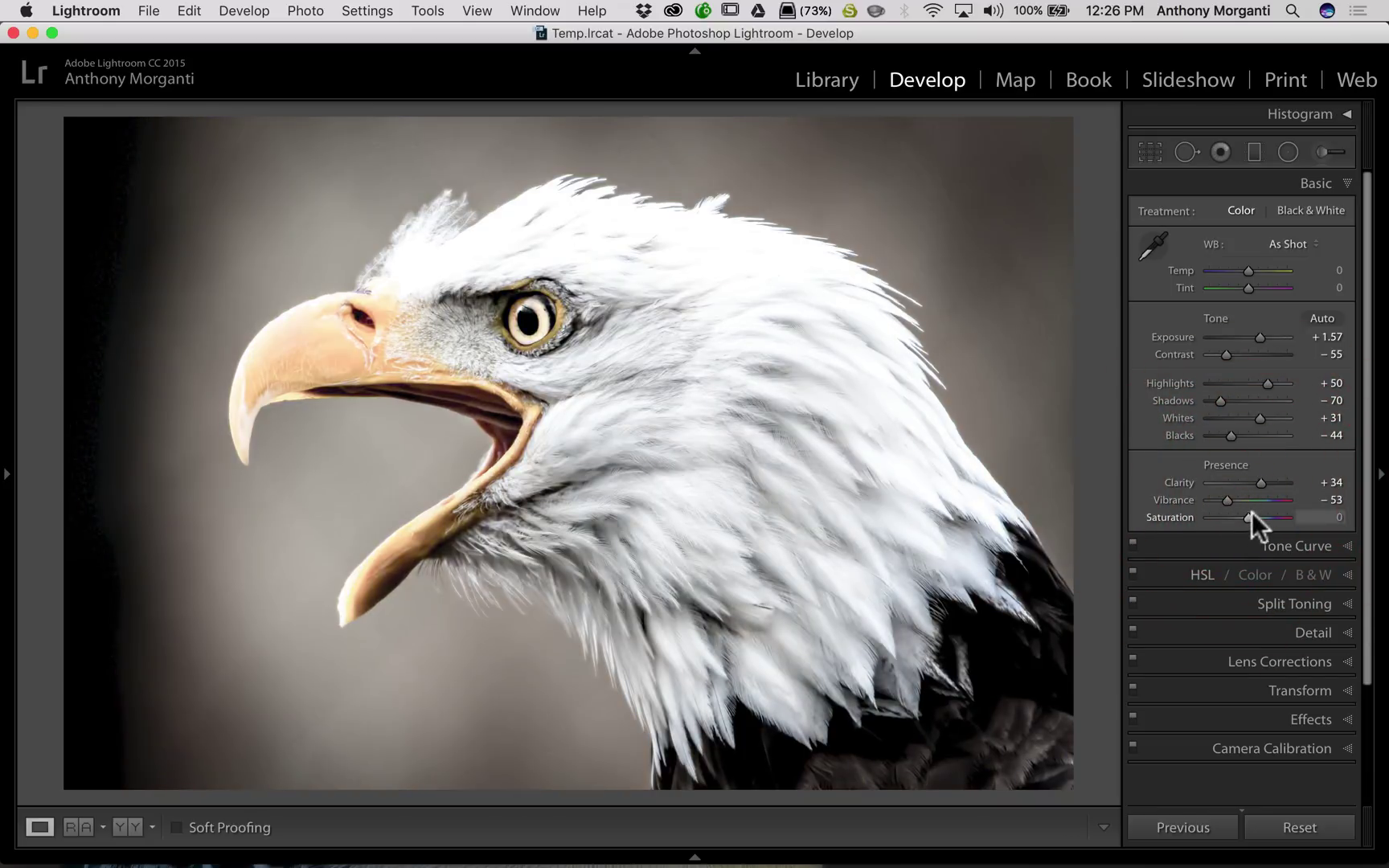
left_click(1257, 517)
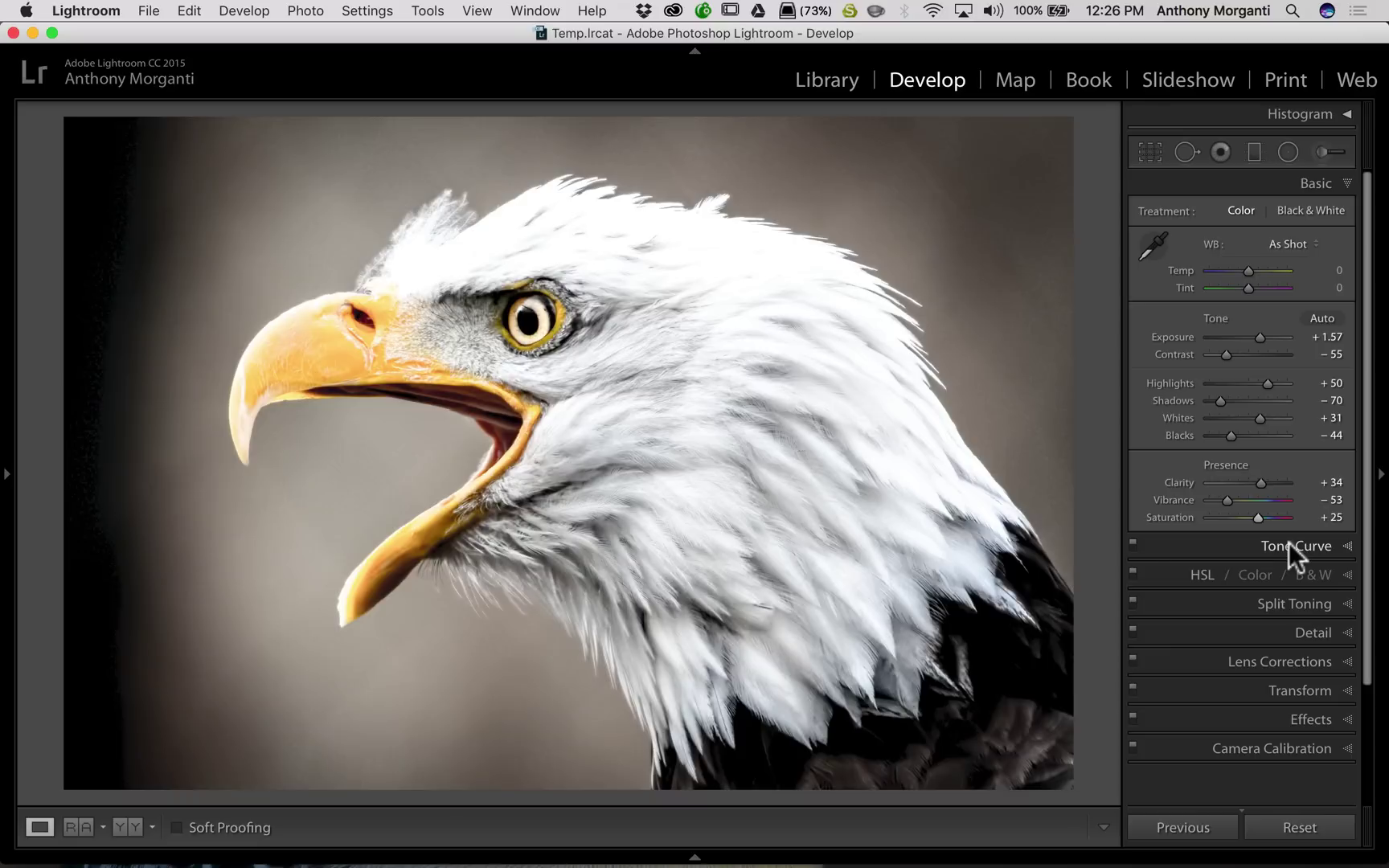
- Reset the whole Tone group and the whole Presence group of the Basic adjustments by their group labels
key("alt")
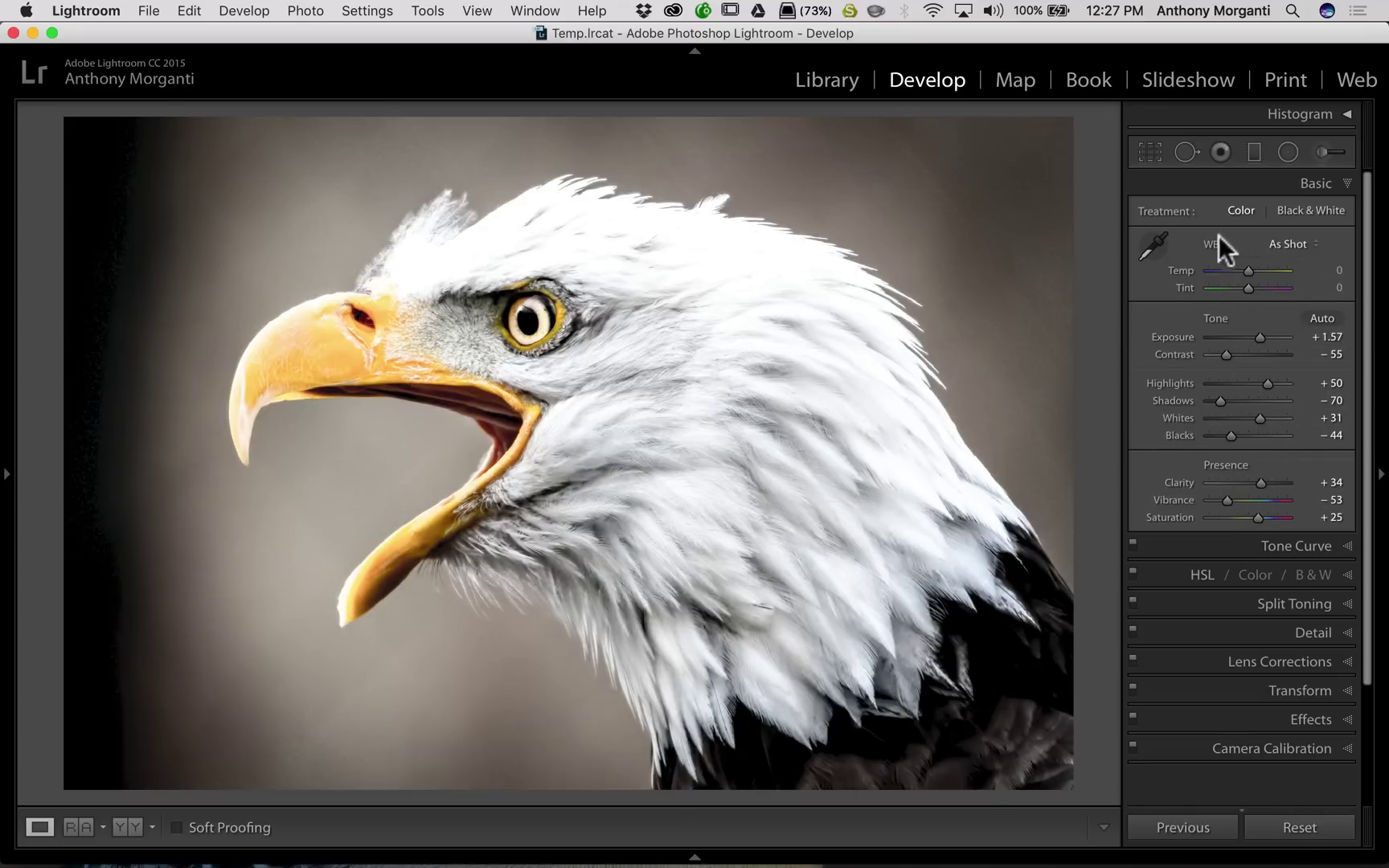
double_click(1211, 317)
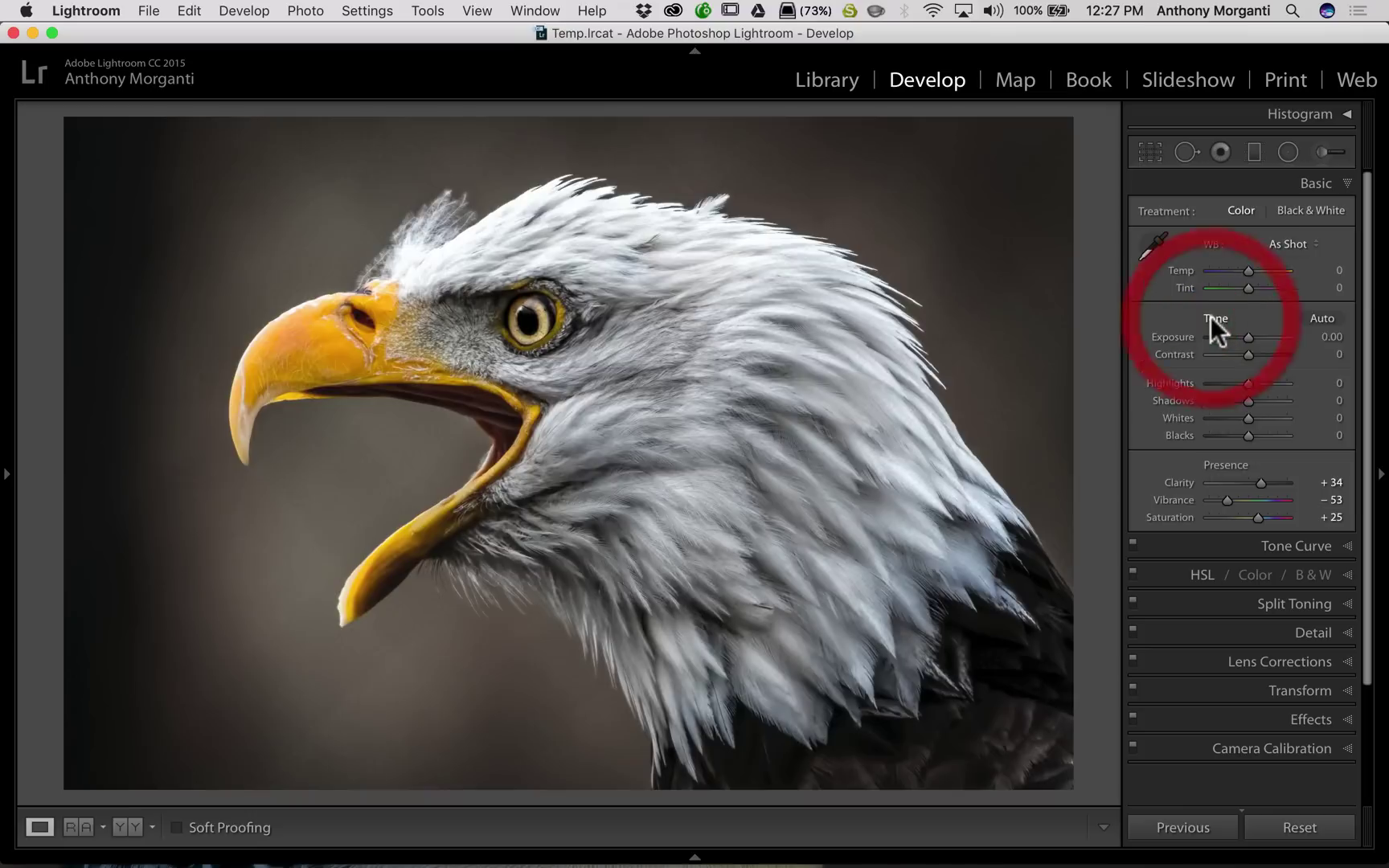
left_click(1217, 466)
left_click(1217, 468)
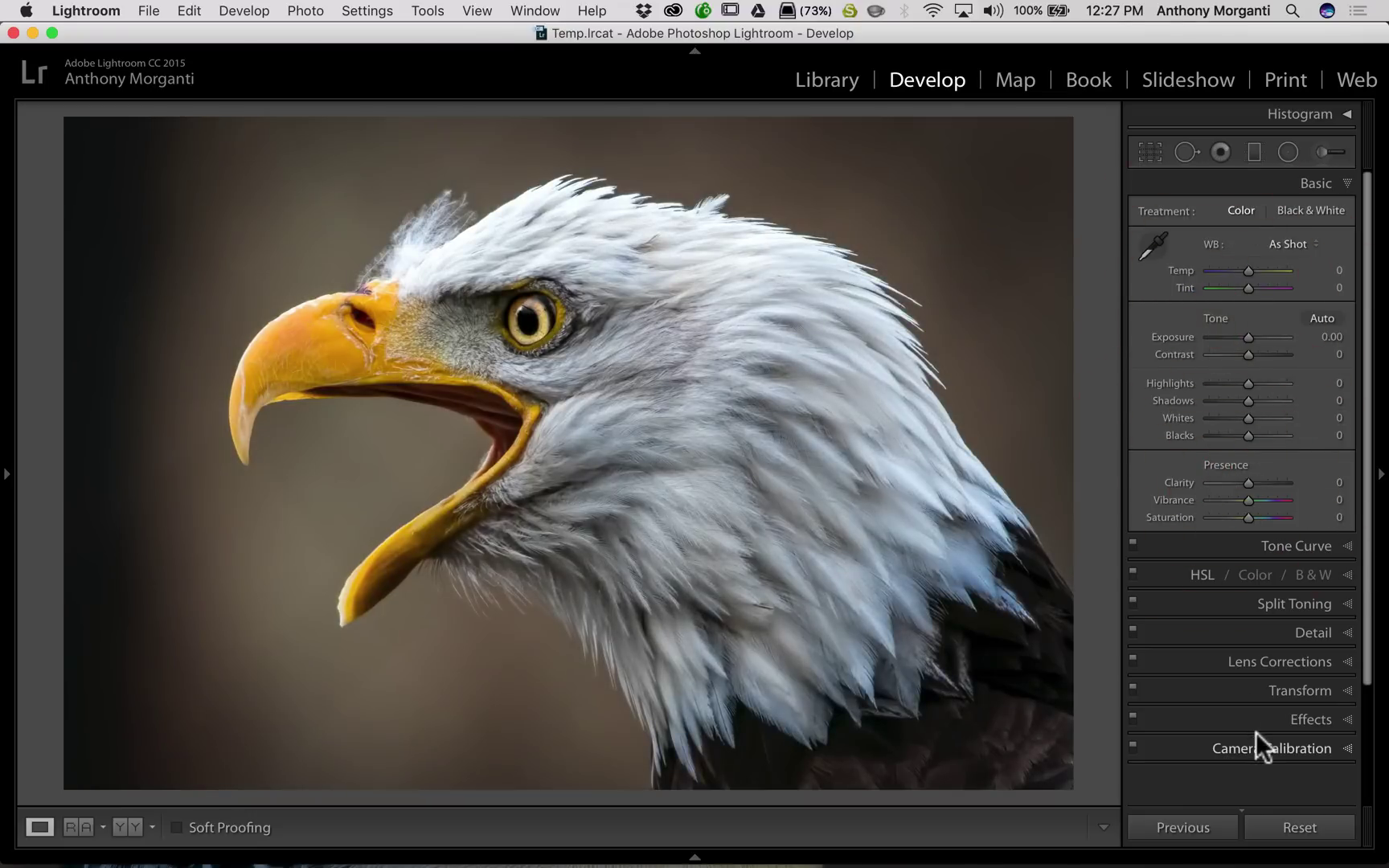
key("alt")
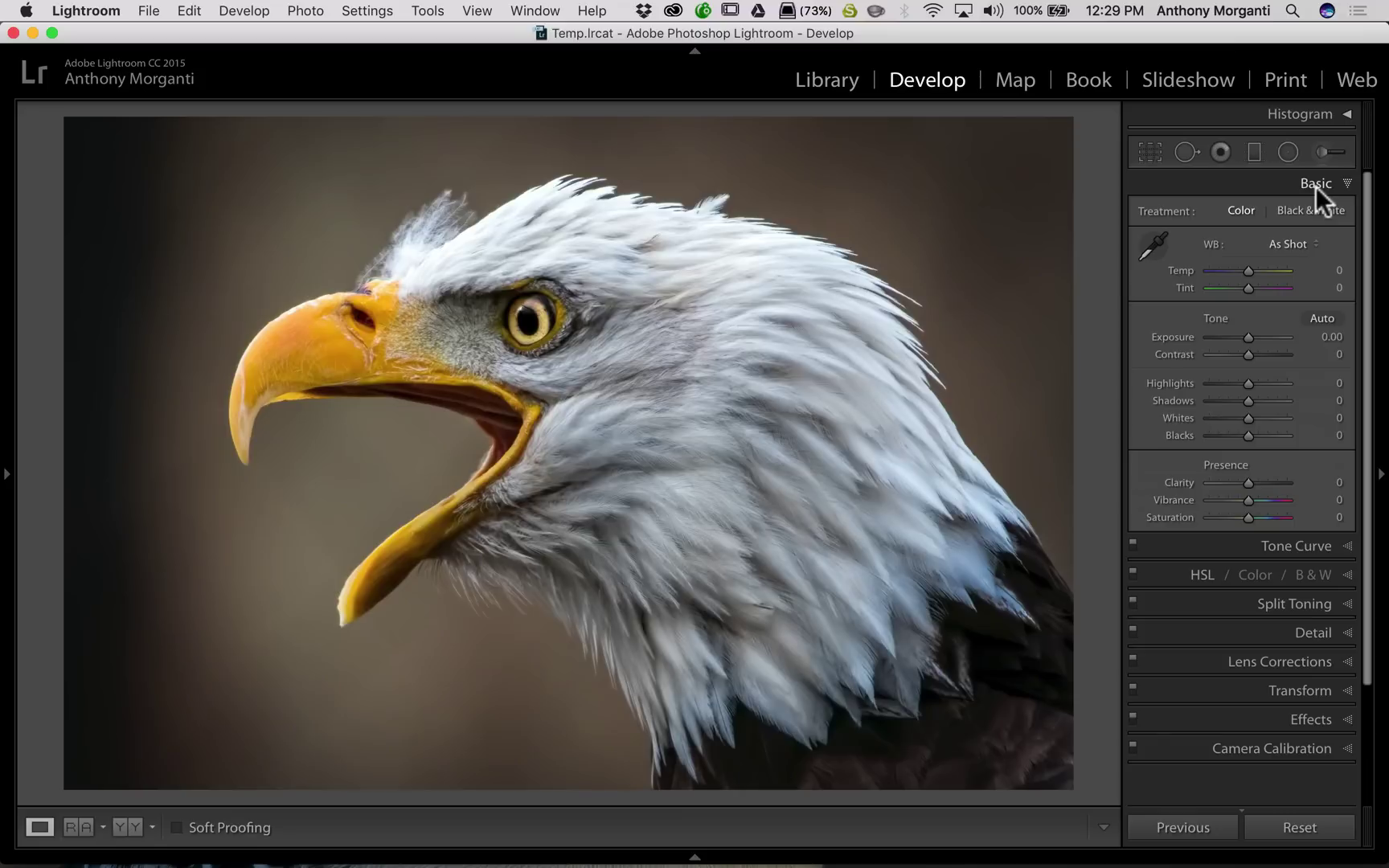
- Close the Basic adjustments, open the Adjustment Brush, and collapse and re-expand its effect sliders
left_click(1317, 186)
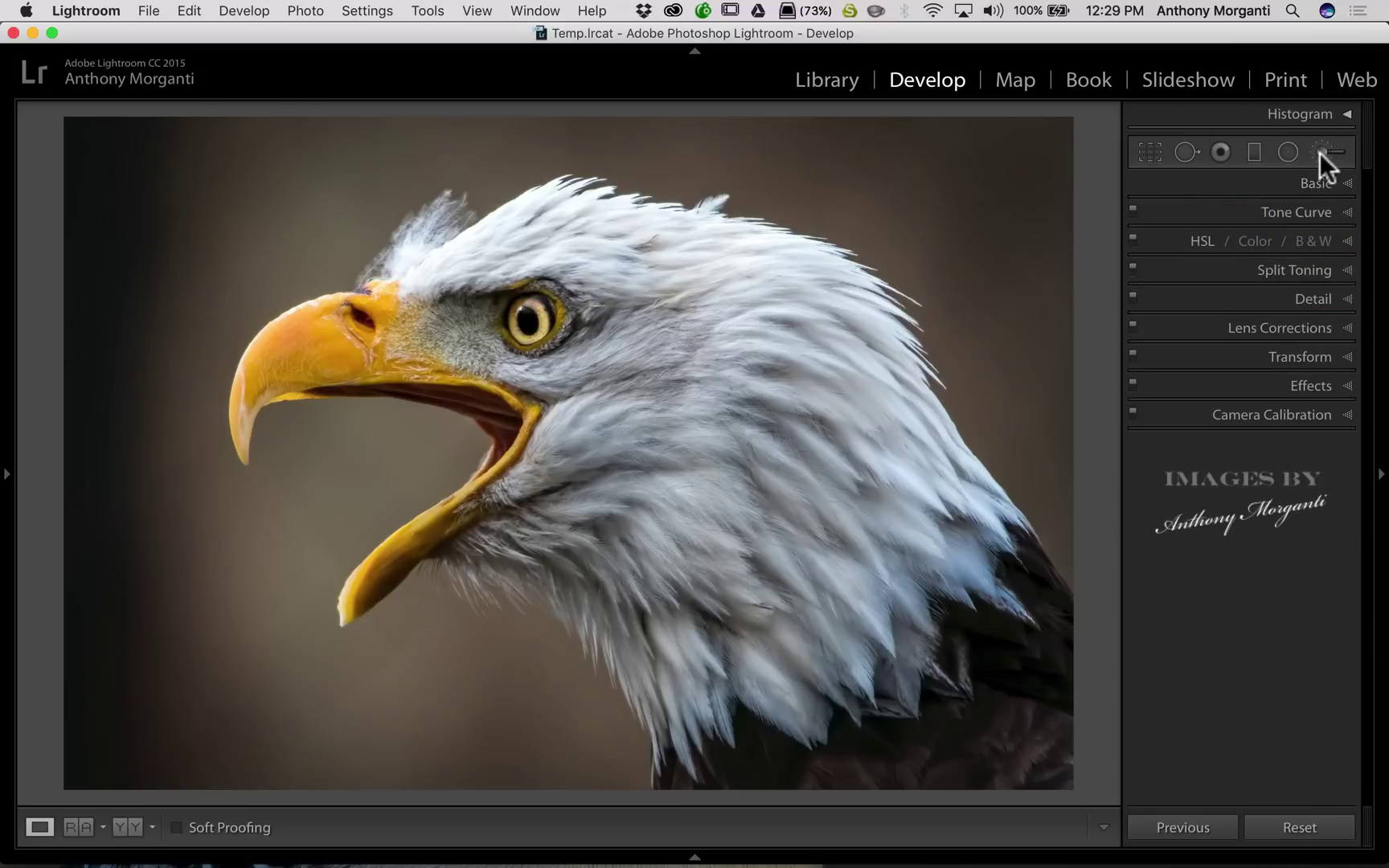
left_click(1320, 151)
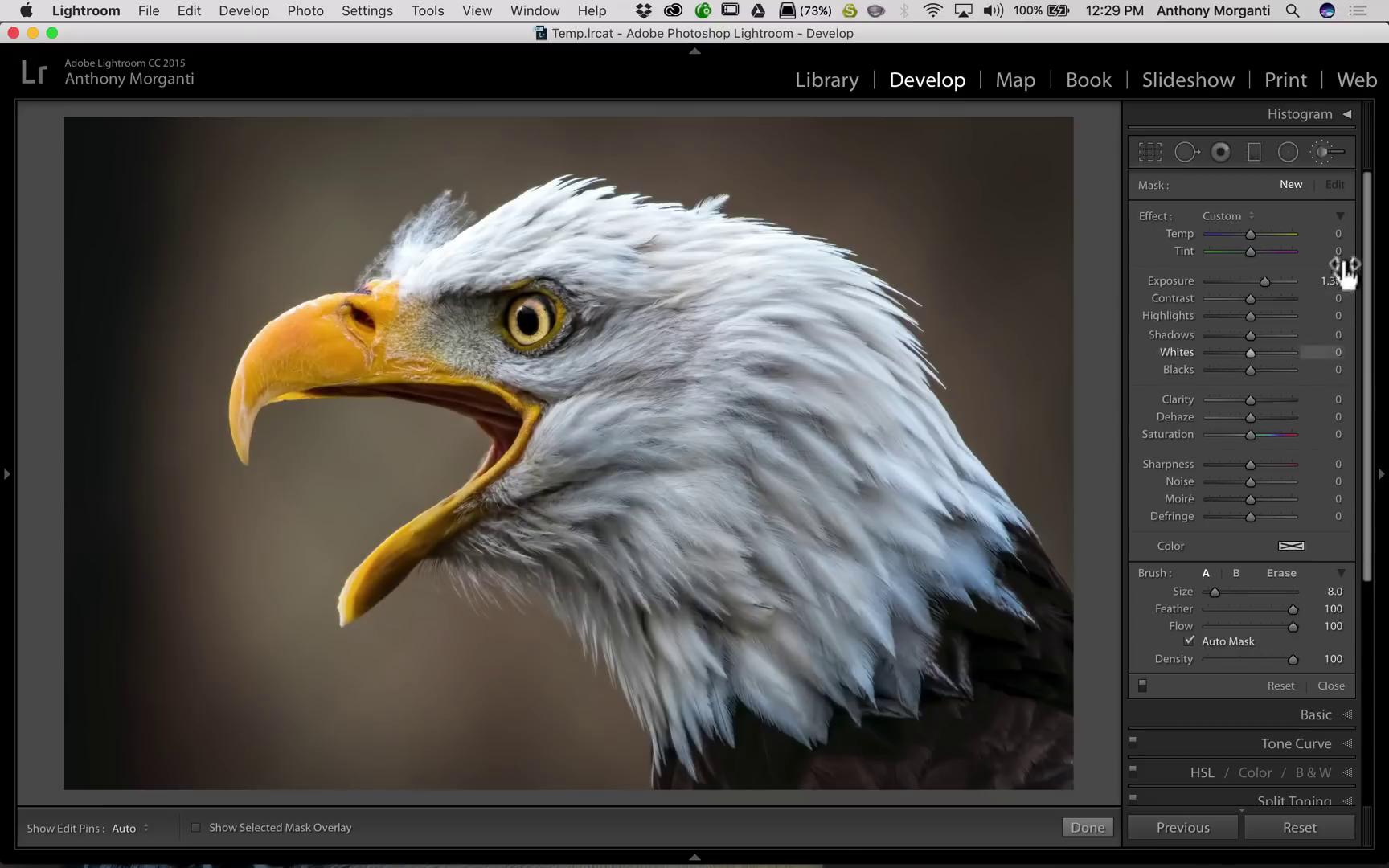
left_click(1340, 215)
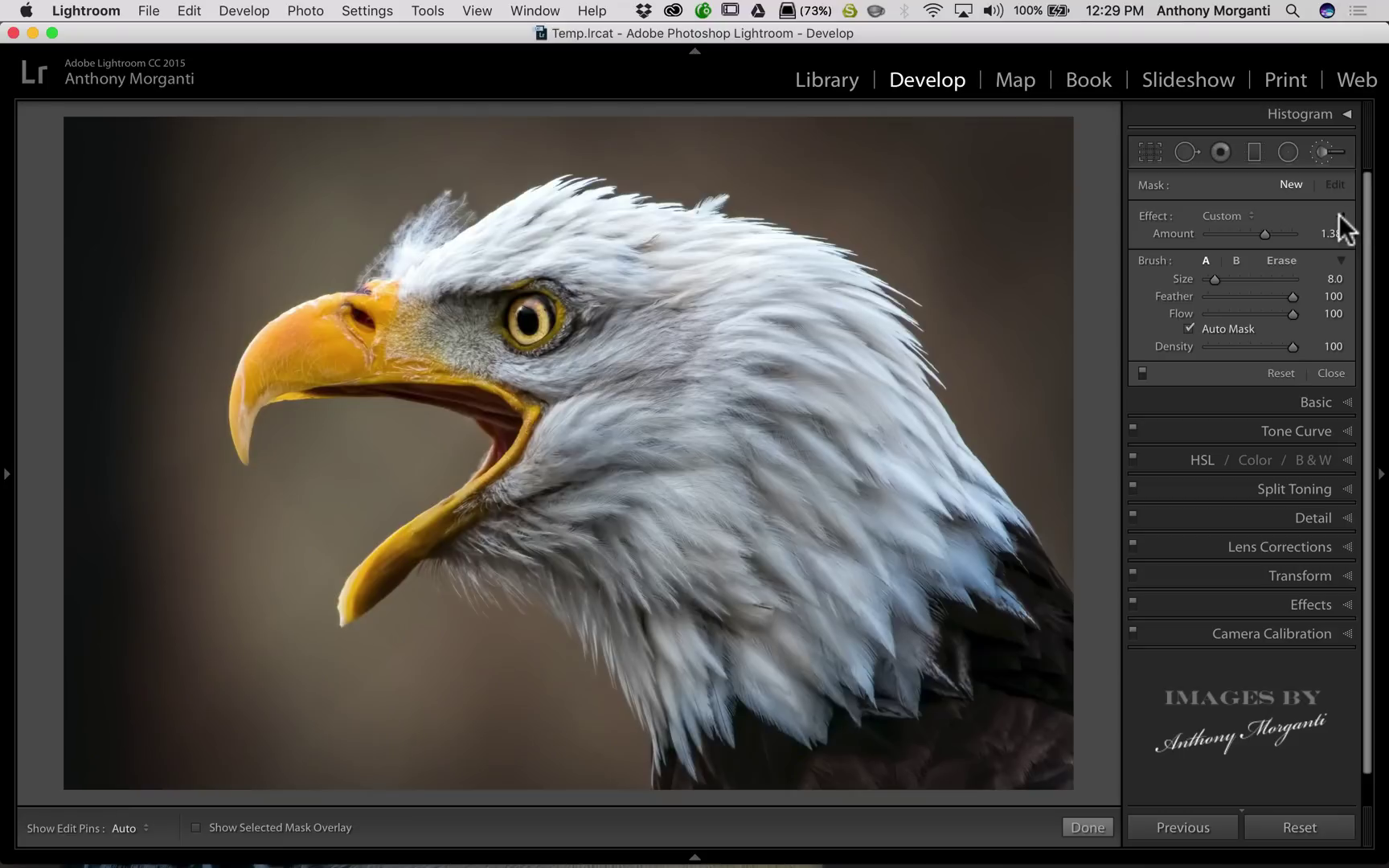
left_click(1340, 215)
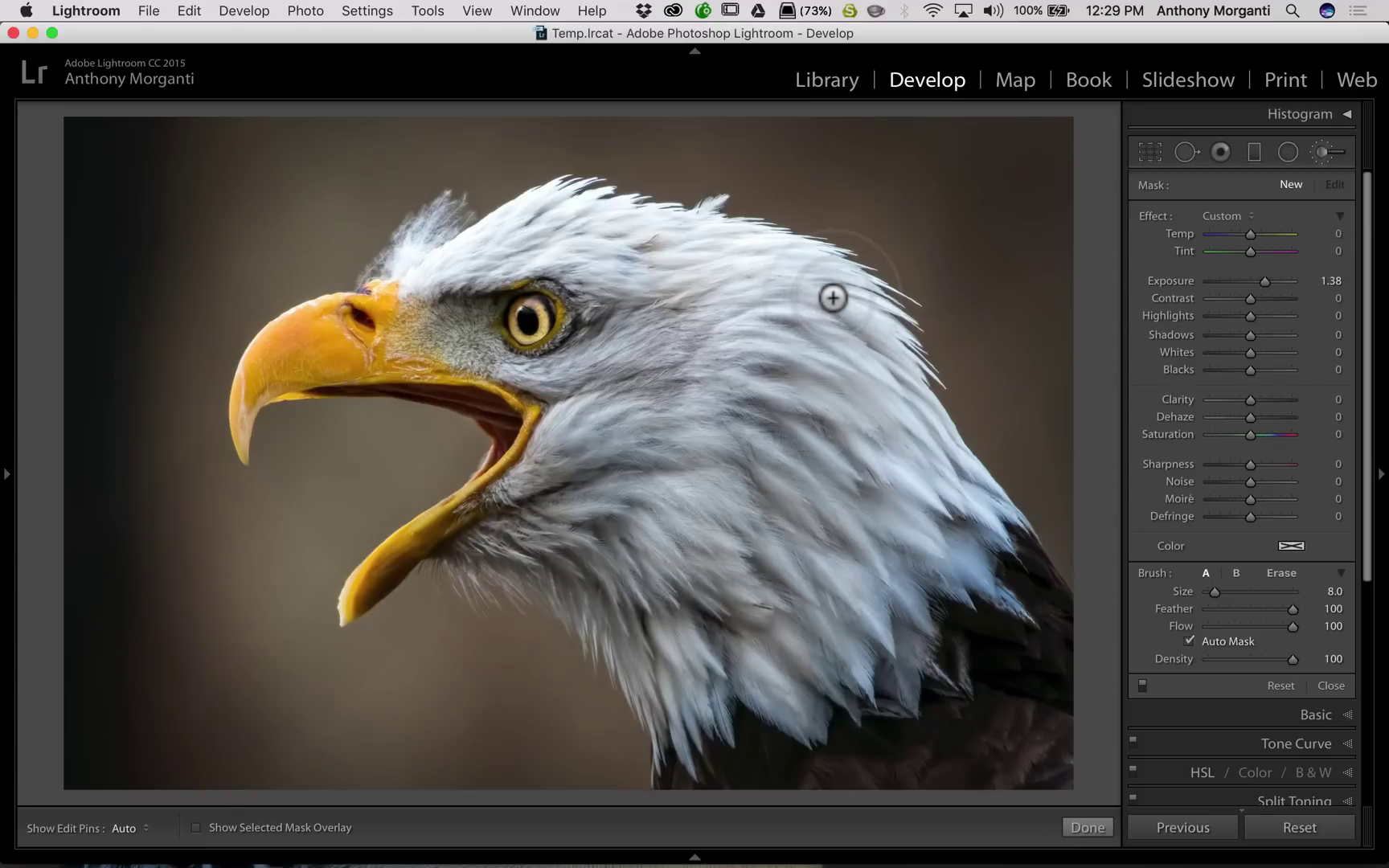
- Paint an Adjustment Brush stroke with Exposure 1.38 and Auto Mask down the feathers behind the eagle's head
key("h")
mouse_move(828, 298)
left_mouse_down()
mouse_move(772, 371)
mouse_move(738, 468)
left_mouse_up()
key("h")
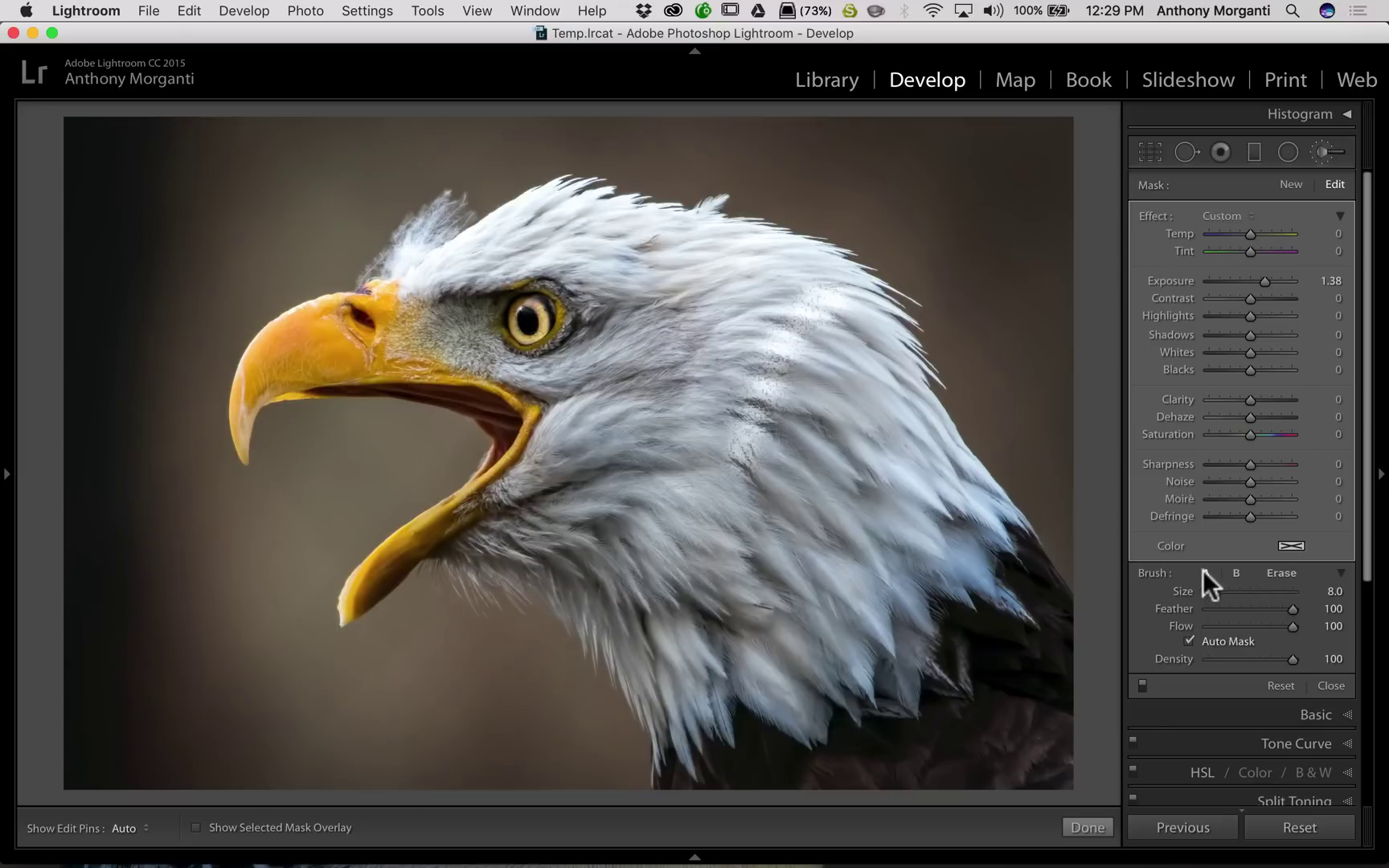
- Erase part of the brightened stroke on the neck feathers with the Erase brush at size 2.0 and feather 98
left_click(1282, 574)
key("alt")
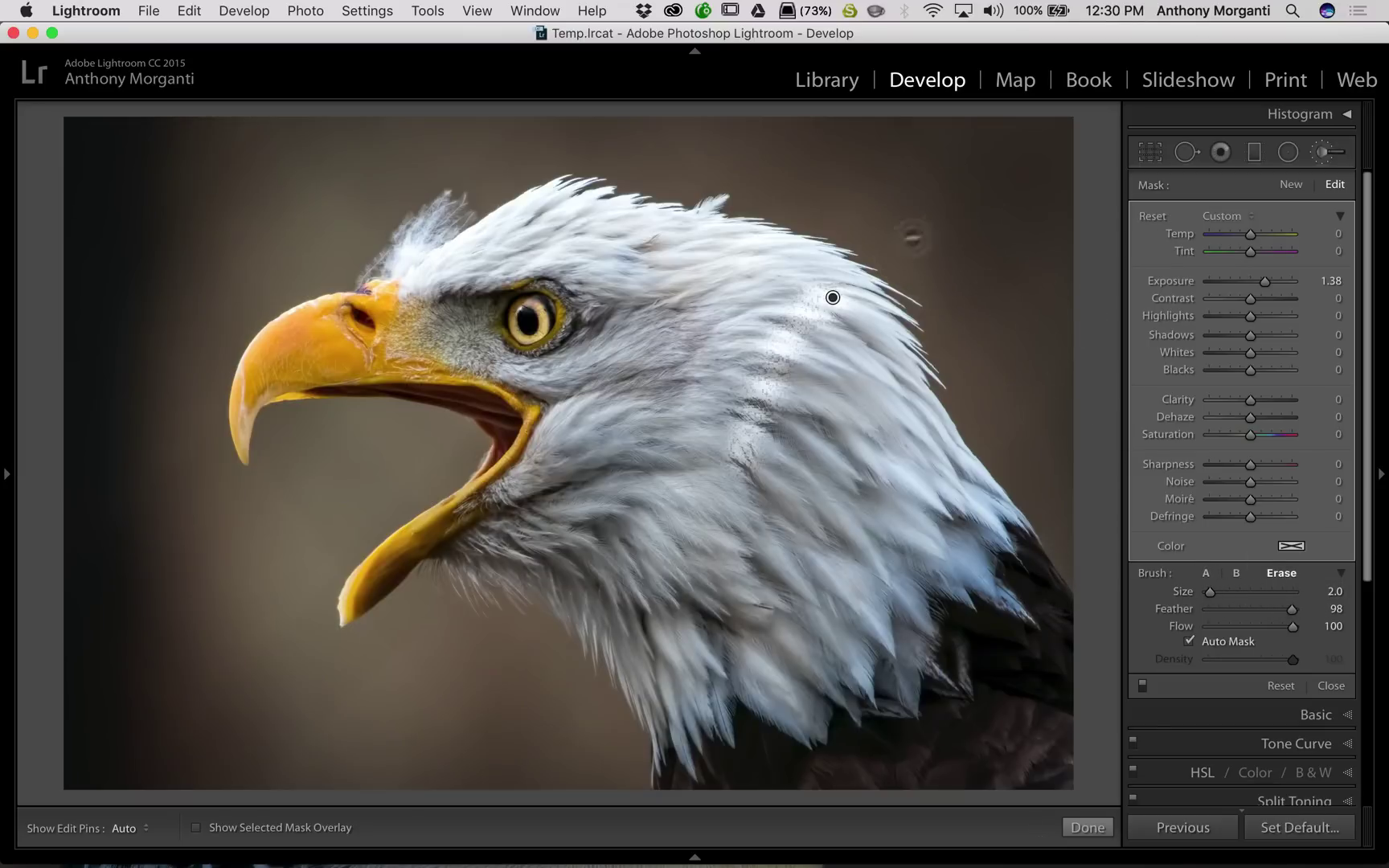
key("h")
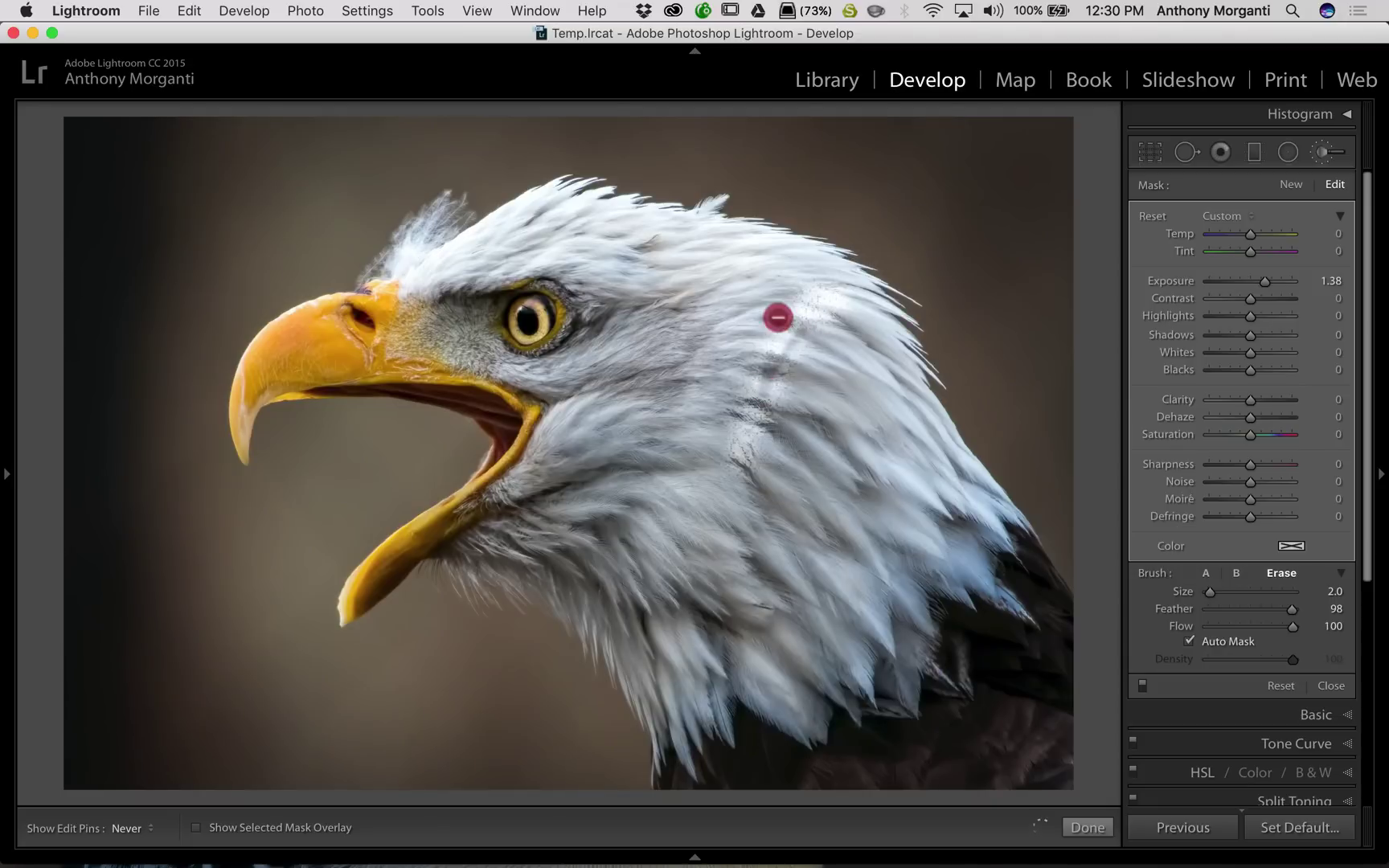
mouse_move(764, 368)
left_mouse_down()
mouse_move(784, 320)
mouse_move(744, 425)
mouse_move(754, 285)
left_mouse_up()
mouse_move(777, 342)
left_mouse_down()
mouse_move(824, 295)
mouse_move(839, 305)
mouse_move(807, 291)
mouse_move(833, 348)
left_mouse_up()
key("h")
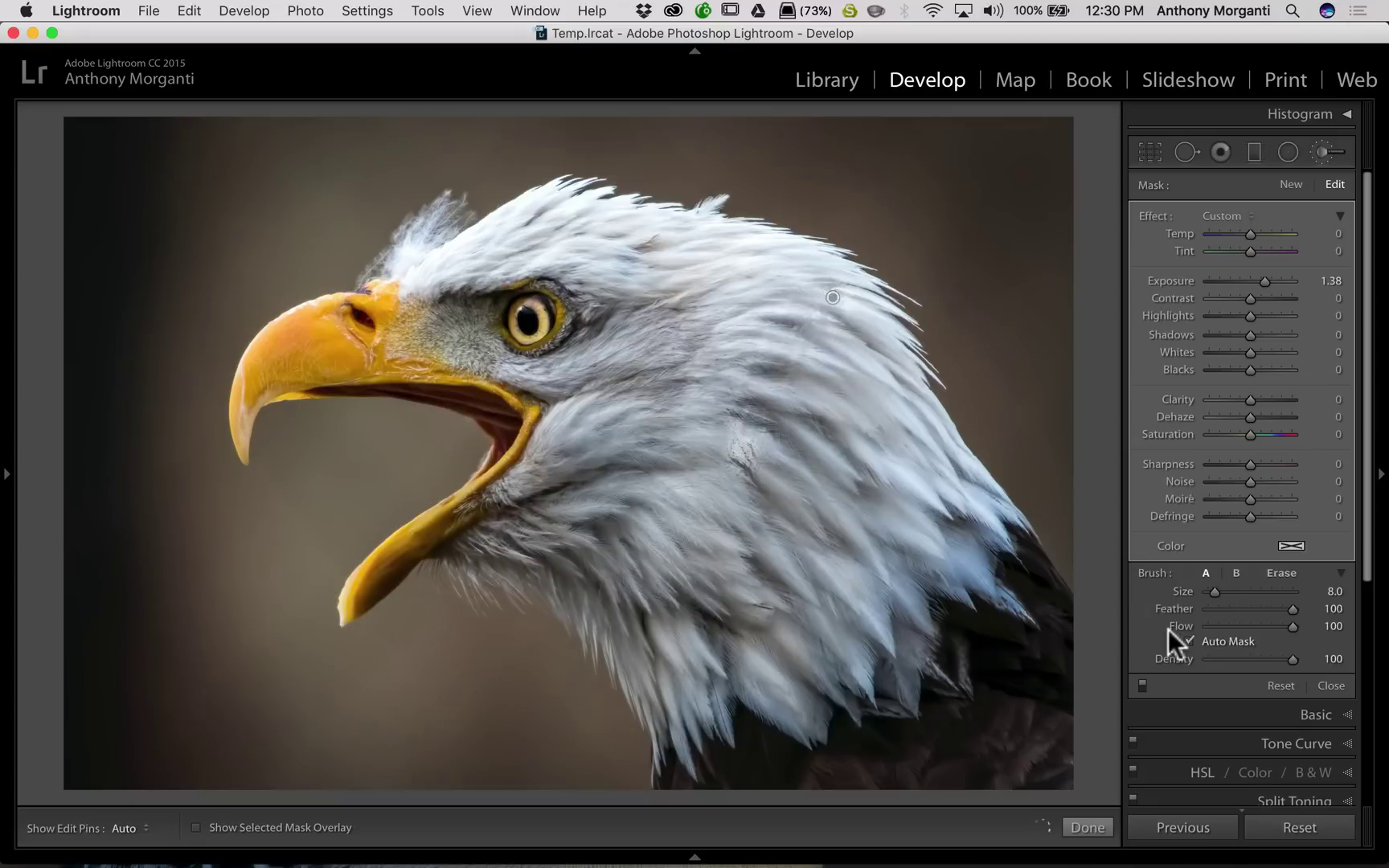
- Select brush A, reveal its temporary Erase mode, and delete the brush adjustment pinned on the neck feathers
left_click(1206, 573)
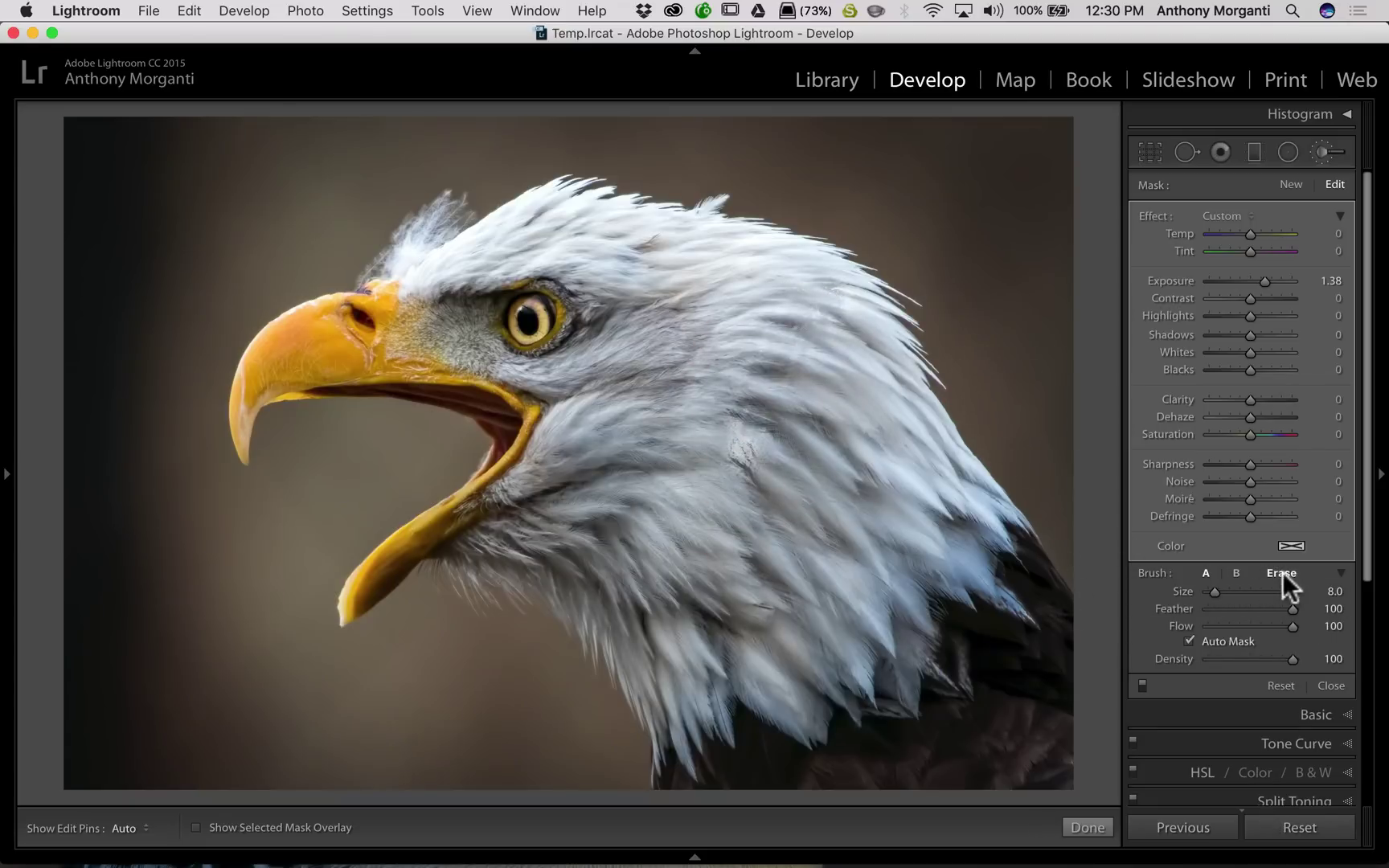
key("alt")
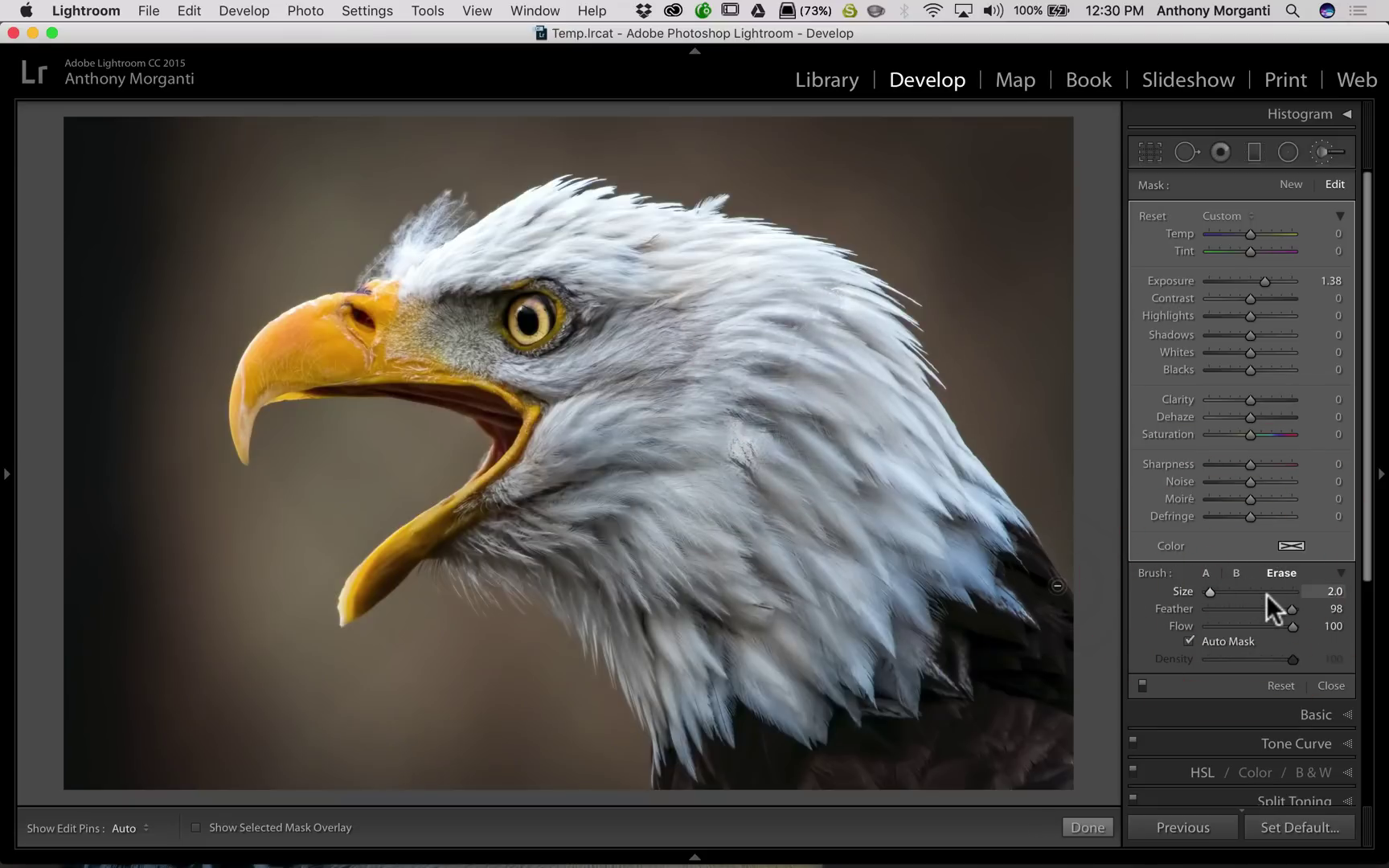
left_click(828, 294)
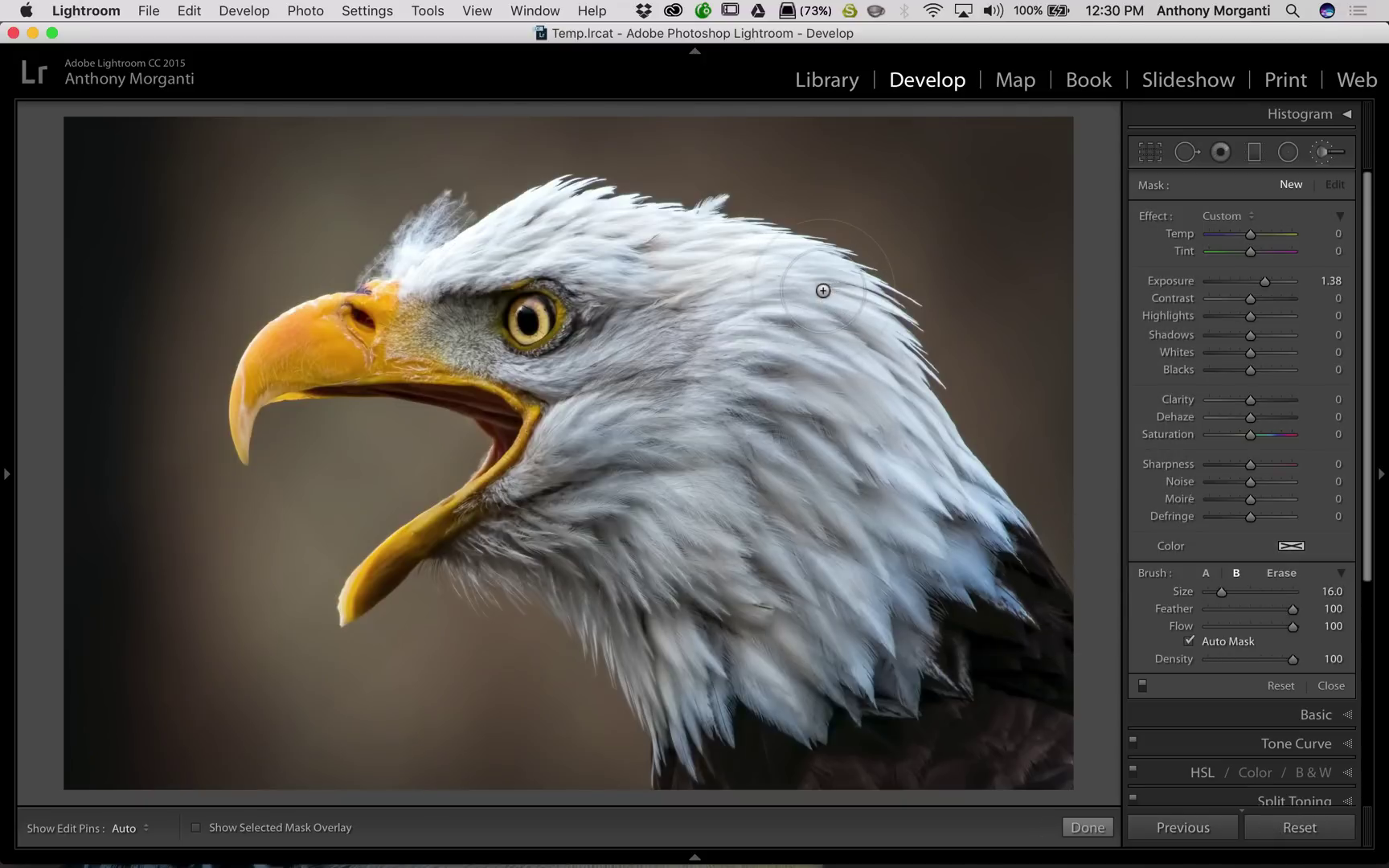
- Open the Radial Filter, reveal its alternate Reset command and use it to reset all effect settings
left_click(1322, 151)
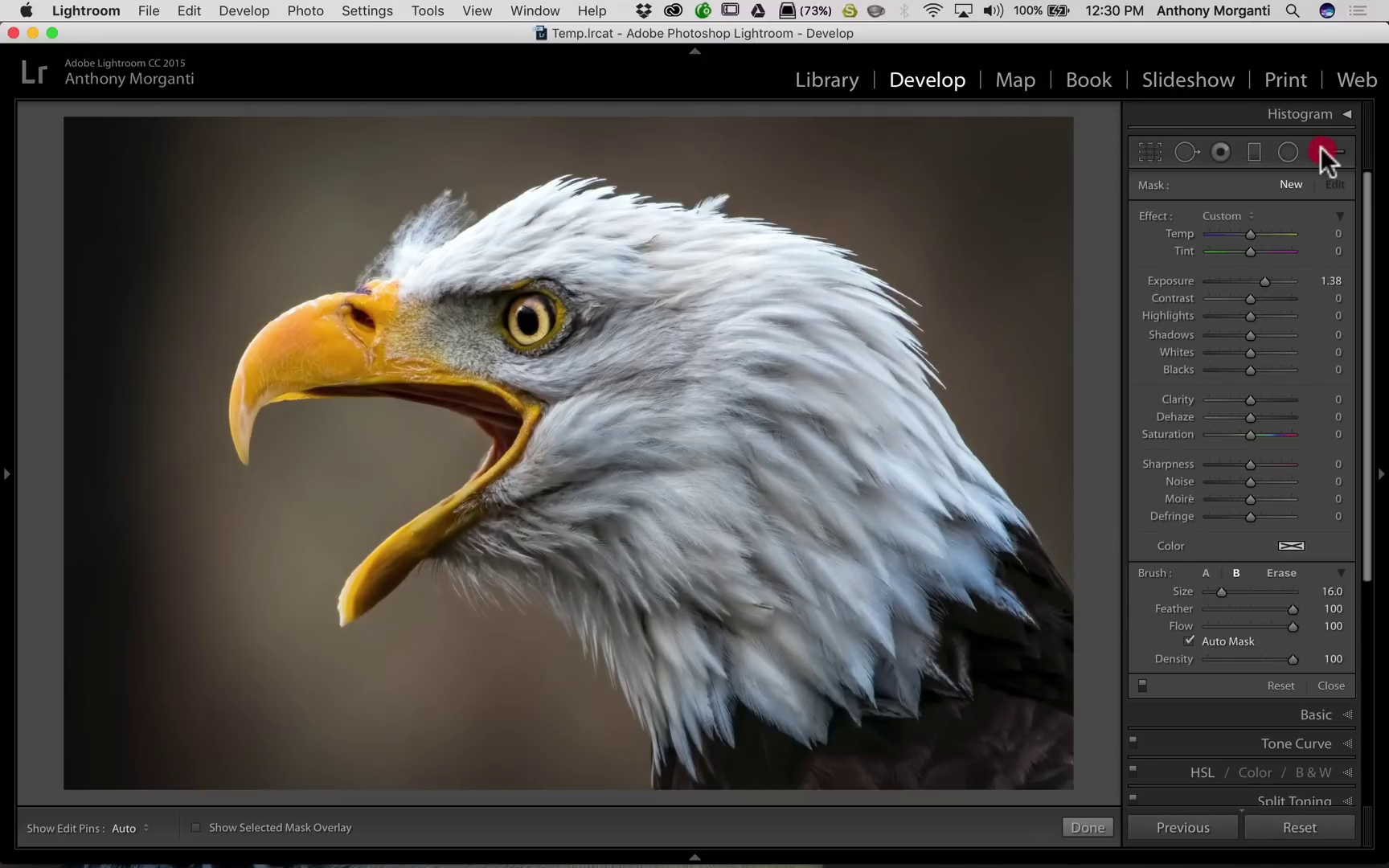
left_click(1289, 152)
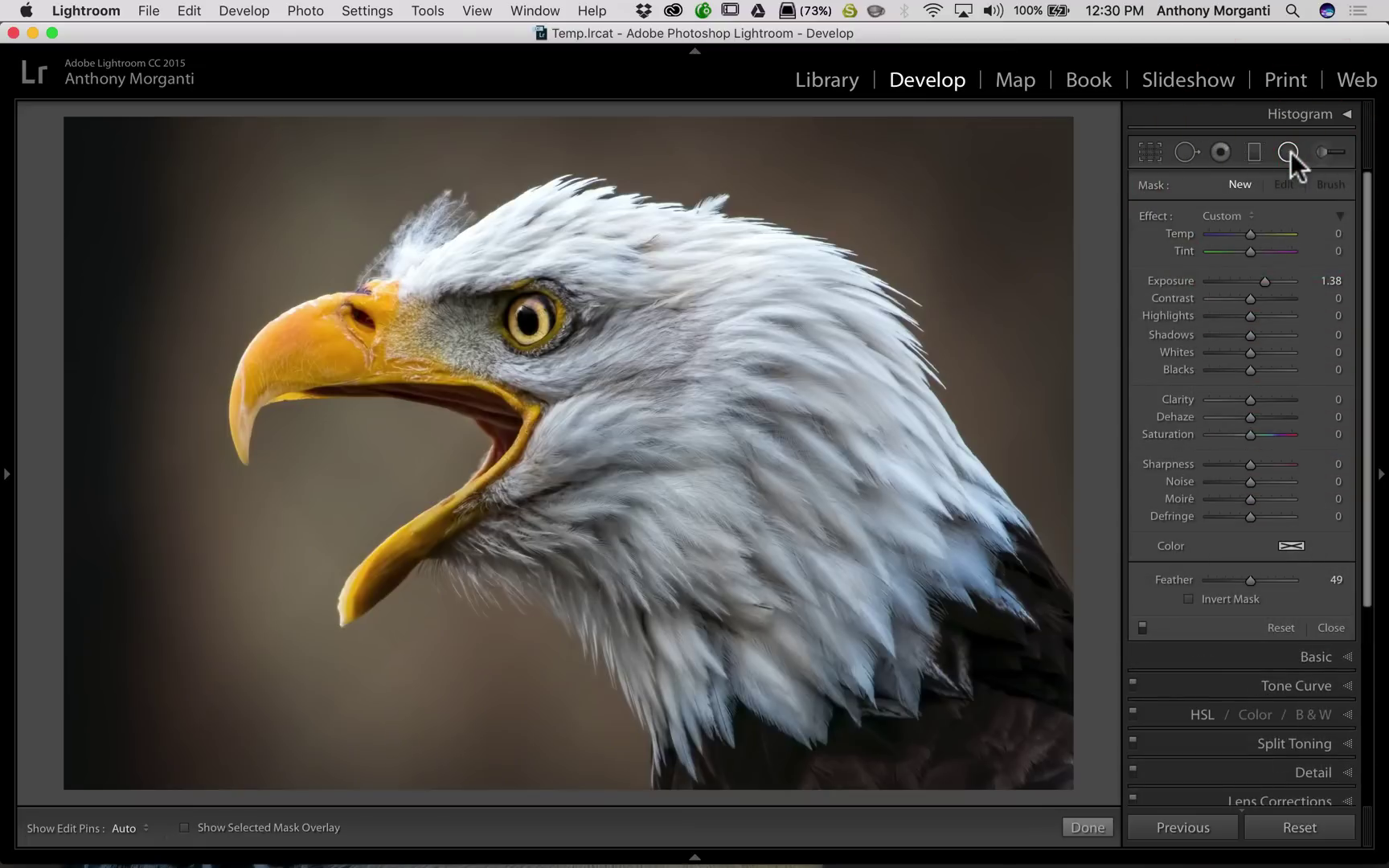
left_click(1341, 214)
left_click(1341, 214)
key("alt")
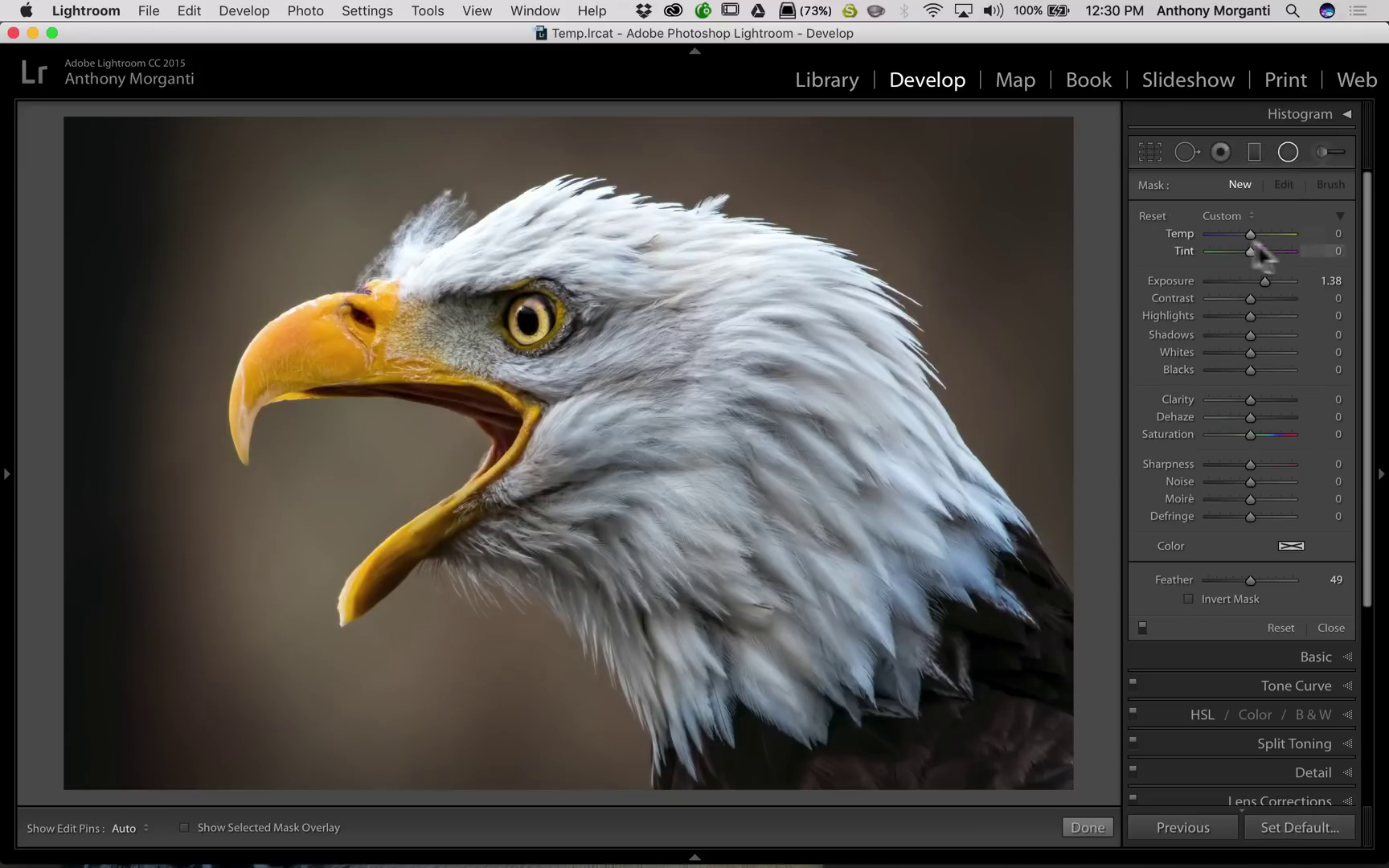
key("alt")
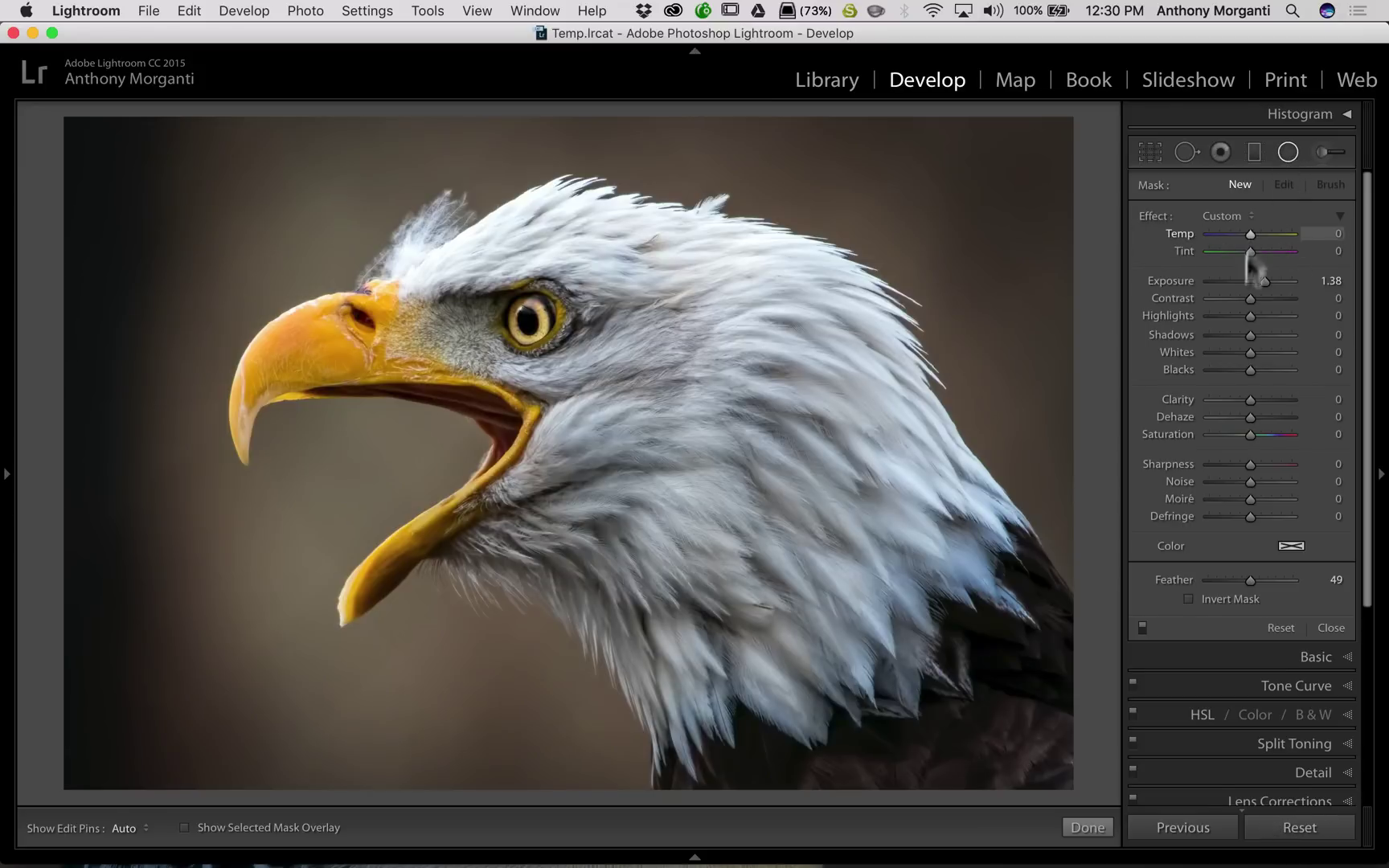
key("alt")
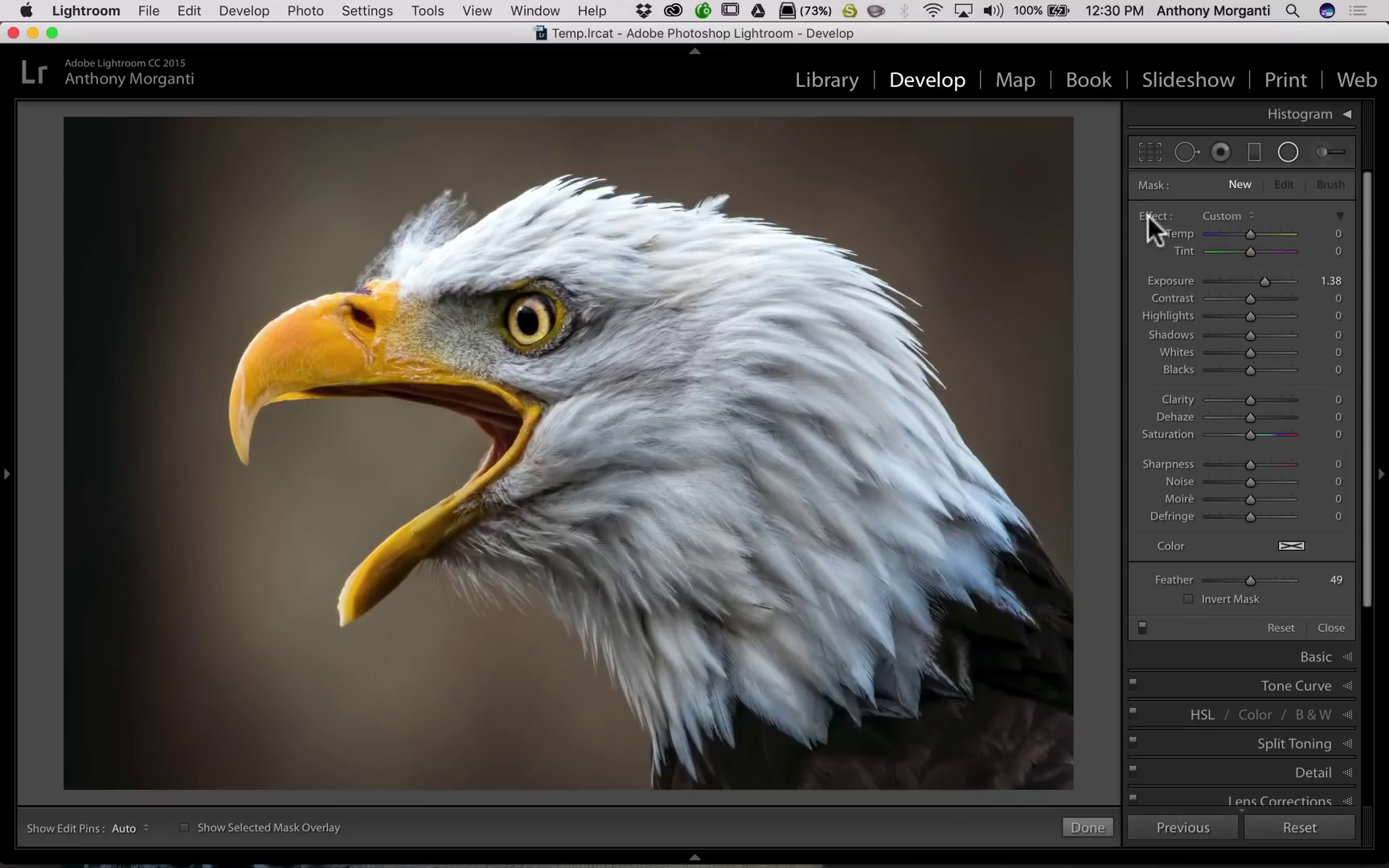
left_click(1148, 216, "alt")
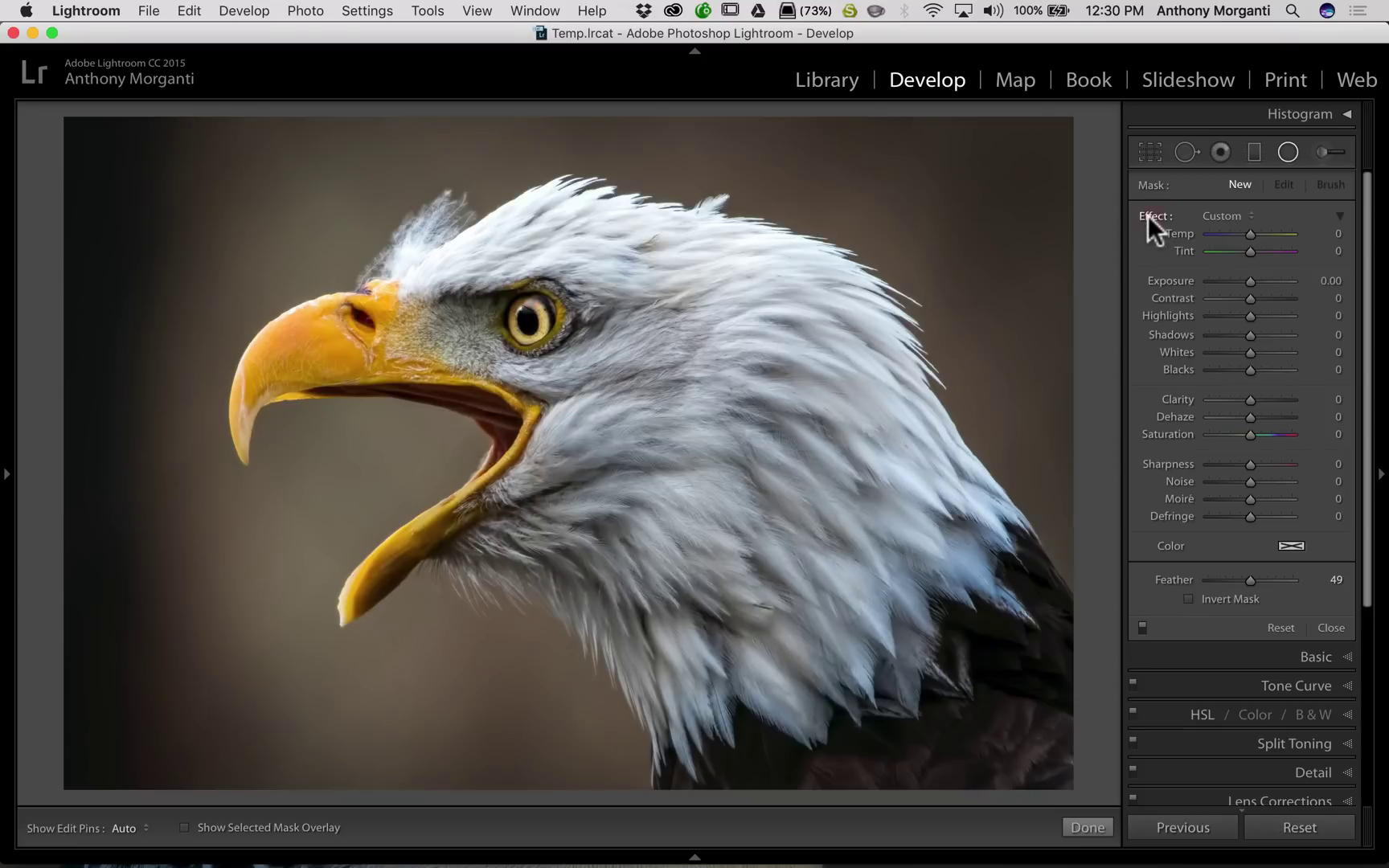
- Return to the Adjustment Brush and apply its alternate Reset command to the effect settings
left_click(1325, 151)
key("alt")
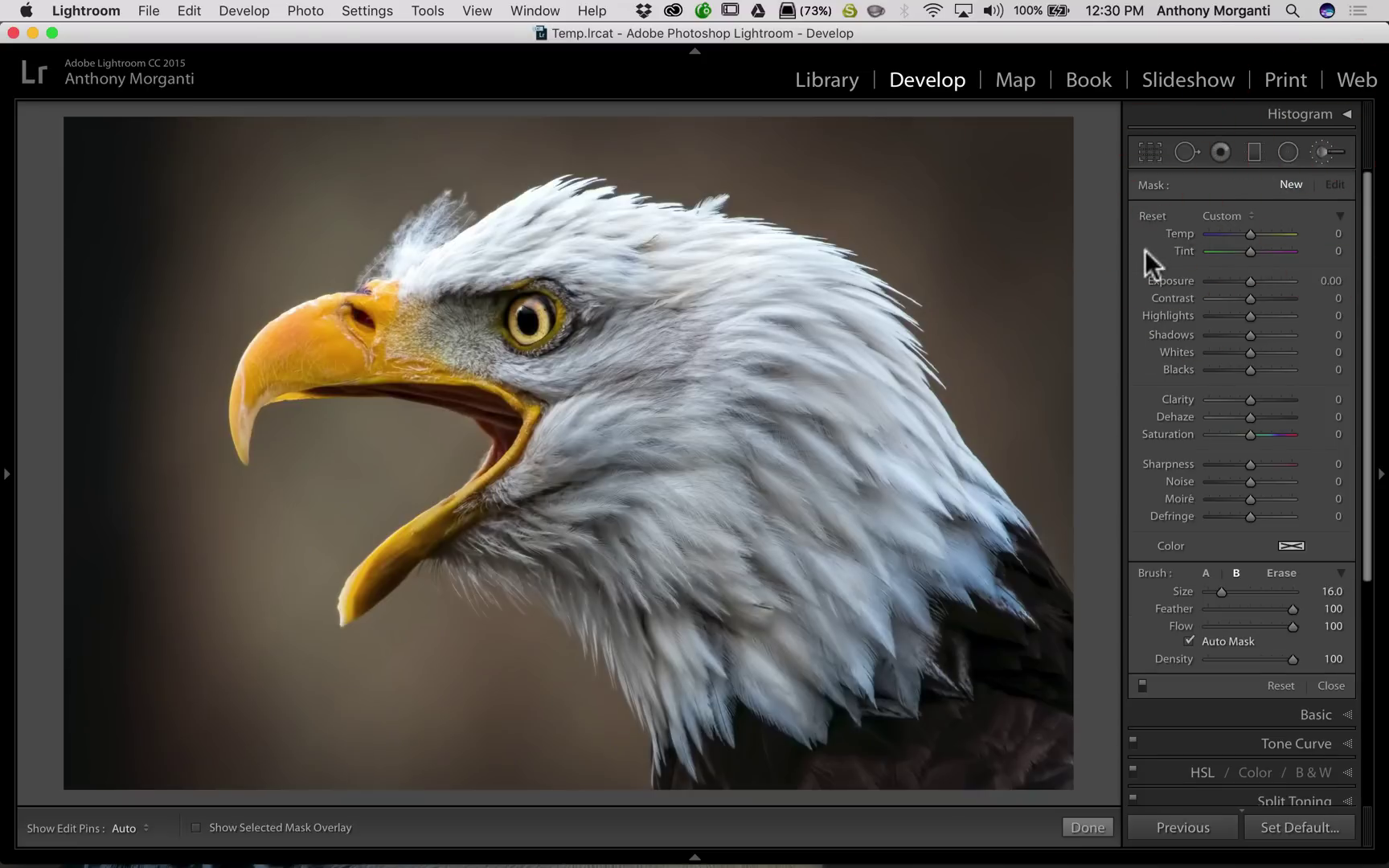
left_click(1151, 214, "alt")
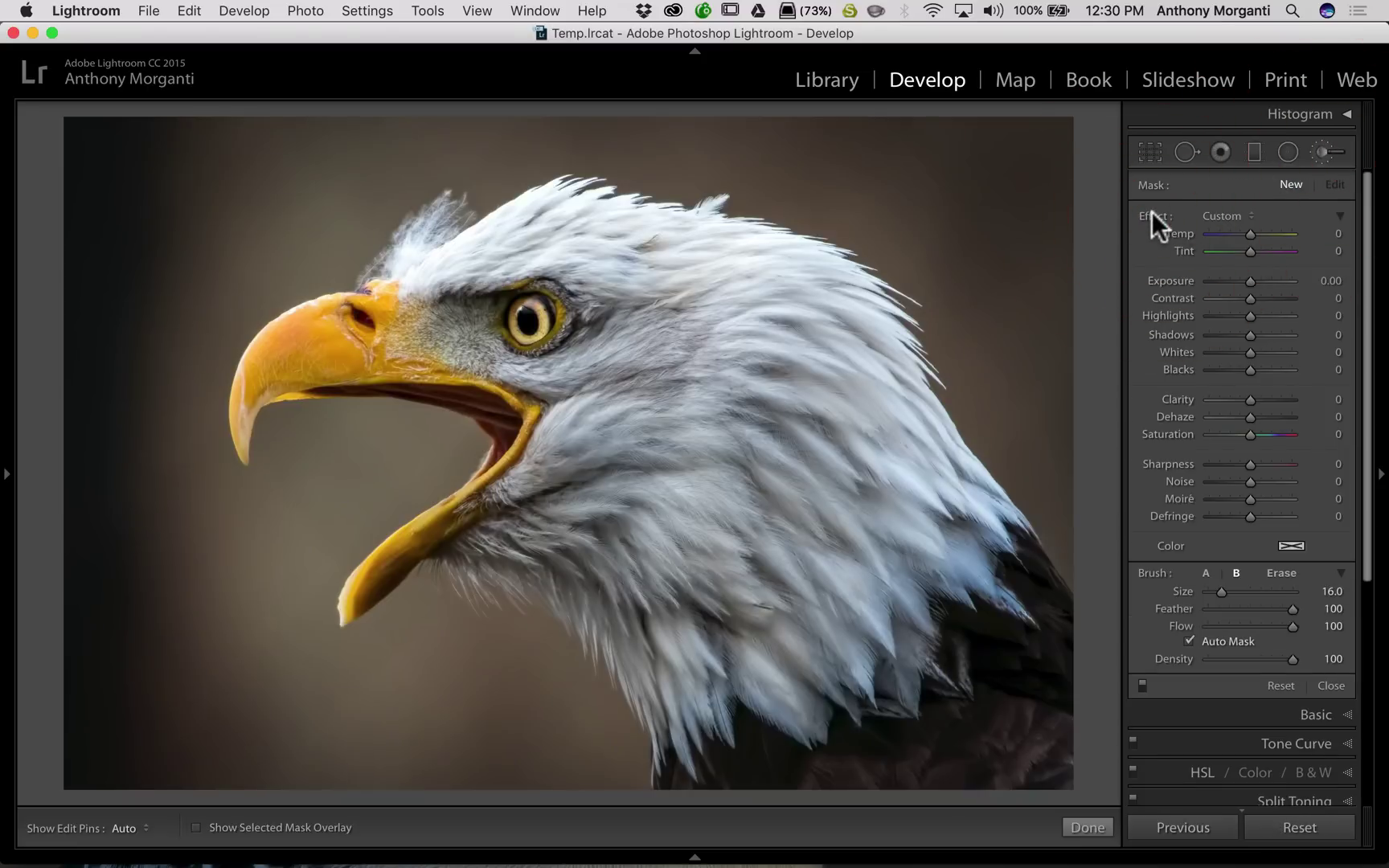
- Set the Adjustment Brush's Contrast to 46 and Shadows to −64, and reset all sliders by the Effect label
left_click(1269, 297)
left_click(1222, 332)
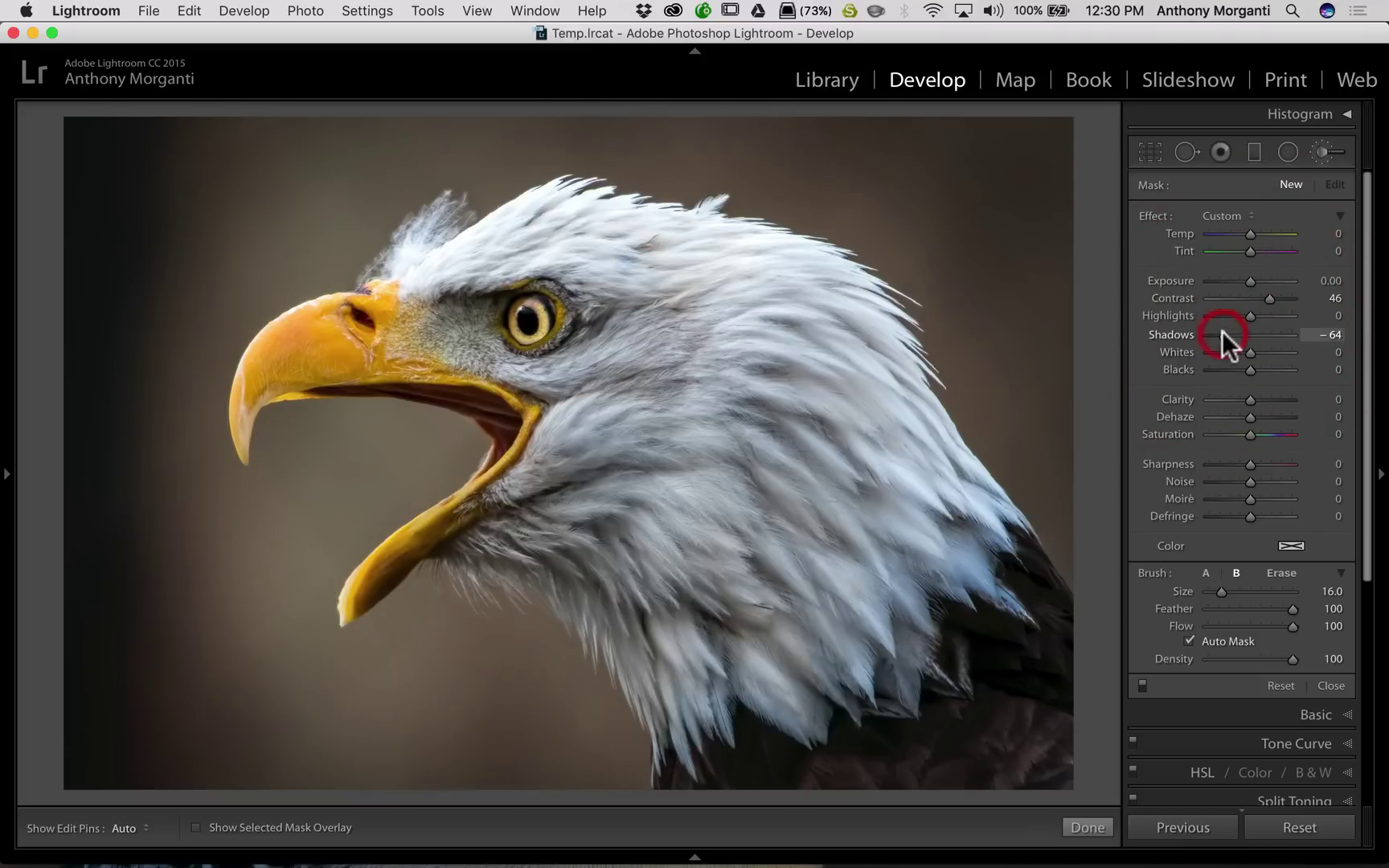
double_click(1155, 217)
- Examine the Radial Filter, Graduated Filter, Red Eye Correction, Spot Removal and Crop & Straighten settings for alternate commands, and return to the Adjustment Brush
left_click(1288, 151)
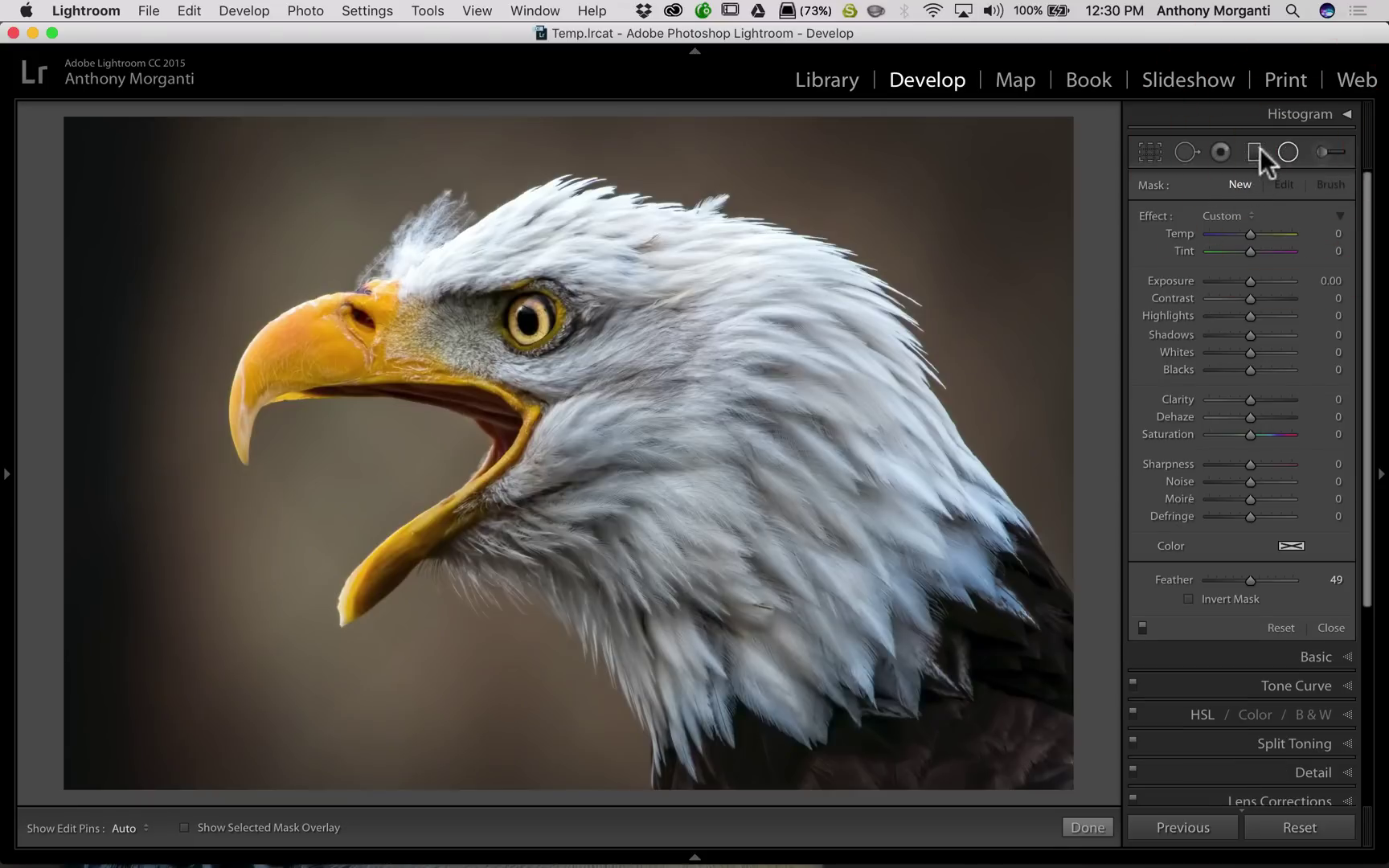
left_click(1255, 152)
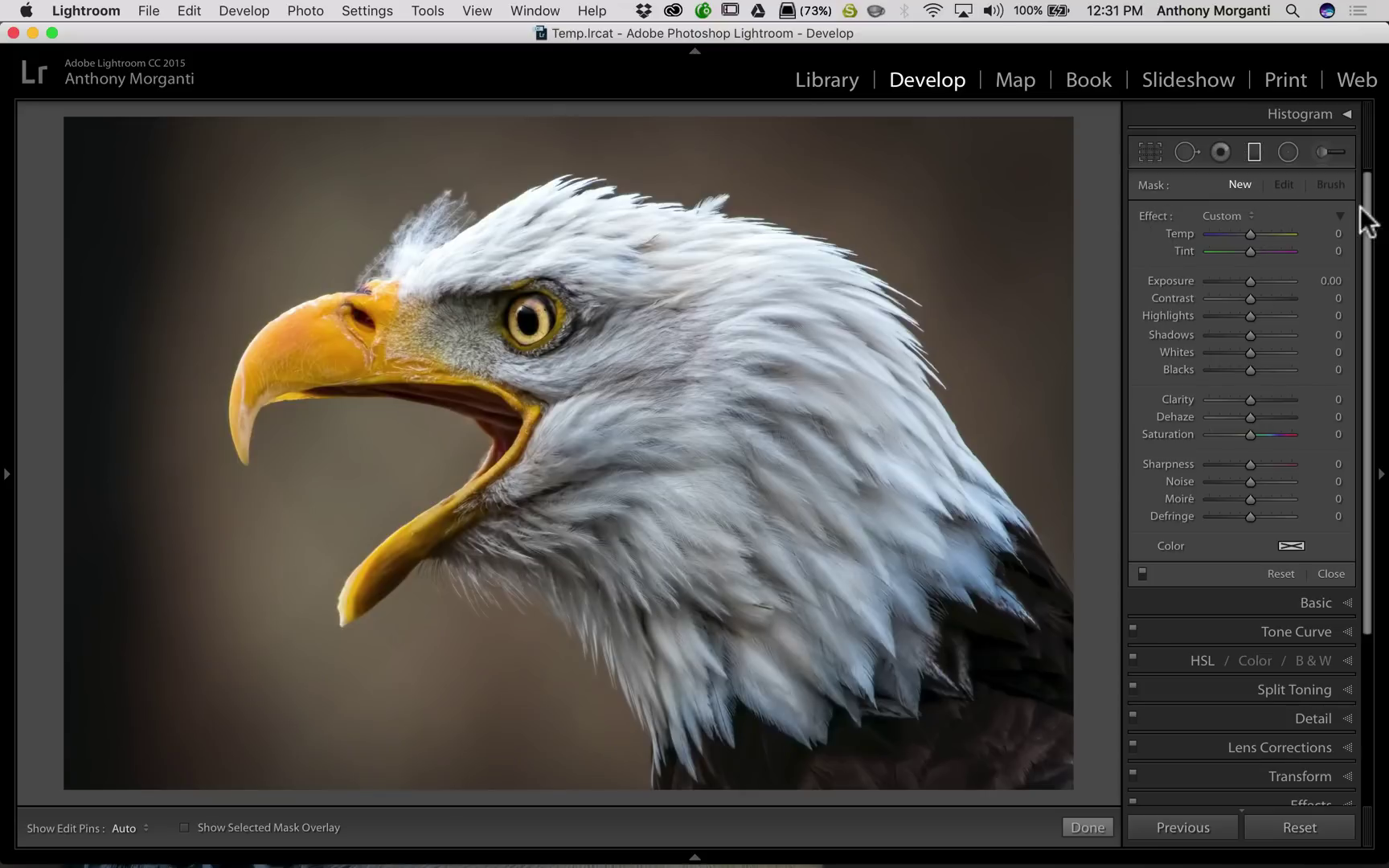
left_click(1222, 151)
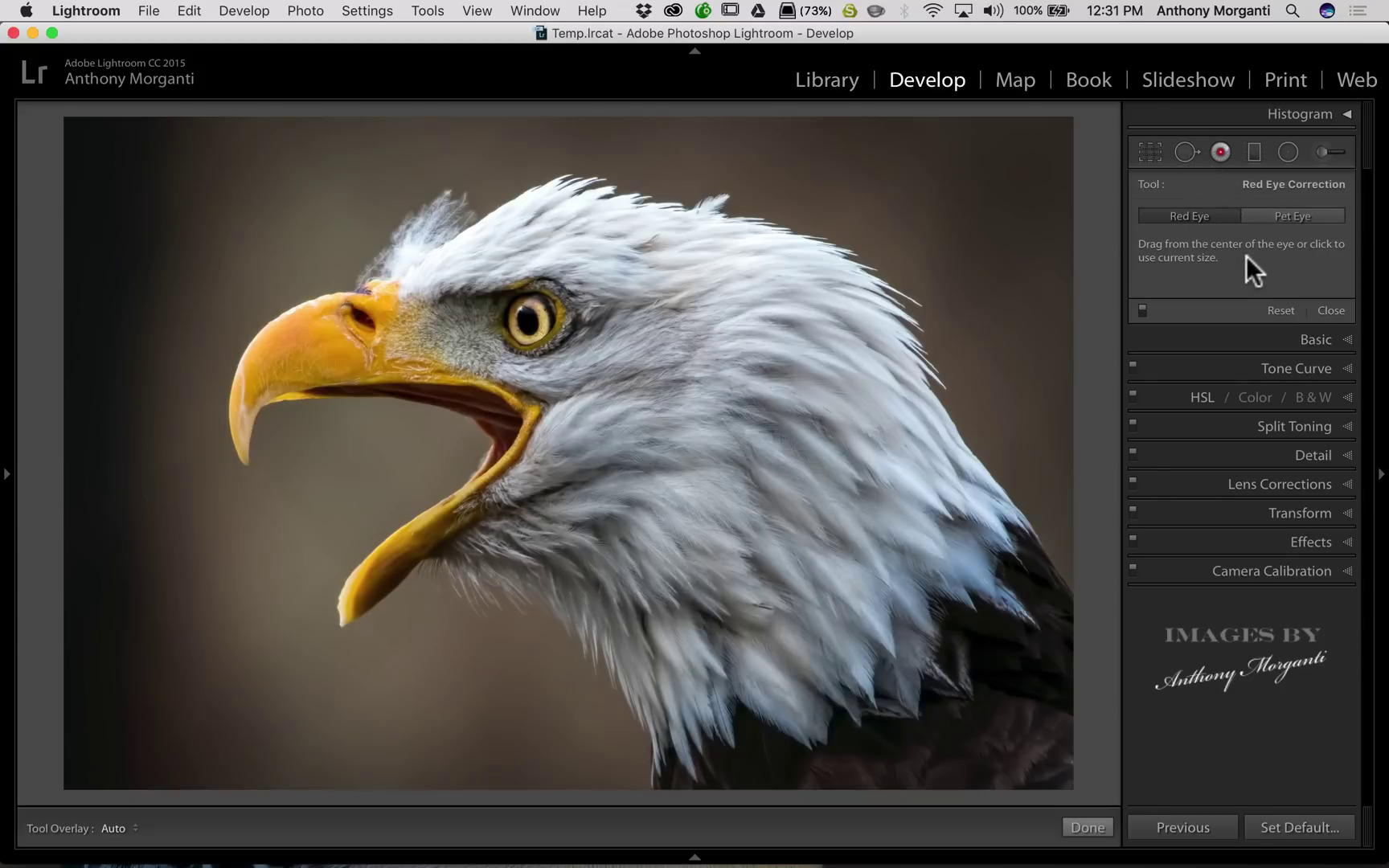
left_click(1185, 152)
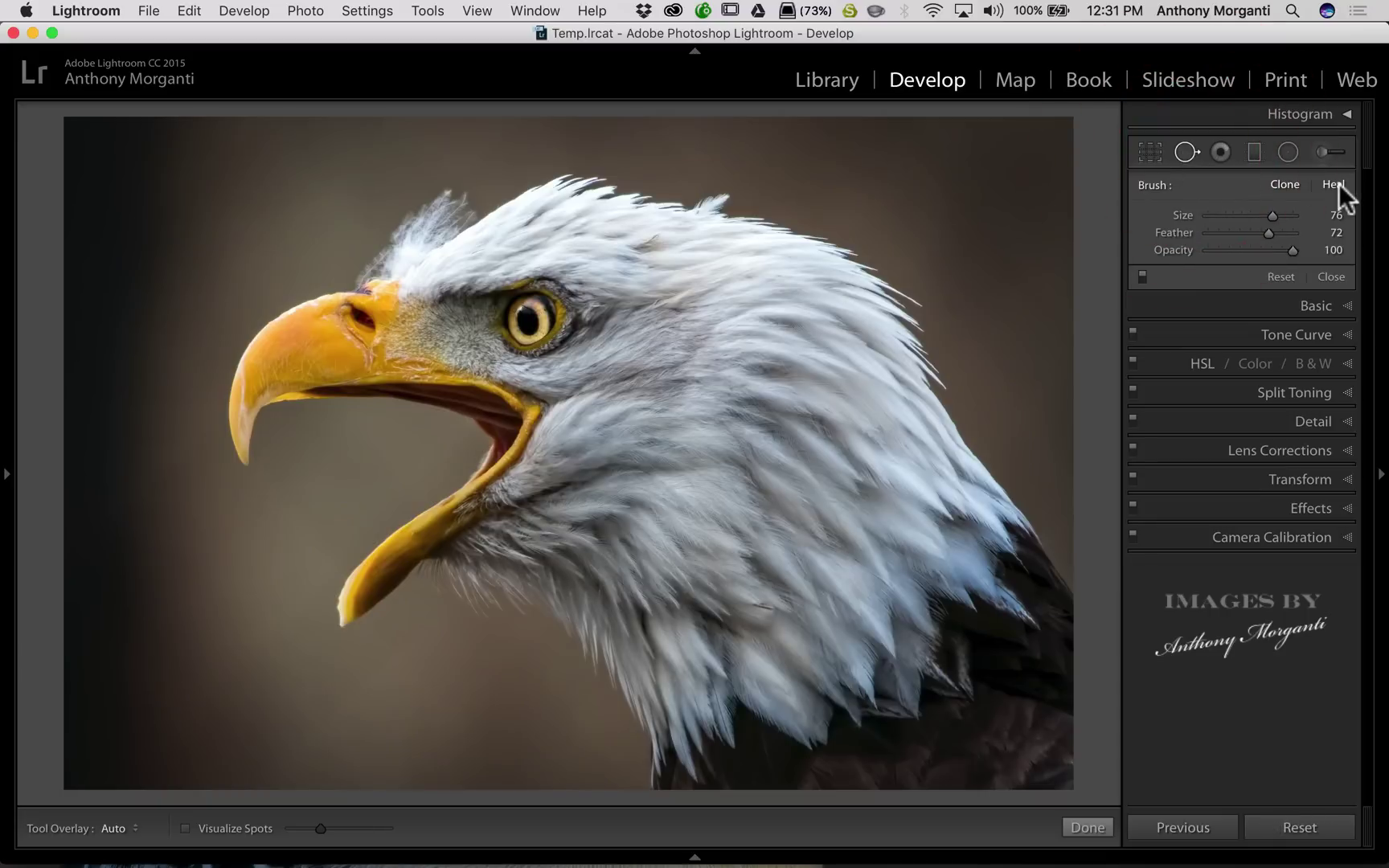
left_click(1148, 151)
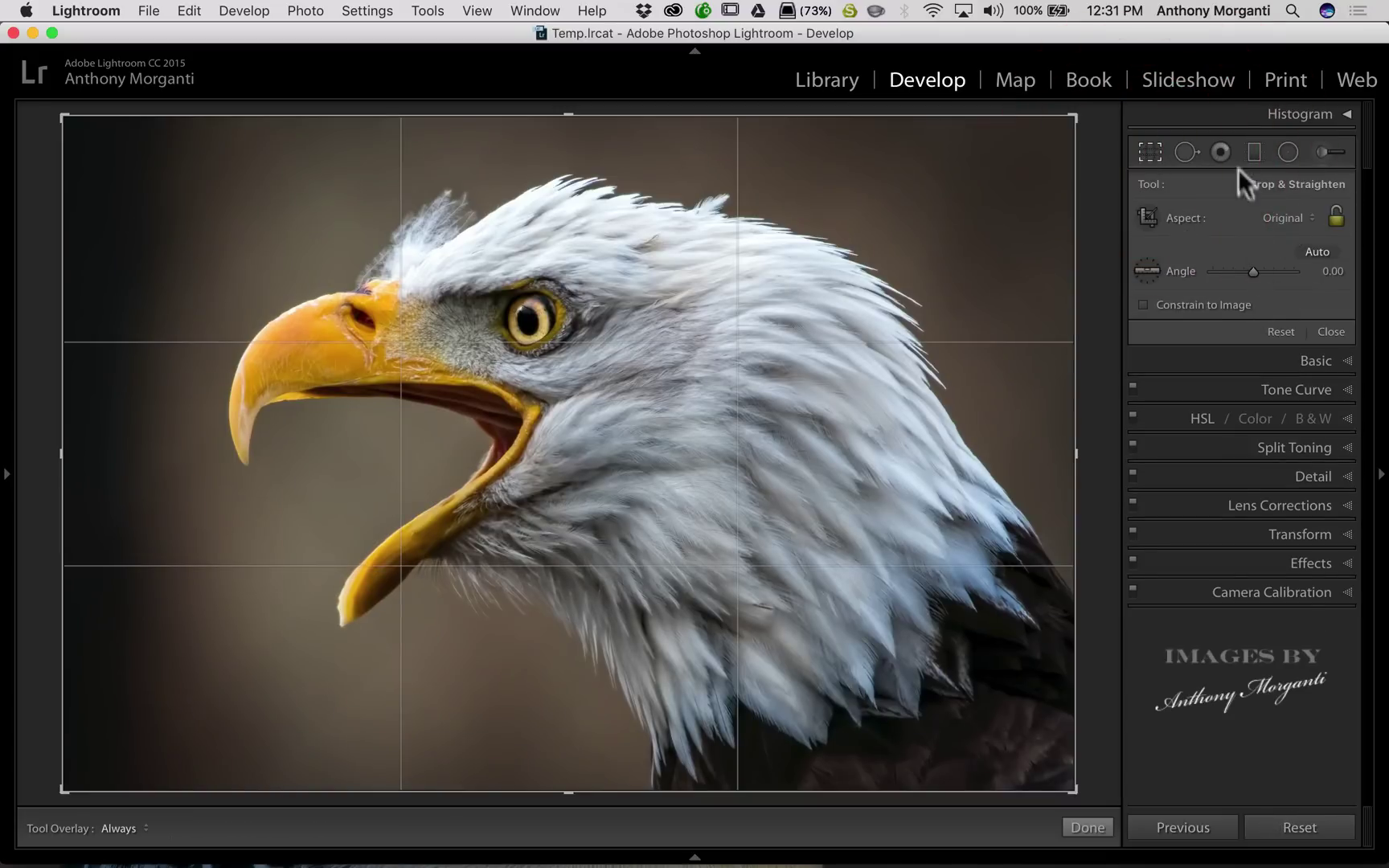
left_click(1318, 158)
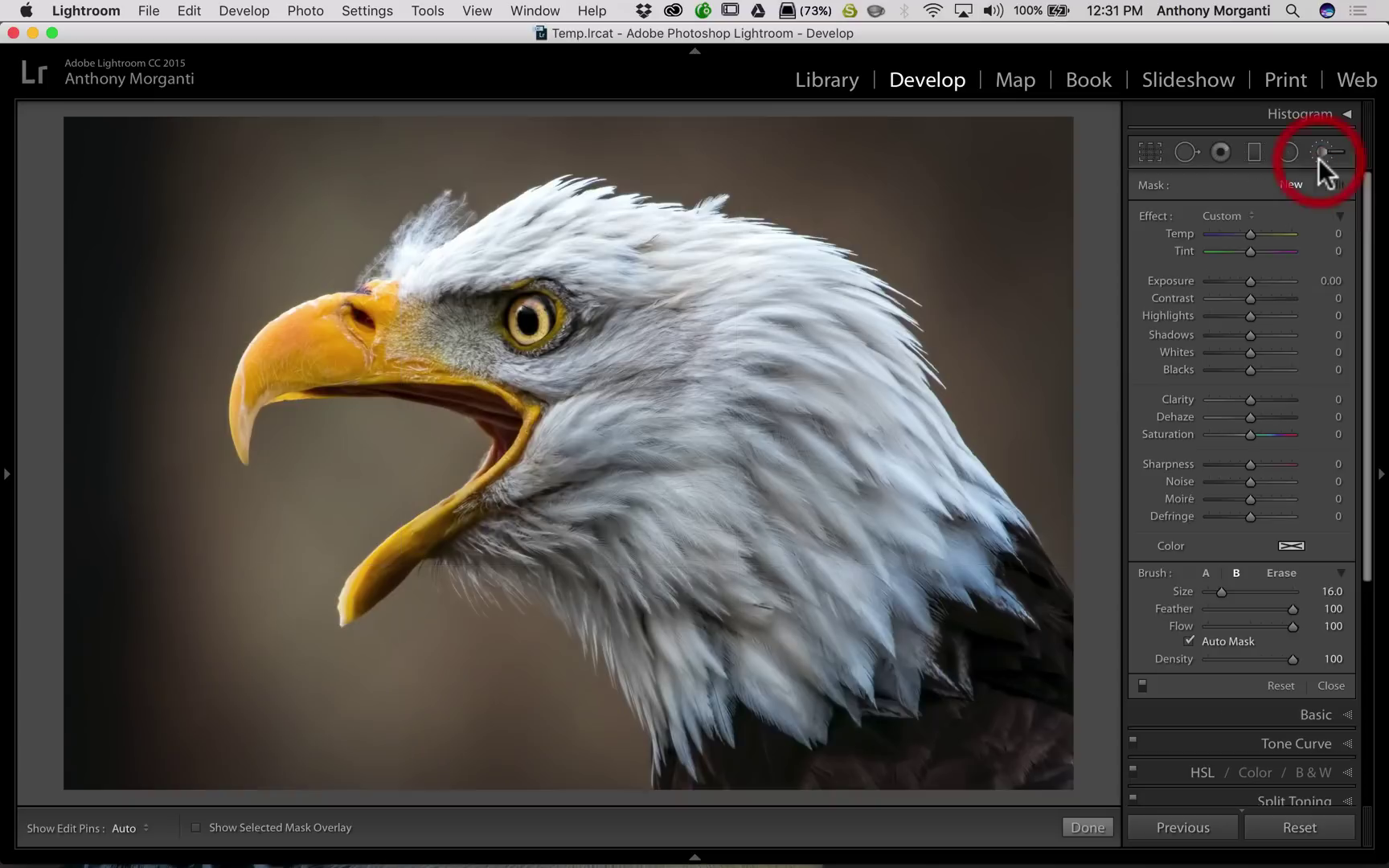